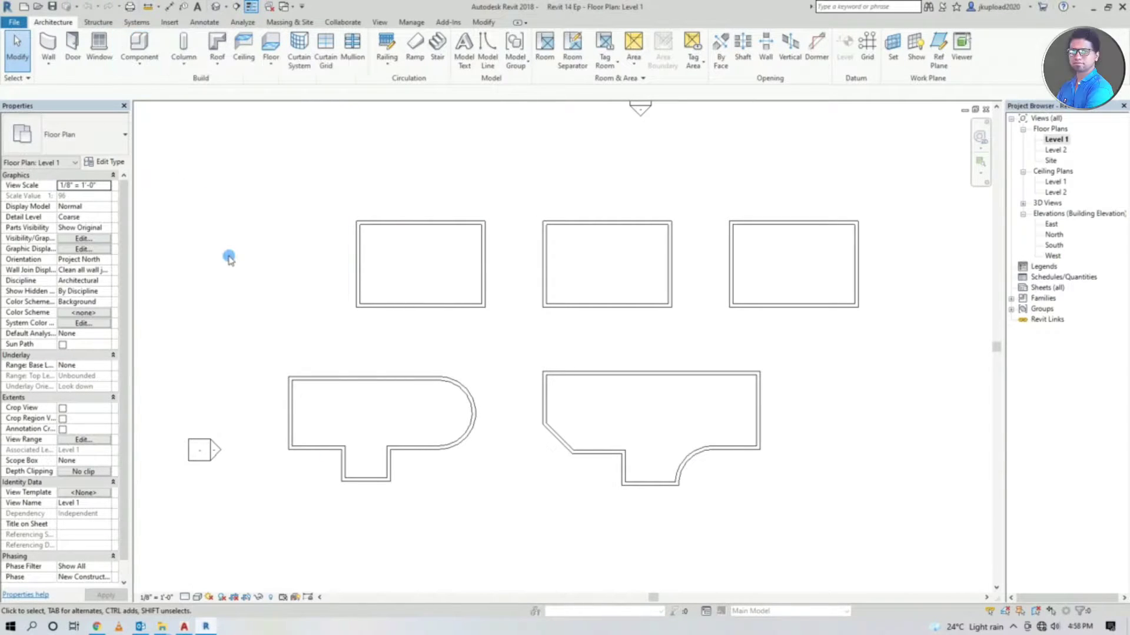
Step: Start the Roof by Footprint tool on the Level 1 floor plan
{"action": "left_click", "coordinate": [218, 65]}
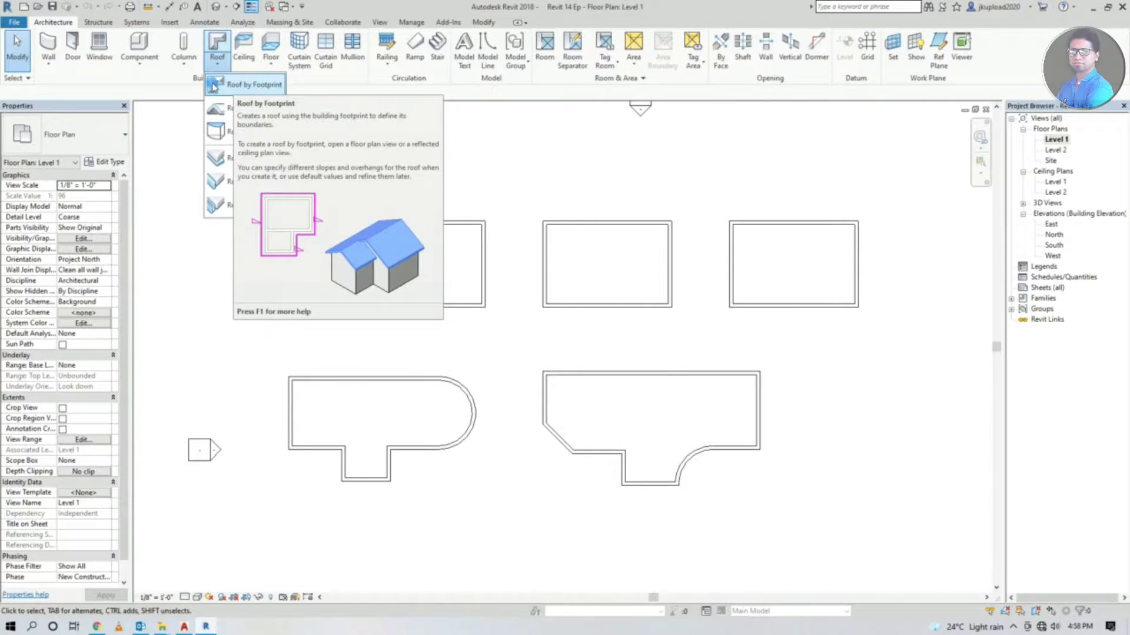
{"action": "left_click", "coordinate": [230, 87]}
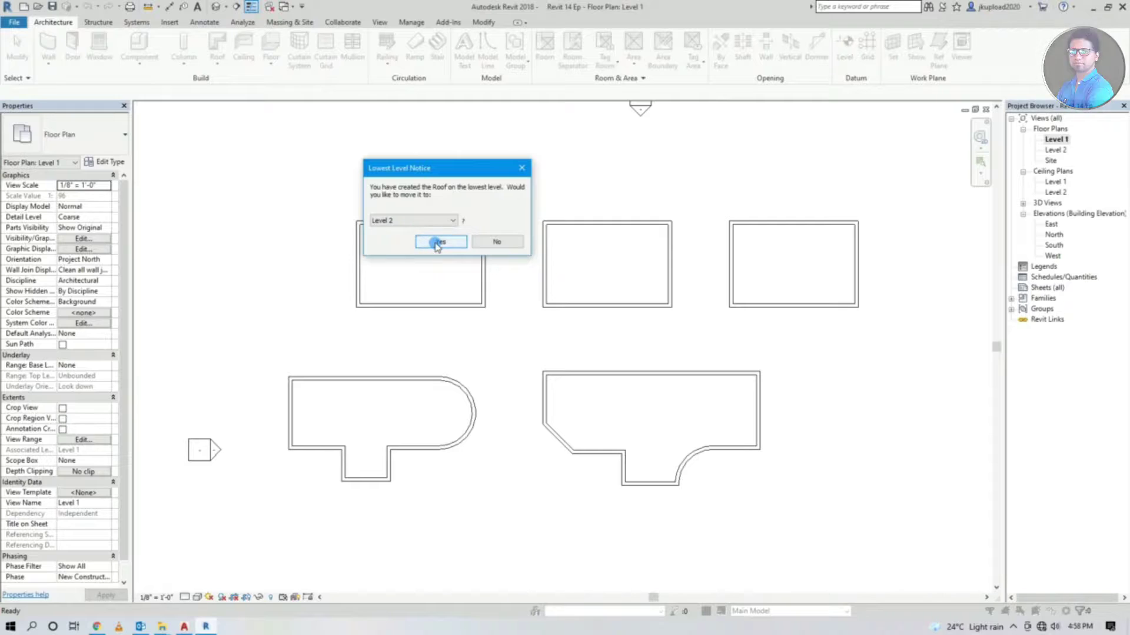
Step: Decline the lowest-level notice without moving the roof, then select the Level 2 plan
{"action": "left_click_drag", "start_coordinate": [435, 171], "coordinate": [473, 128]}
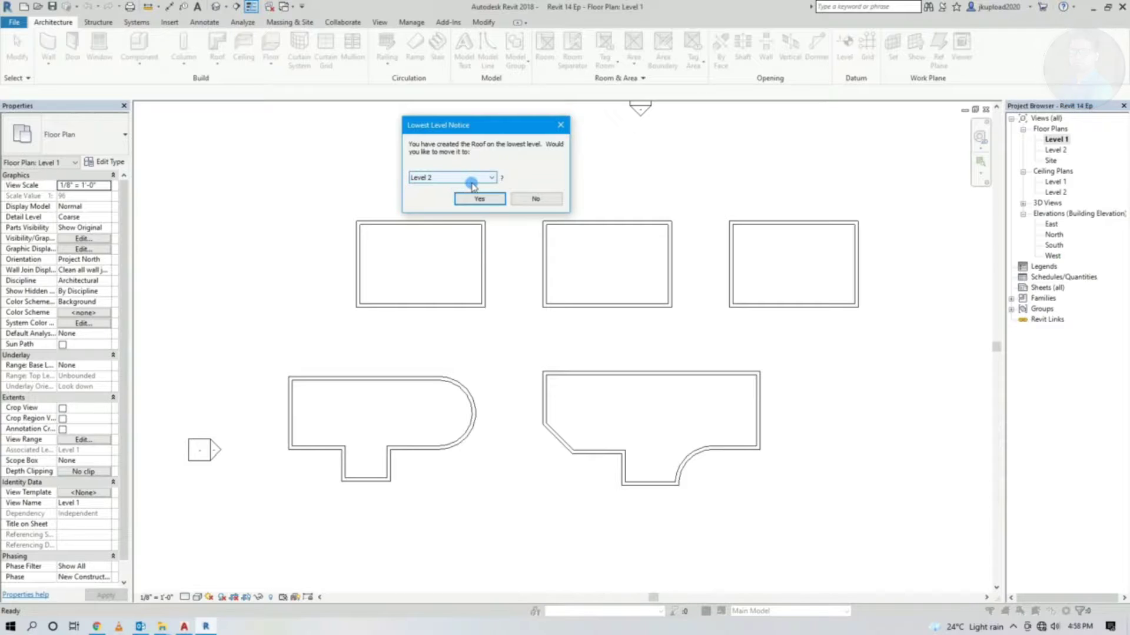
{"action": "left_click", "coordinate": [476, 179]}
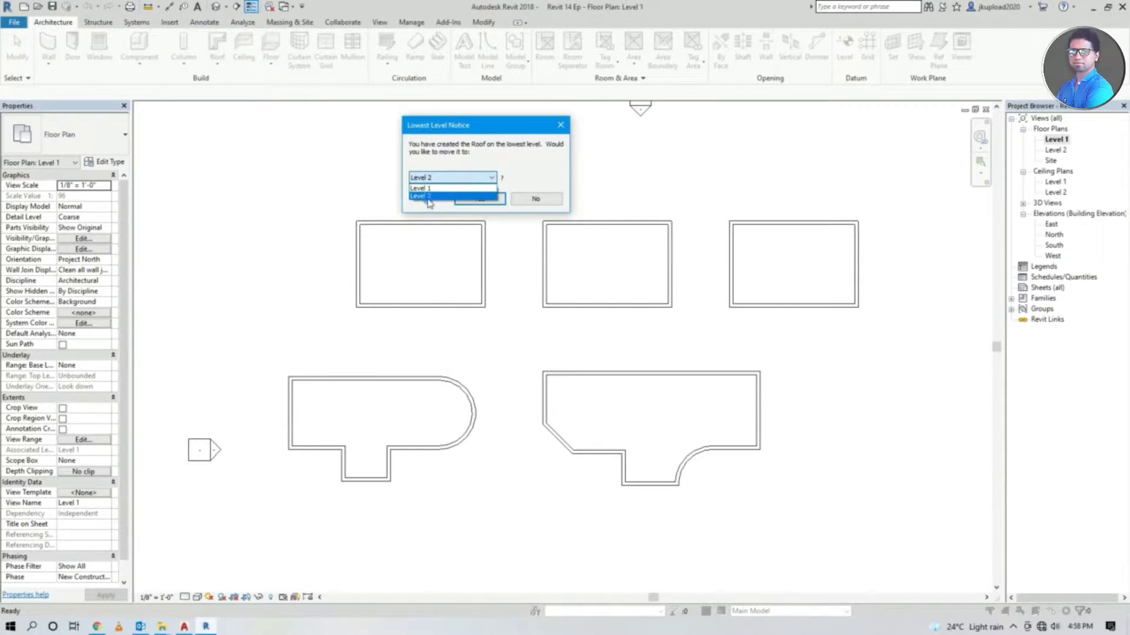
{"action": "left_click", "coordinate": [467, 196]}
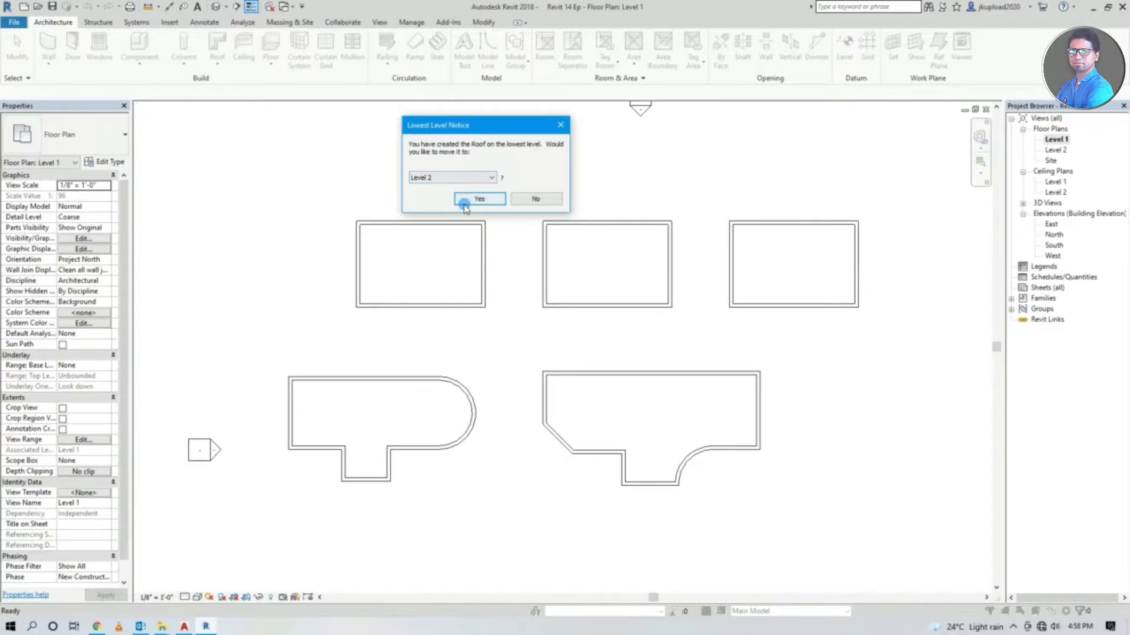
{"action": "left_click", "coordinate": [446, 179]}
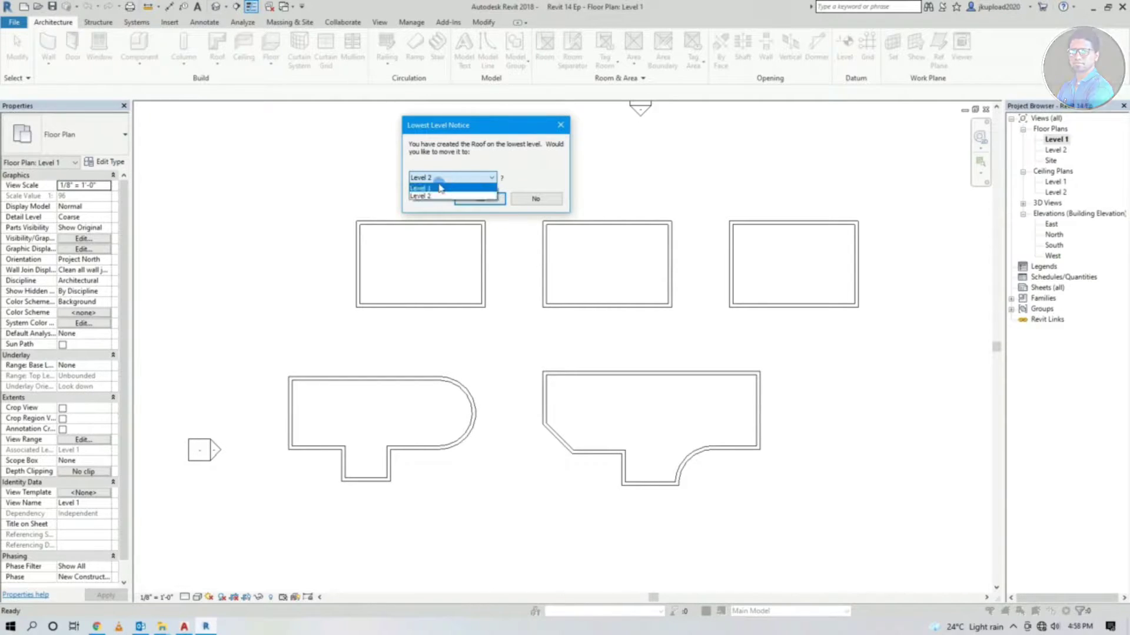
{"action": "left_click", "coordinate": [485, 183]}
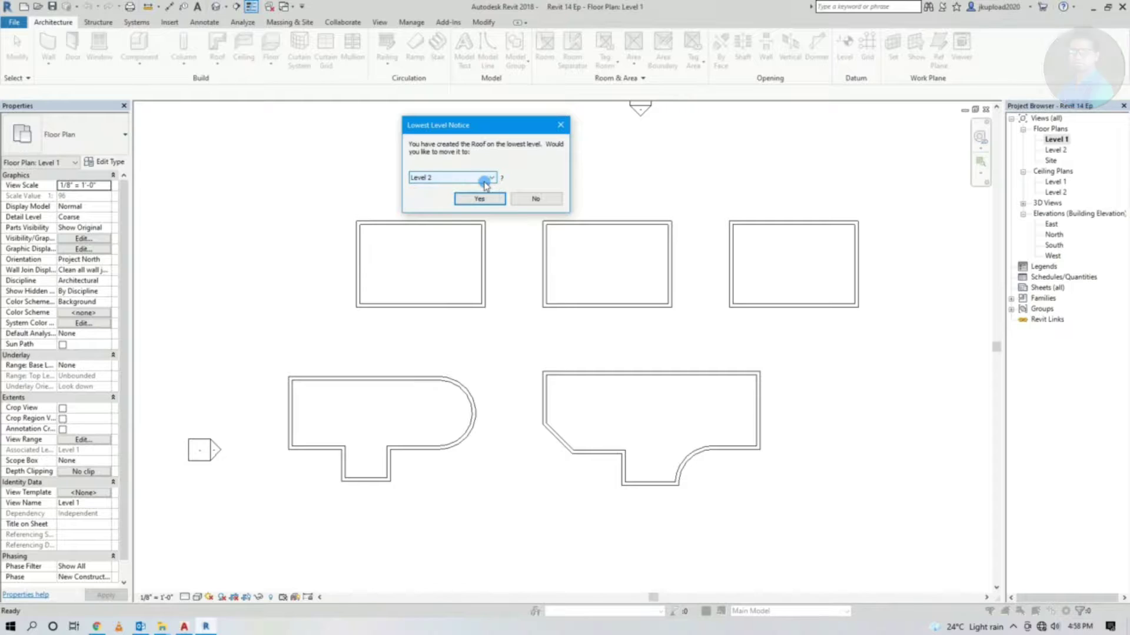
{"action": "left_click", "coordinate": [541, 199]}
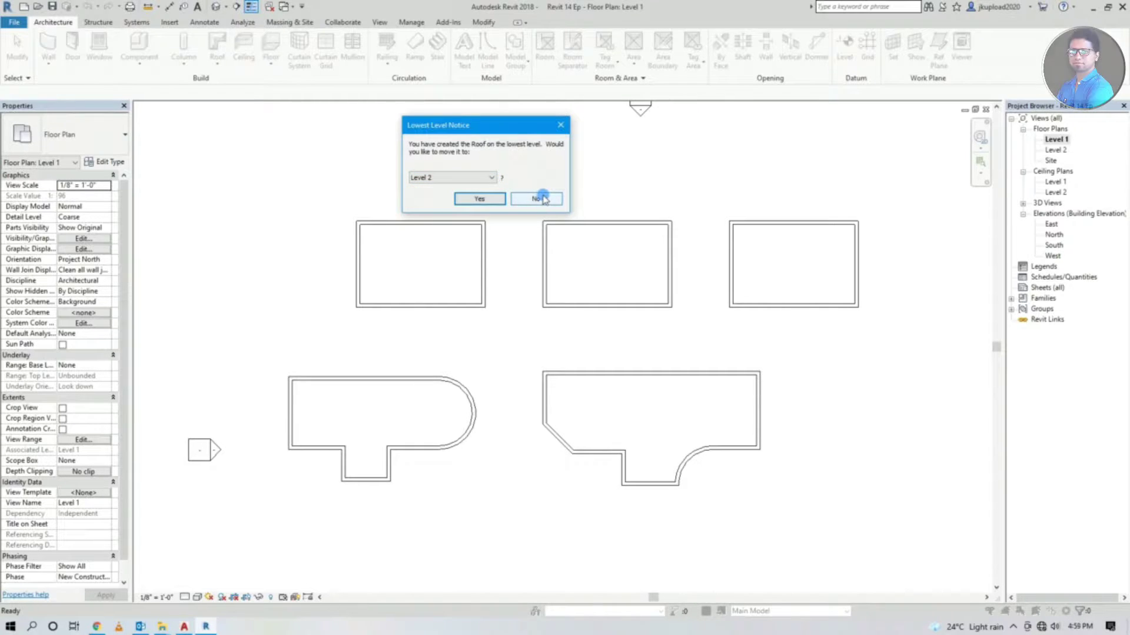
{"action": "left_click", "coordinate": [520, 199]}
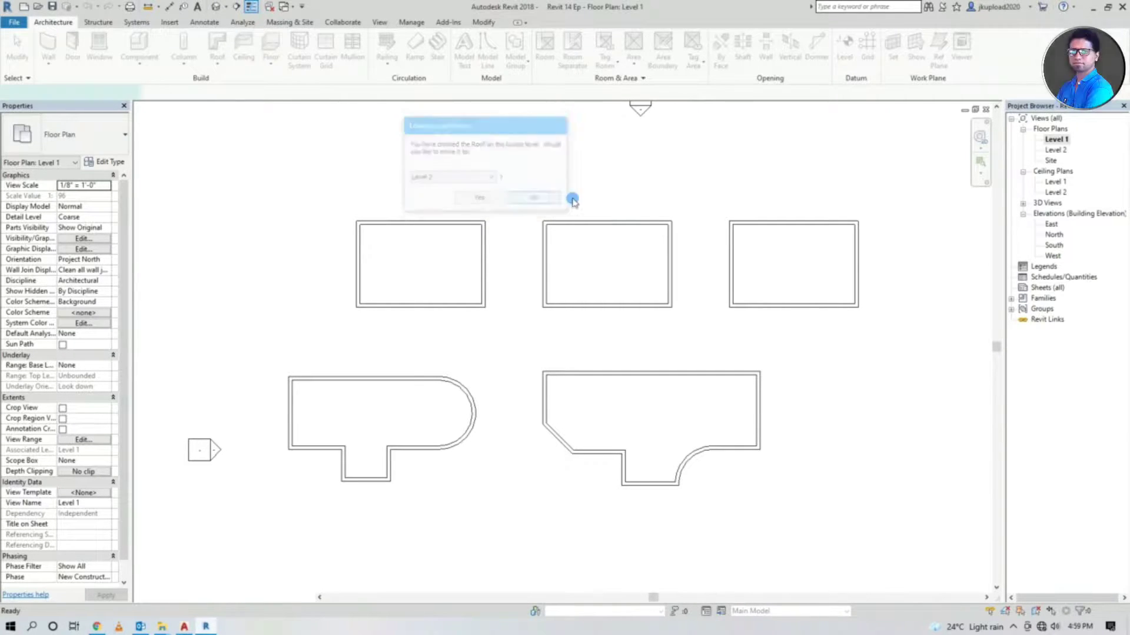
{"action": "left_click", "coordinate": [1048, 151]}
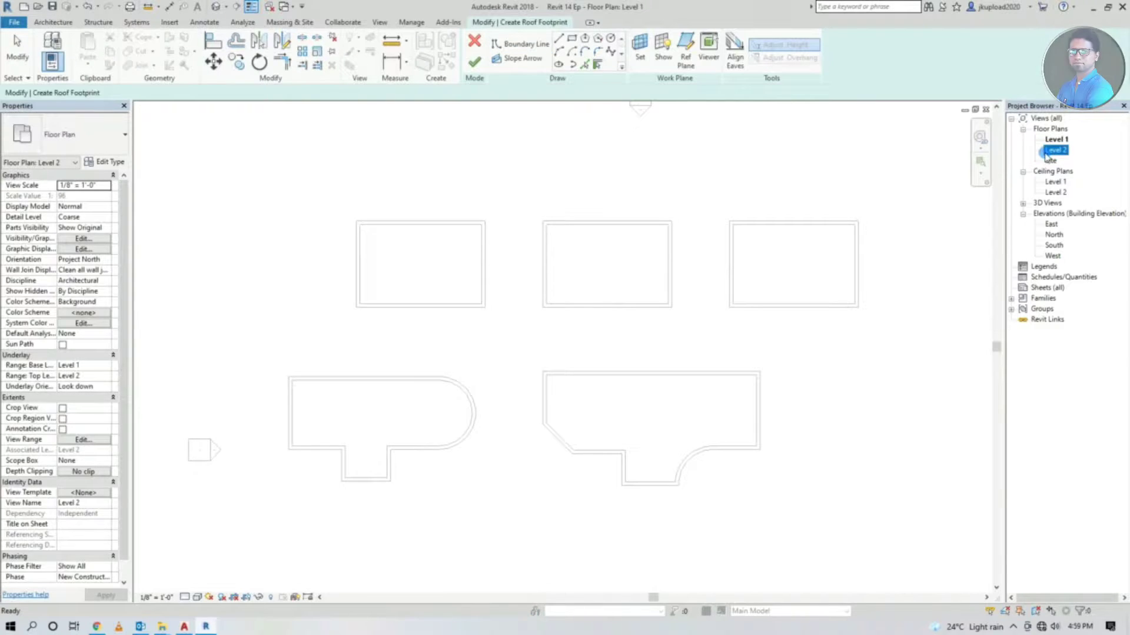
Step: Cancel the Level 1 roof sketch, open Level 2, and restart Roof by Footprint there
{"action": "left_click", "coordinate": [474, 41]}
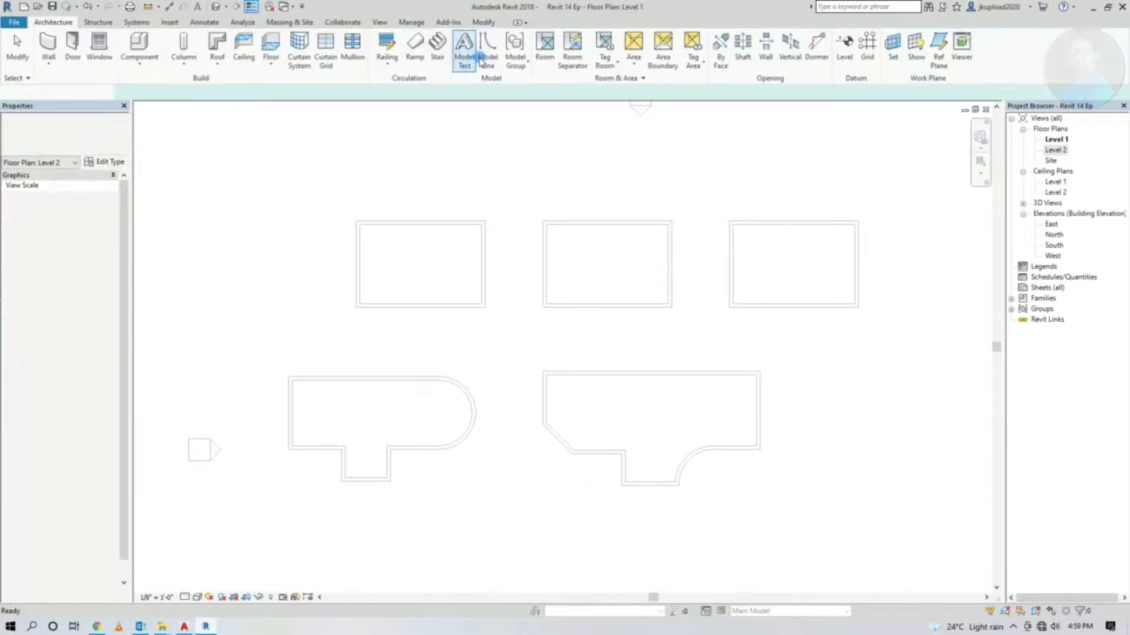
{"action": "double_click", "coordinate": [1055, 151]}
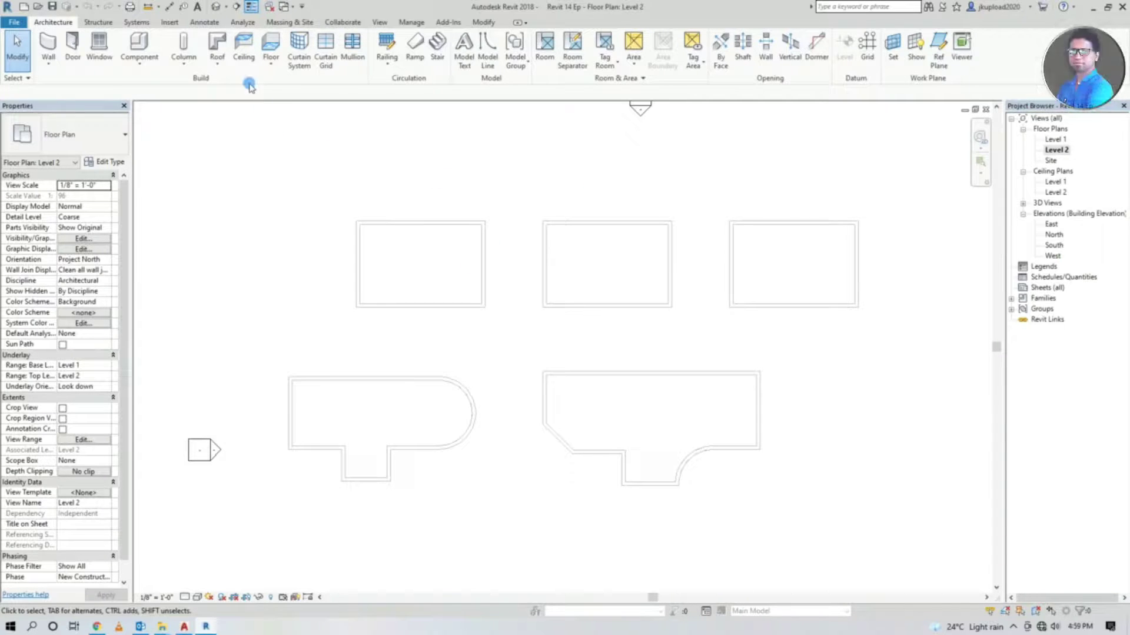
{"action": "left_click", "coordinate": [211, 40]}
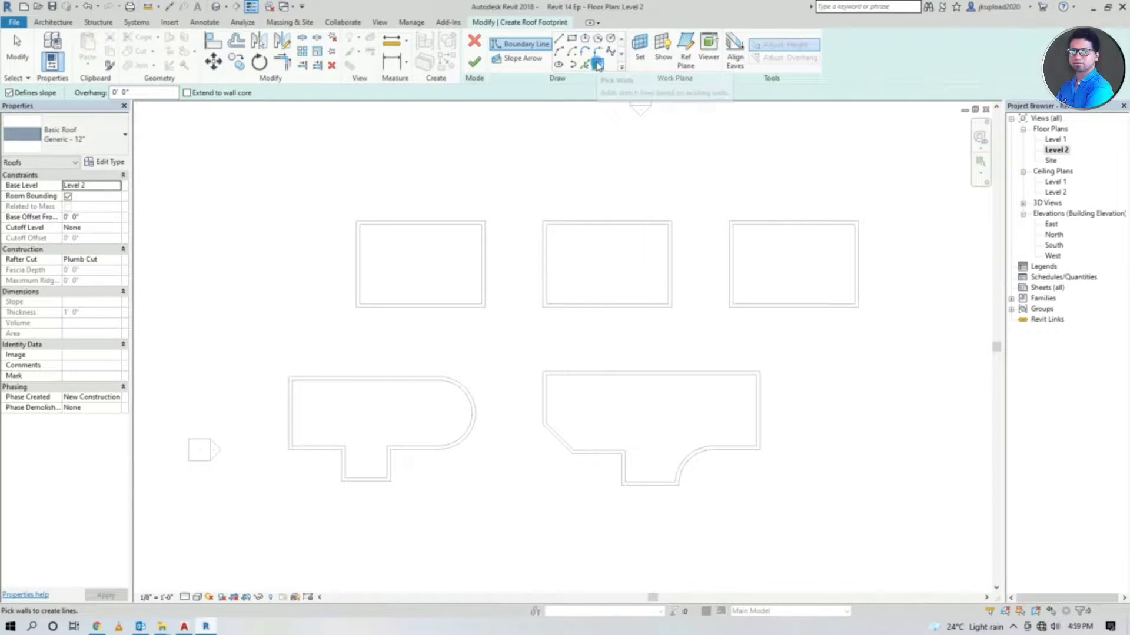
Step: Pick the top, right, bottom and left walls of the top-left enclosure as roof edges
{"action": "left_click", "coordinate": [520, 67]}
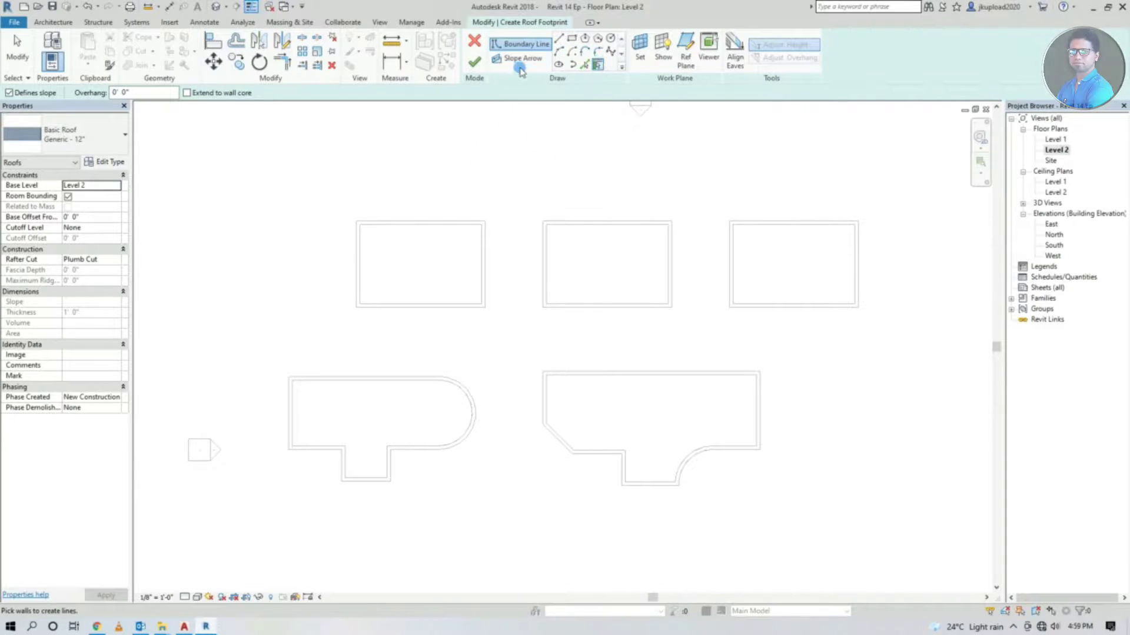
{"action": "left_click", "coordinate": [598, 66]}
{"action": "scroll", "coordinate": [387, 196], "scroll_direction": "up", "scroll_amount": 2}
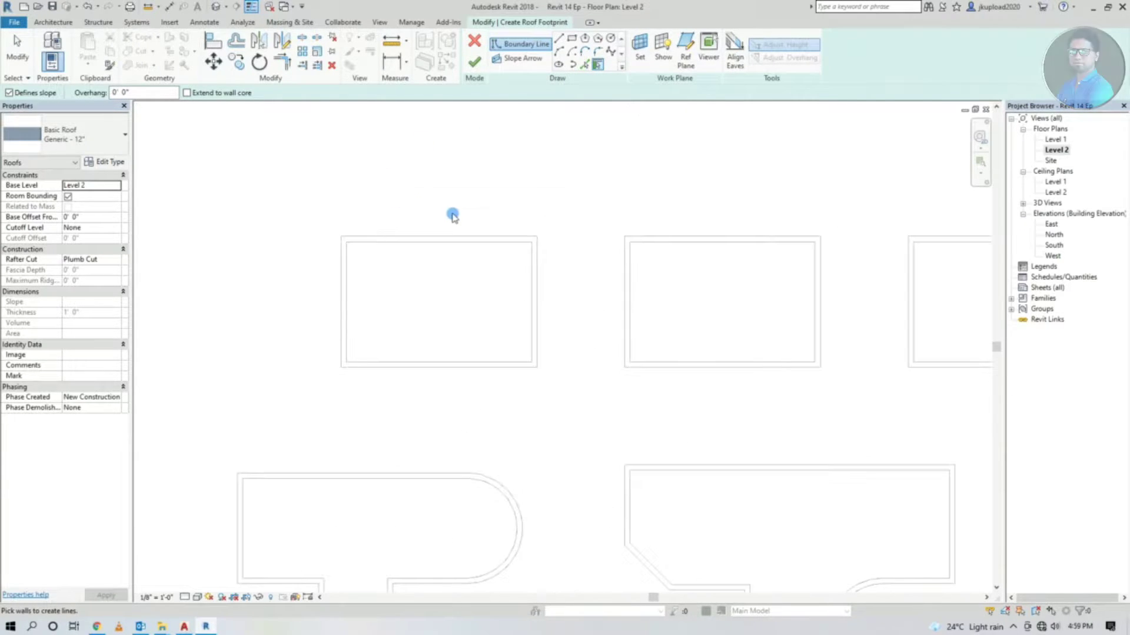
{"action": "scroll", "coordinate": [453, 218], "scroll_direction": "up", "scroll_amount": 1}
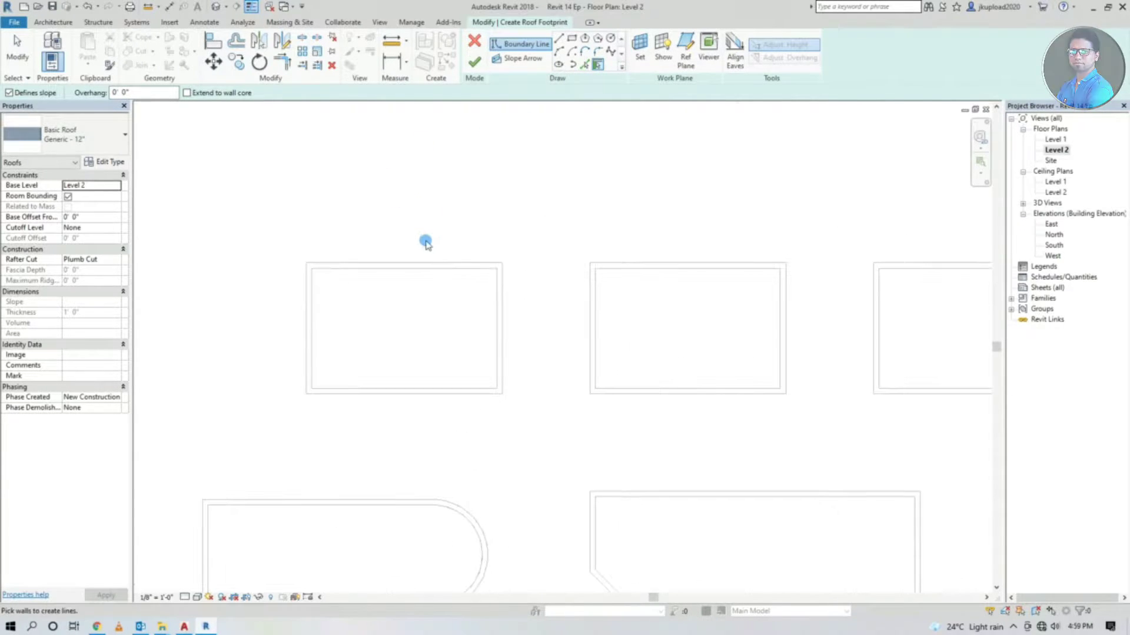
{"action": "left_click", "coordinate": [393, 269]}
{"action": "scroll", "coordinate": [353, 263], "scroll_direction": "up", "scroll_amount": 2}
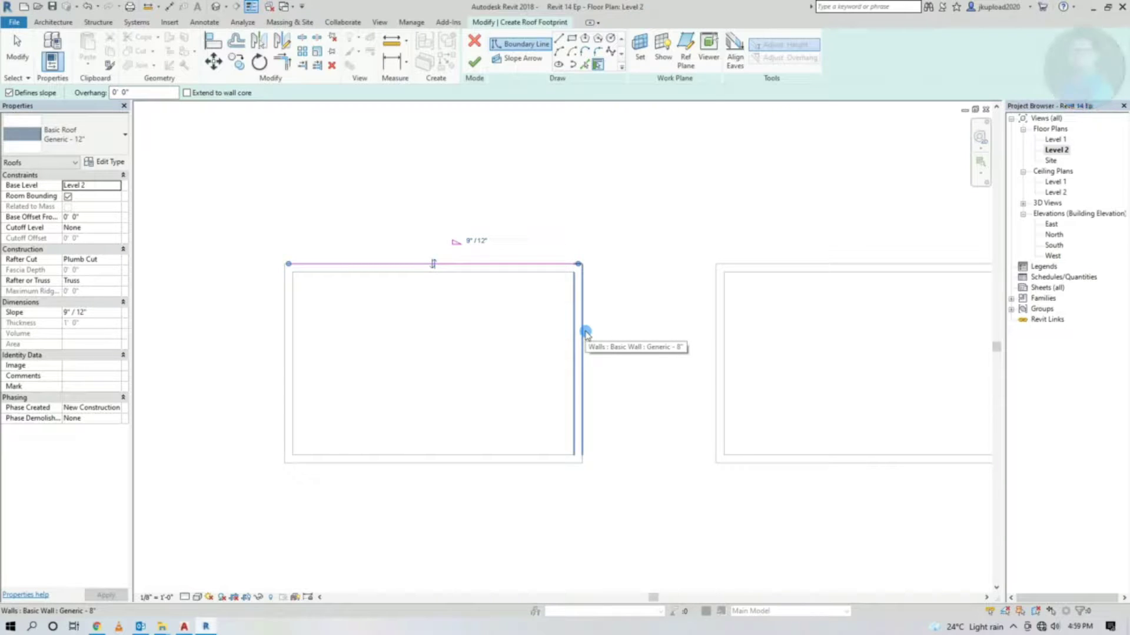
{"action": "left_click", "coordinate": [586, 333]}
{"action": "left_click", "coordinate": [505, 464]}
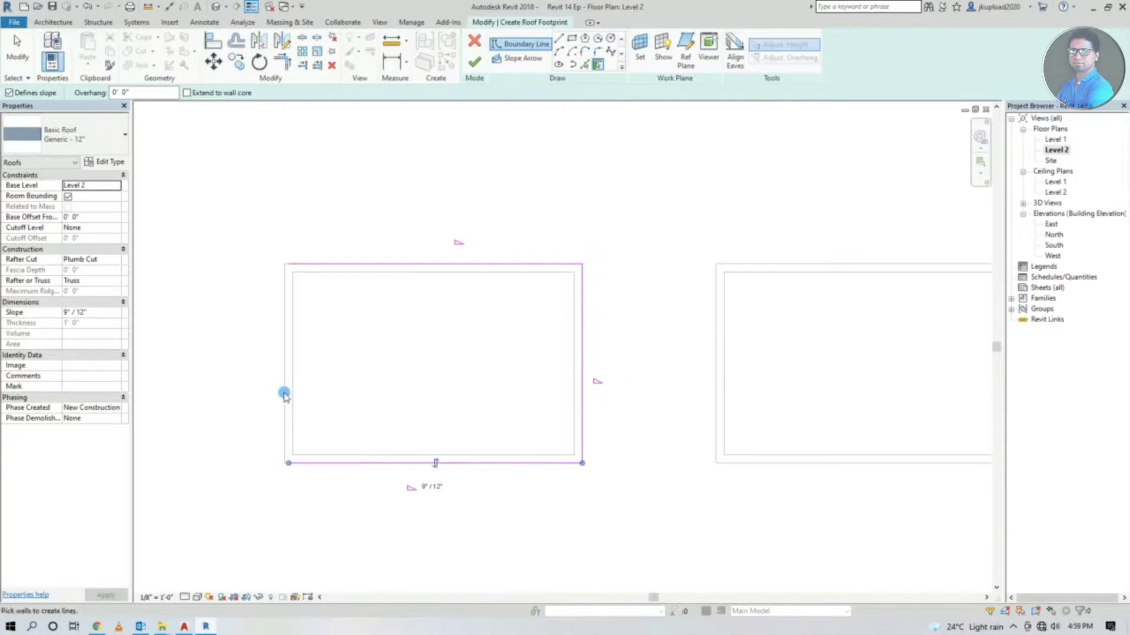
{"action": "left_click", "coordinate": [285, 379]}
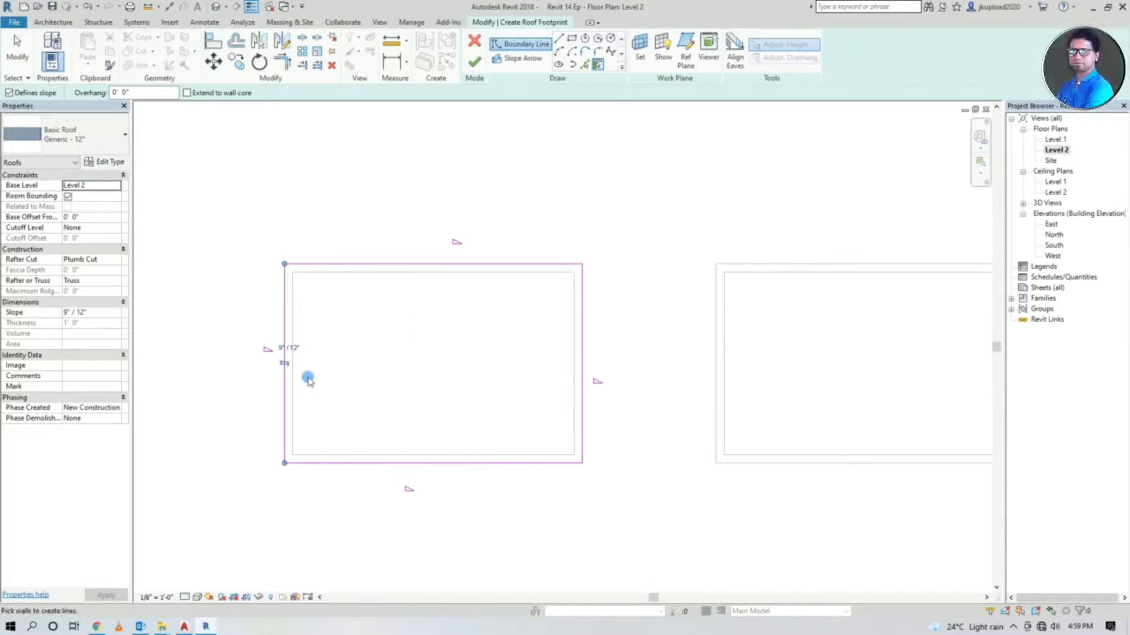
Step: Finish the sketch to create the 9"/12" hip roof
{"action": "scroll", "coordinate": [270, 329], "scroll_direction": "up", "scroll_amount": 2}
{"action": "scroll", "coordinate": [559, 291], "scroll_direction": "up", "scroll_amount": 1}
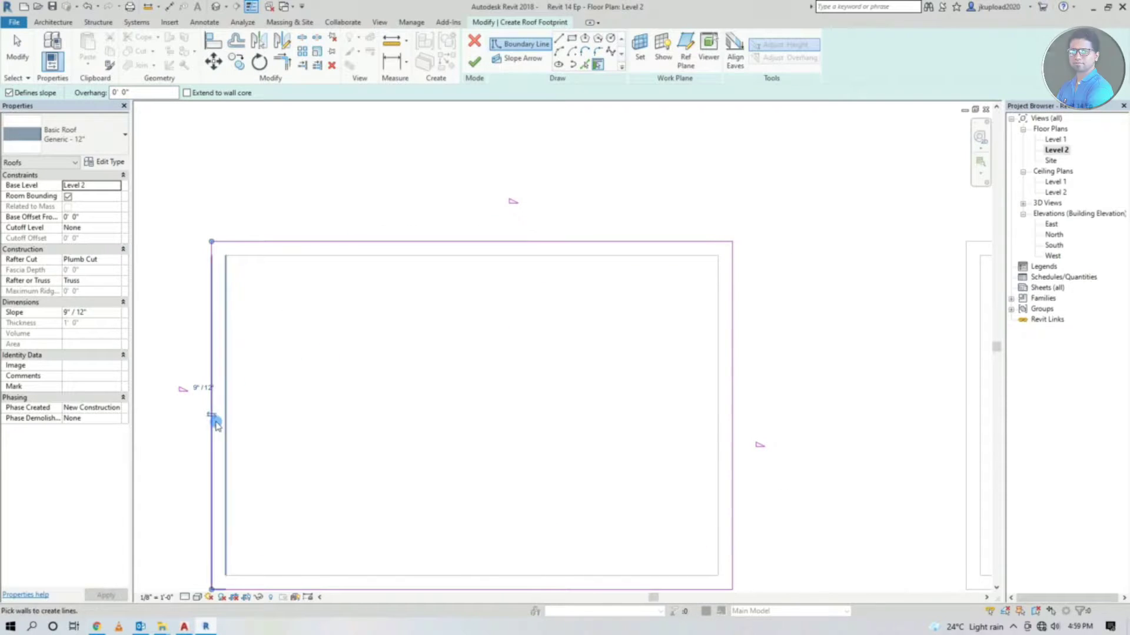
{"action": "scroll", "coordinate": [374, 333], "scroll_direction": "down", "scroll_amount": 2}
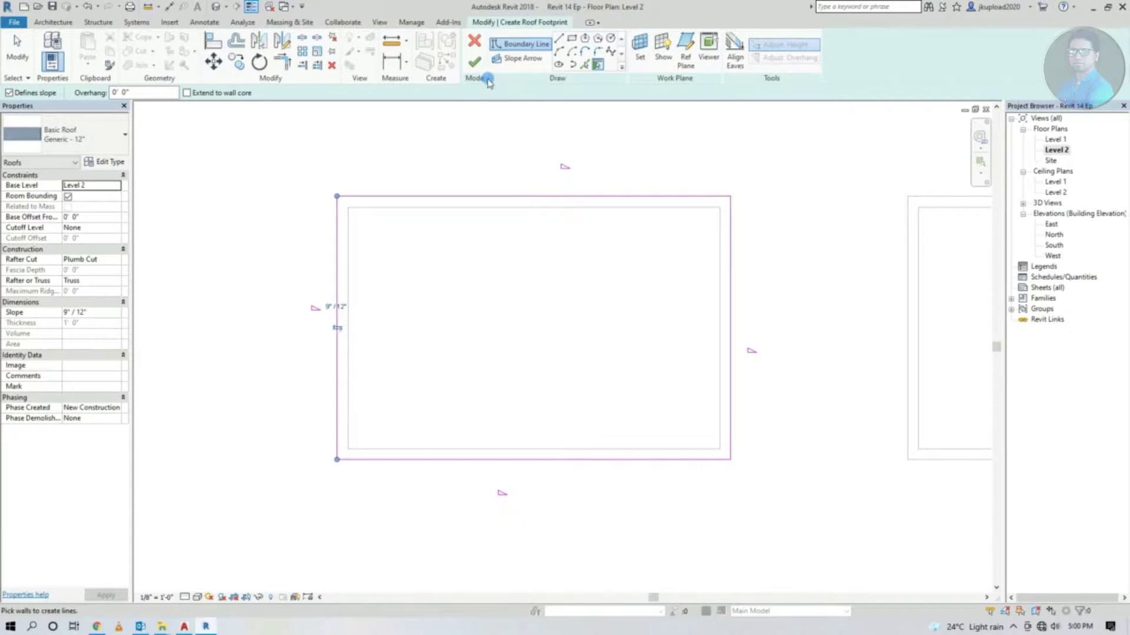
{"action": "left_click", "coordinate": [476, 61]}
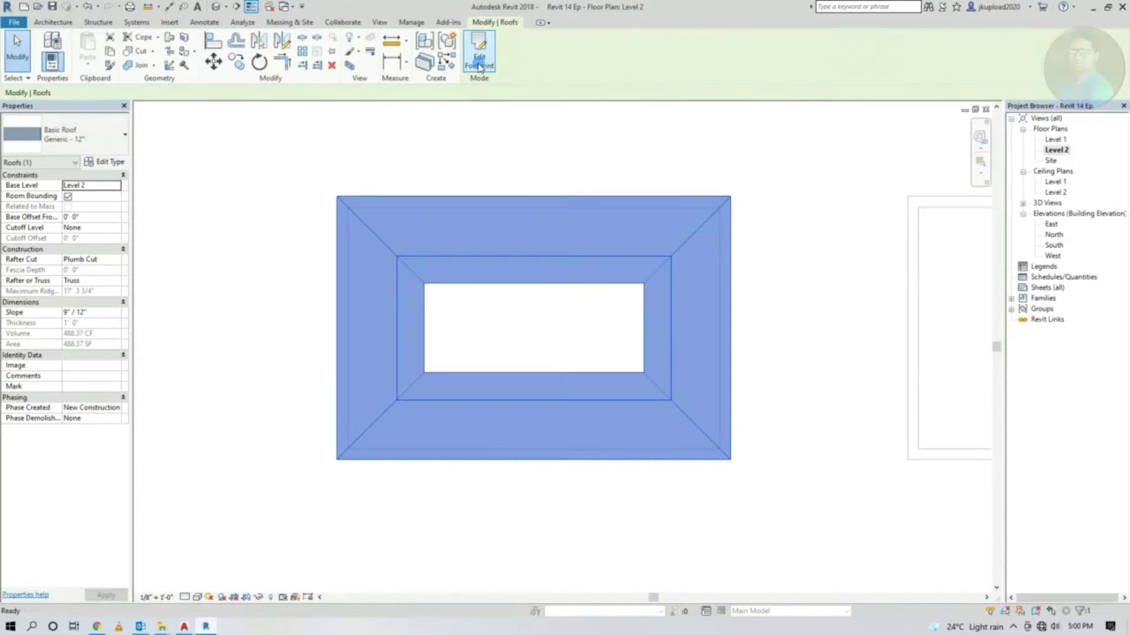
Step: Deselect the roof, open the 3D view, and switch the visual style to shaded
{"action": "left_click", "coordinate": [812, 238]}
{"action": "scroll", "coordinate": [595, 340], "scroll_direction": "down", "scroll_amount": 2}
{"action": "scroll", "coordinate": [438, 365], "scroll_direction": "down", "scroll_amount": 2}
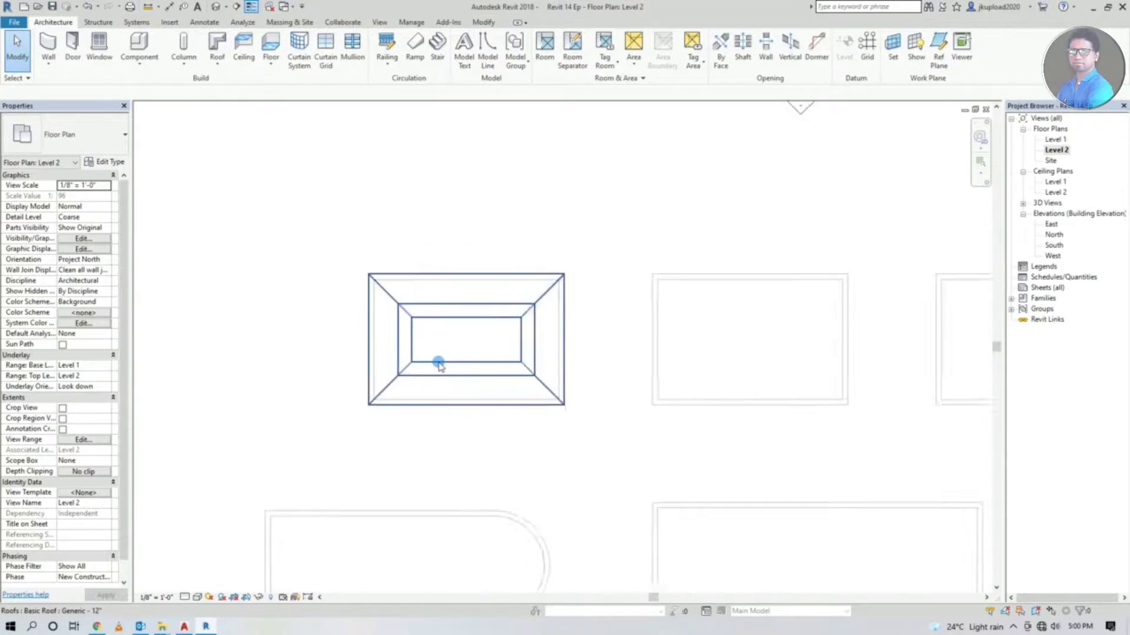
{"action": "scroll", "coordinate": [428, 344], "scroll_direction": "down", "scroll_amount": 1}
{"action": "left_click", "coordinate": [216, 7]}
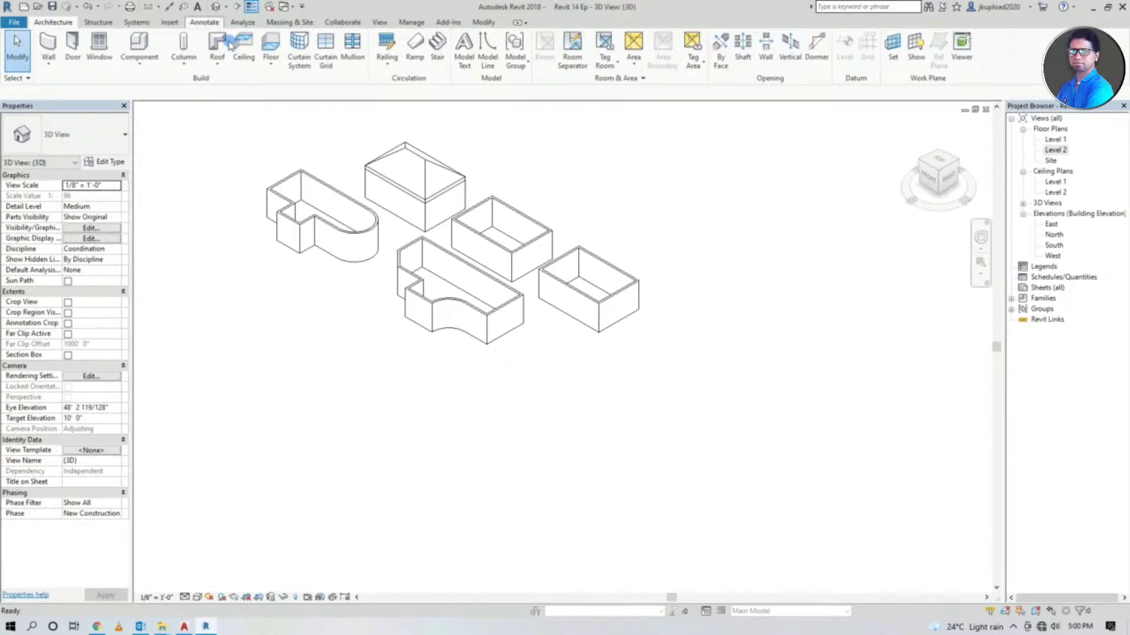
{"action": "mouse_move", "coordinate": [338, 326]}
{"action": "middle_mouse_down", "text": "shift"}
{"action": "mouse_move", "coordinate": [390, 335]}
{"action": "mouse_move", "coordinate": [527, 302]}
{"action": "mouse_move", "coordinate": [430, 379]}
{"action": "middle_mouse_up", "text": "shift"}
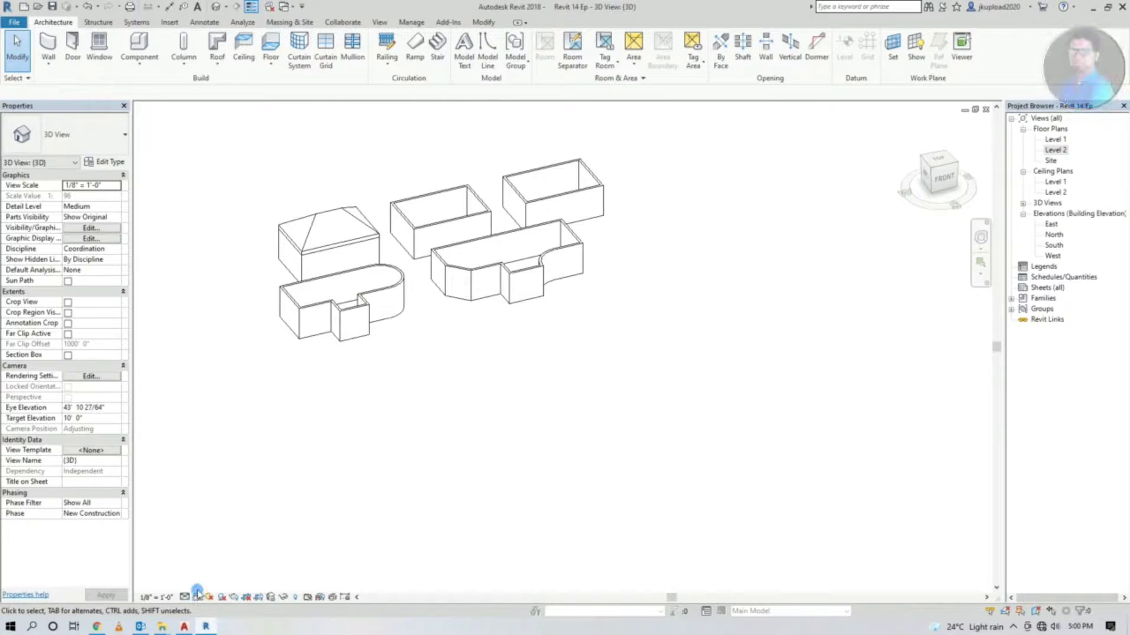
{"action": "left_click", "coordinate": [198, 597]}
{"action": "left_click", "coordinate": [230, 573]}
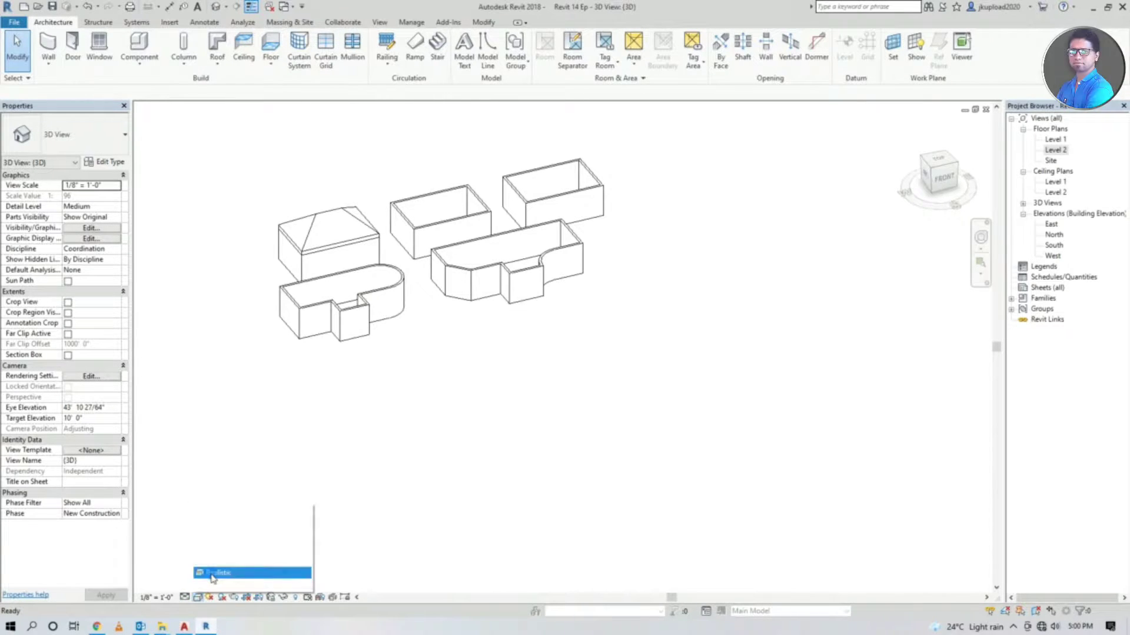
Step: Select the hip roof in 3D and drag its grip to reshape the ridge height
{"action": "scroll", "coordinate": [321, 246], "scroll_direction": "up", "scroll_amount": 2}
{"action": "scroll", "coordinate": [303, 260], "scroll_direction": "up", "scroll_amount": 2}
{"action": "mouse_move", "coordinate": [328, 315]}
{"action": "middle_mouse_down", "text": "shift"}
{"action": "mouse_move", "coordinate": [315, 353]}
{"action": "mouse_move", "coordinate": [428, 262]}
{"action": "mouse_move", "coordinate": [421, 204]}
{"action": "mouse_move", "coordinate": [247, 232]}
{"action": "mouse_move", "coordinate": [222, 253]}
{"action": "mouse_move", "coordinate": [298, 308]}
{"action": "middle_mouse_up", "text": "shift"}
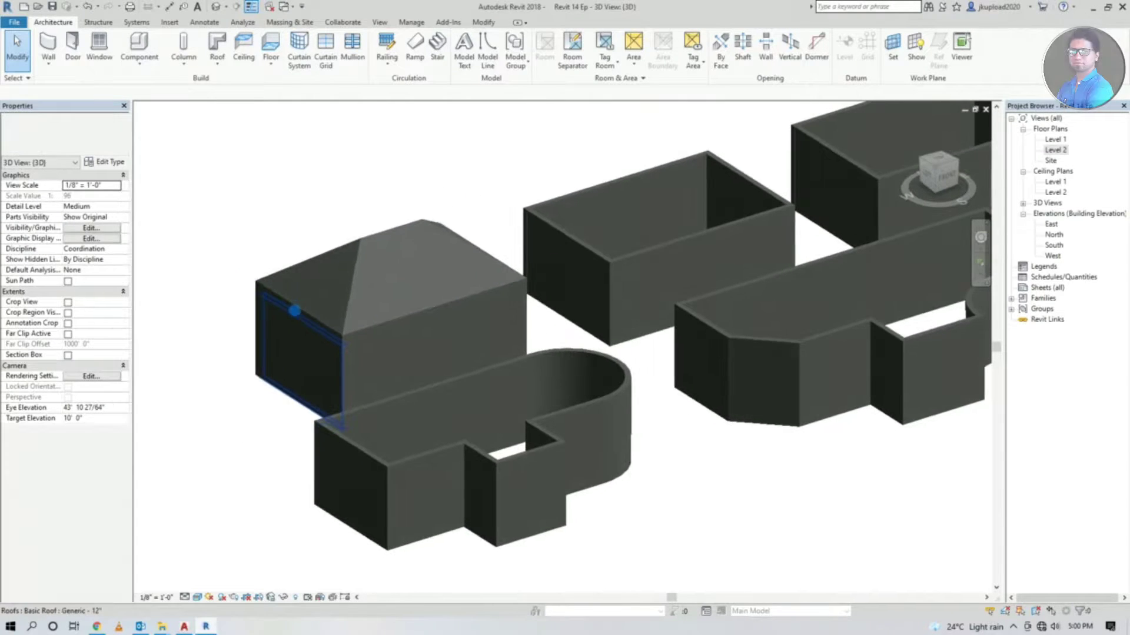
{"action": "left_click", "coordinate": [369, 233]}
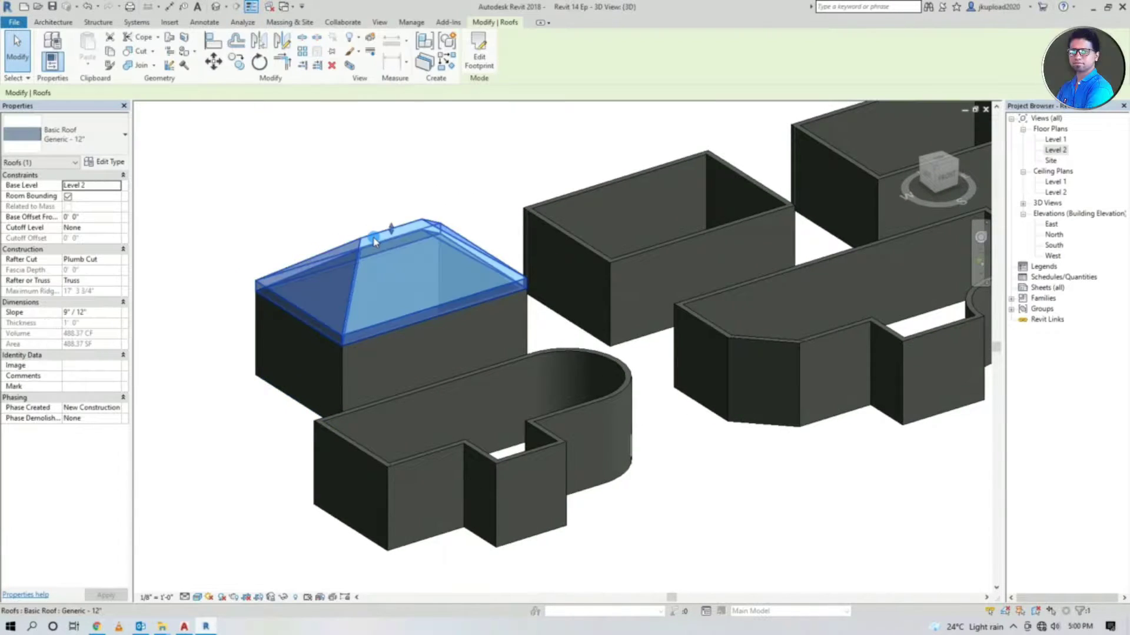
{"action": "scroll", "coordinate": [376, 232], "scroll_direction": "up", "scroll_amount": 2}
{"action": "scroll", "coordinate": [391, 229], "scroll_direction": "up", "scroll_amount": 1}
{"action": "scroll", "coordinate": [392, 229], "scroll_direction": "up", "scroll_amount": 1}
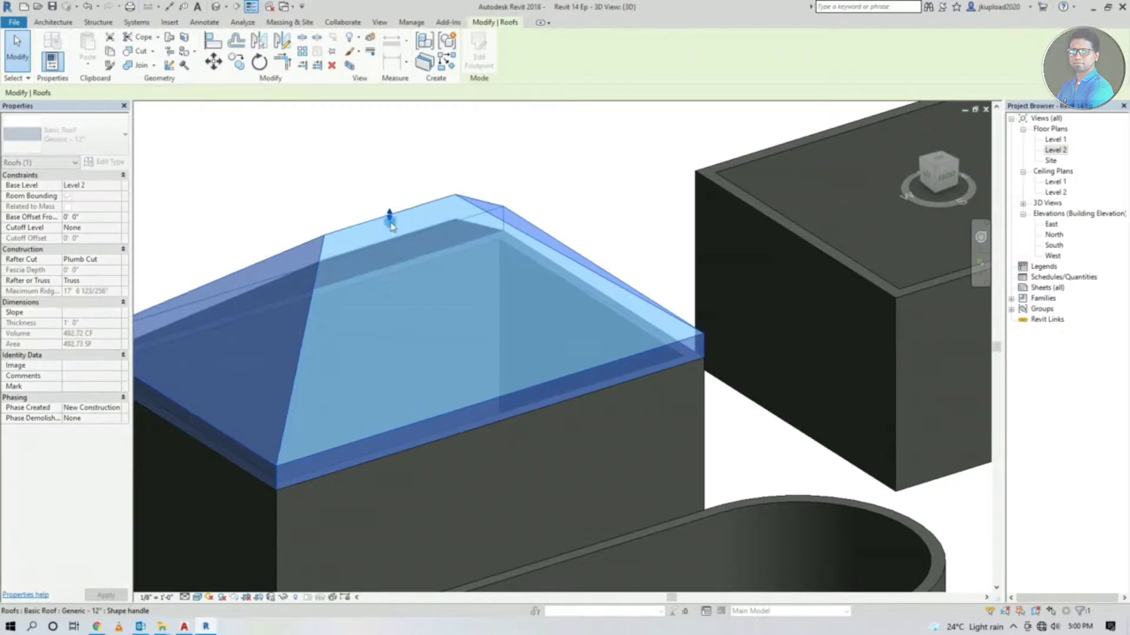
{"action": "left_click_drag", "start_coordinate": [390, 215], "coordinate": [392, 231]}
{"action": "key", "text": "Escape"}
Step: Orbit, pan and zoom the 3D model to inspect the roofed enclosure
{"action": "mouse_move", "coordinate": [391, 232]}
{"action": "middle_mouse_down", "text": "shift"}
{"action": "mouse_move", "coordinate": [435, 156]}
{"action": "mouse_move", "coordinate": [534, 411]}
{"action": "middle_mouse_up", "text": "shift"}
{"action": "scroll", "coordinate": [534, 411], "scroll_direction": "down", "scroll_amount": 5}
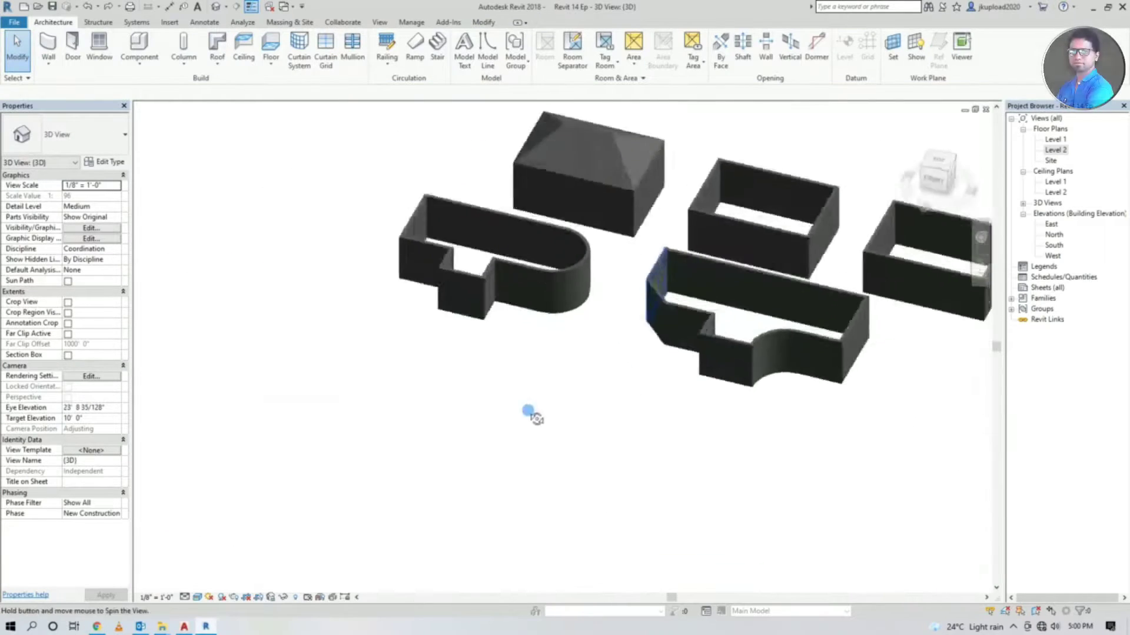
{"action": "scroll", "coordinate": [541, 385], "scroll_direction": "up", "scroll_amount": 3}
{"action": "scroll", "coordinate": [534, 429], "scroll_direction": "up", "scroll_amount": 2}
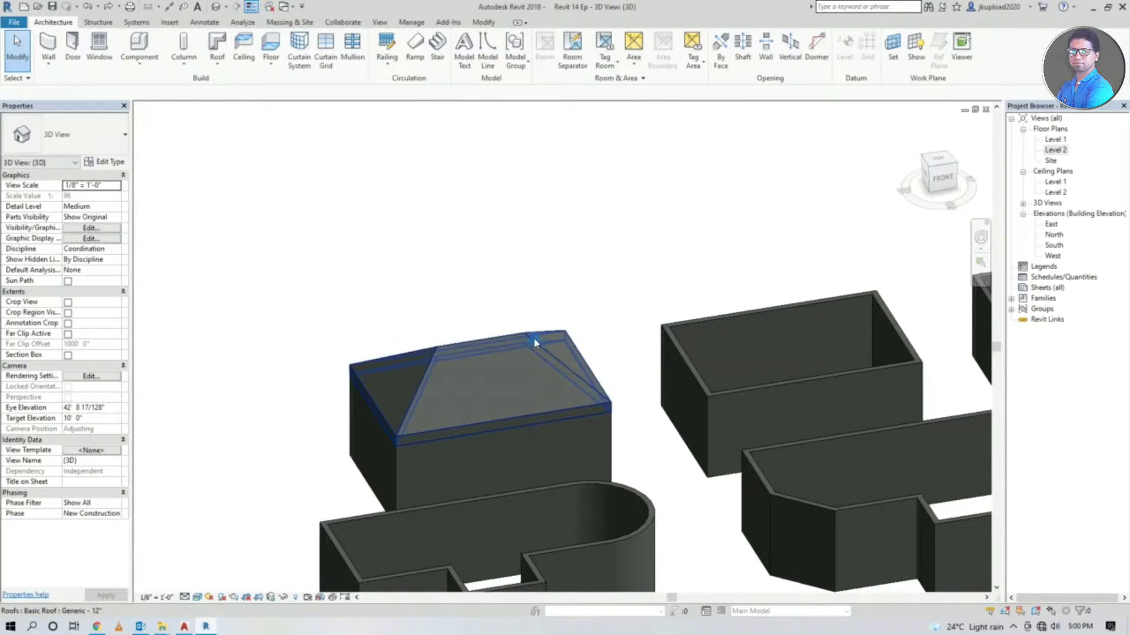
{"action": "scroll", "coordinate": [524, 350], "scroll_direction": "up", "scroll_amount": 2}
{"action": "scroll", "coordinate": [339, 438], "scroll_direction": "down", "scroll_amount": 2}
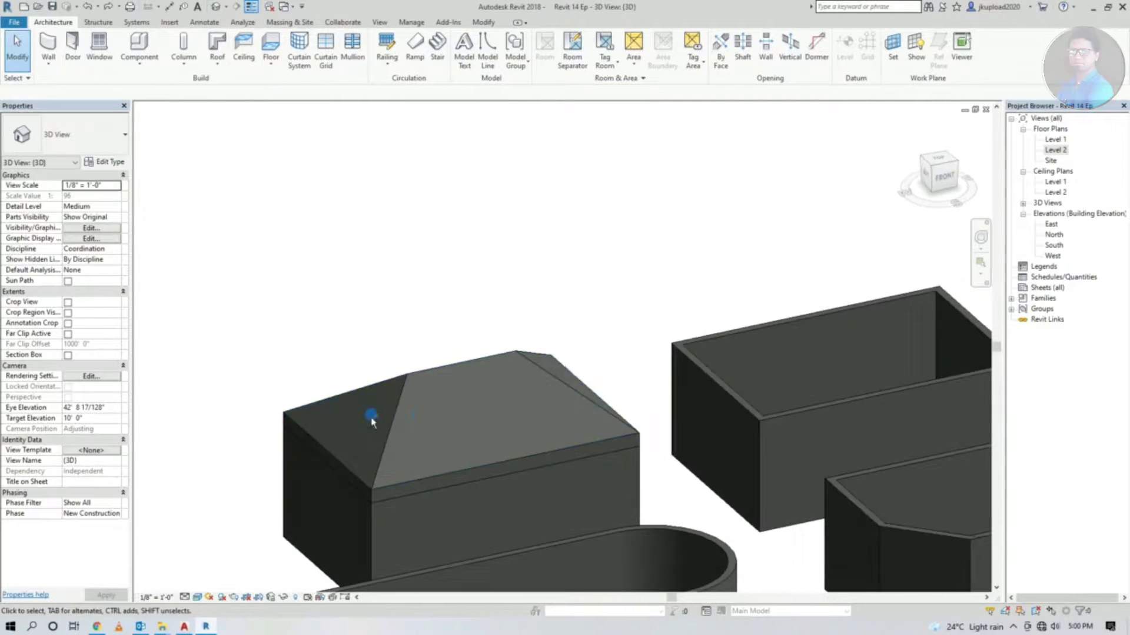
{"action": "mouse_move", "coordinate": [429, 433]}
{"action": "middle_mouse_down", "text": "shift"}
{"action": "mouse_move", "coordinate": [503, 483]}
{"action": "mouse_move", "coordinate": [469, 470]}
{"action": "middle_mouse_up", "text": "shift"}
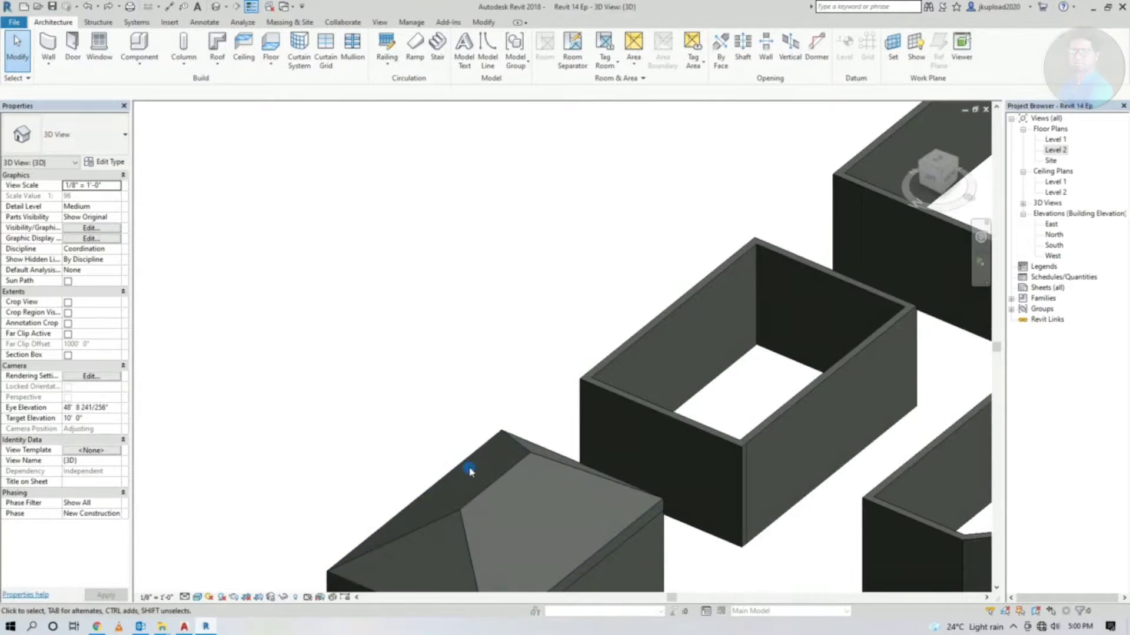
{"action": "middle_click_drag", "start_coordinate": [525, 508], "coordinate": [522, 405]}
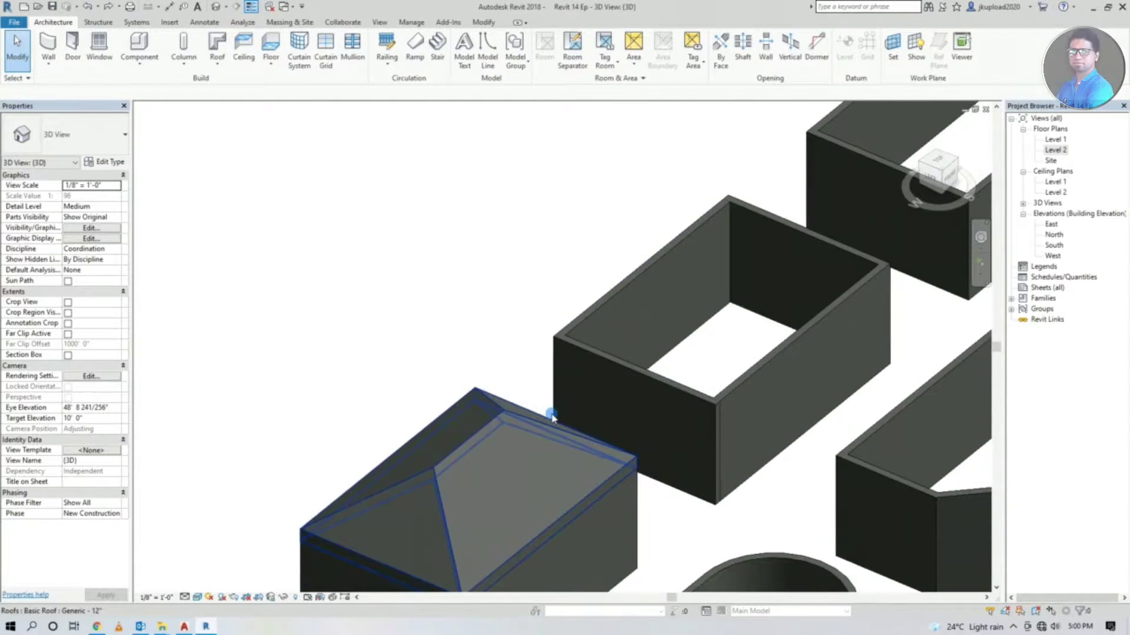
{"action": "scroll", "coordinate": [377, 471], "scroll_direction": "down", "scroll_amount": 2}
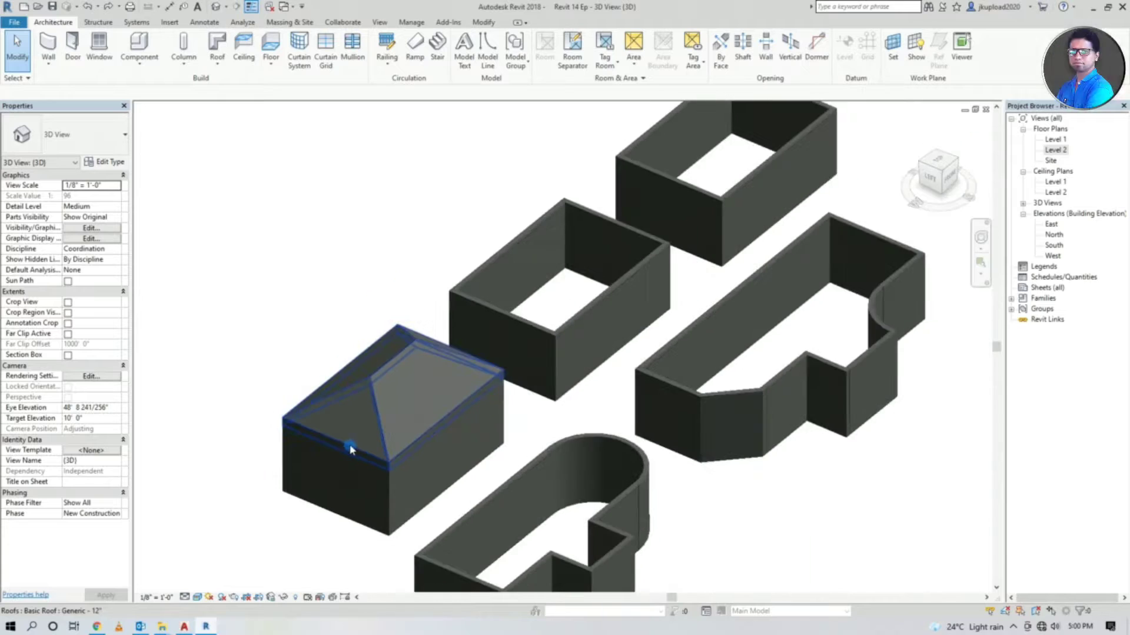
{"action": "middle_click_drag", "start_coordinate": [479, 454], "coordinate": [479, 472], "text": "shift"}
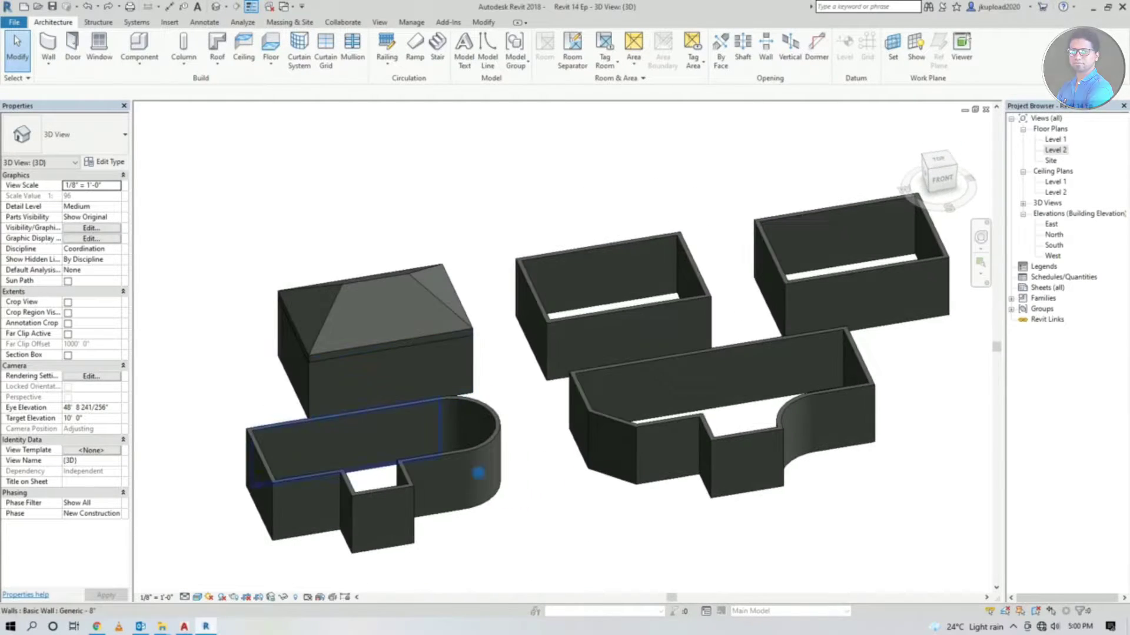
Step: Open the Level 2 plan and start another Roof by Footprint sketch
{"action": "left_click", "coordinate": [1066, 150]}
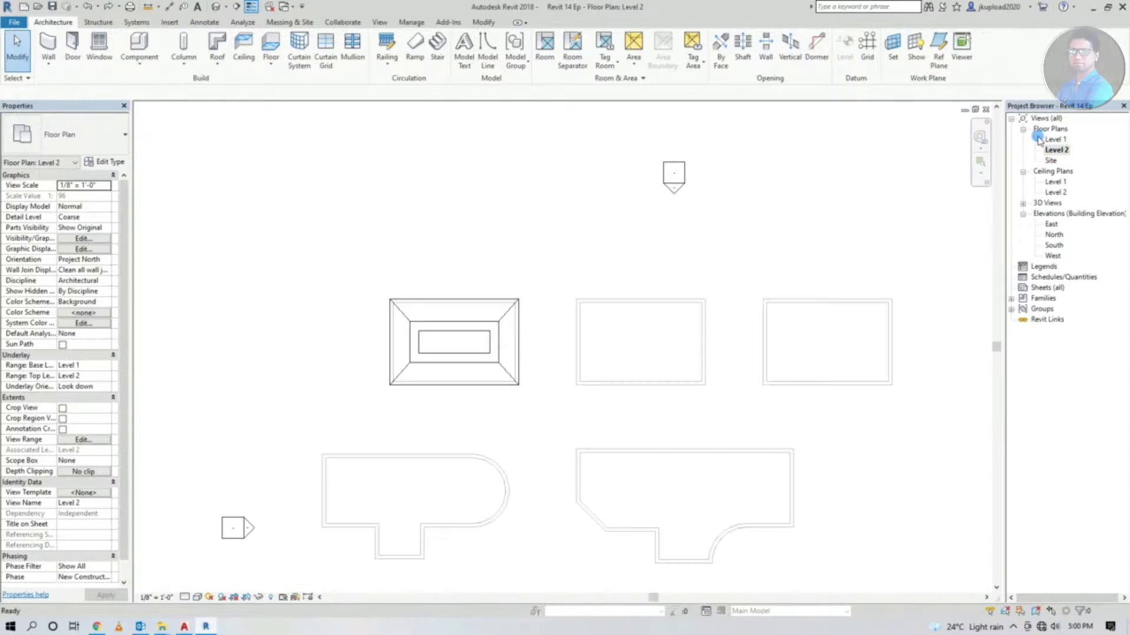
{"action": "scroll", "coordinate": [678, 387], "scroll_direction": "up", "scroll_amount": 2}
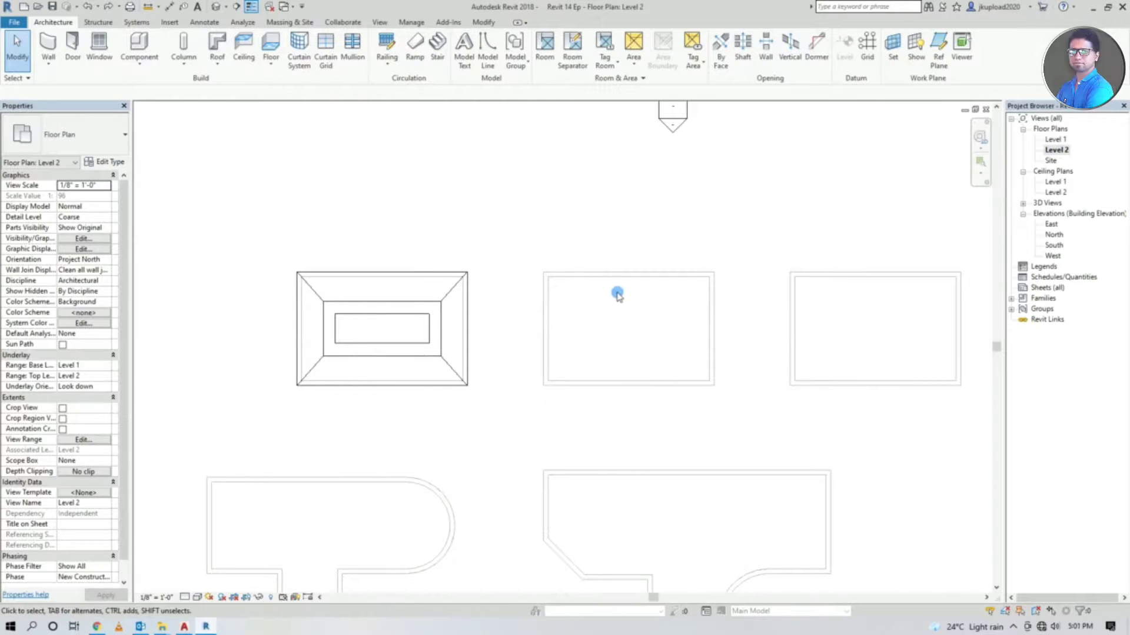
{"action": "left_click", "coordinate": [211, 42]}
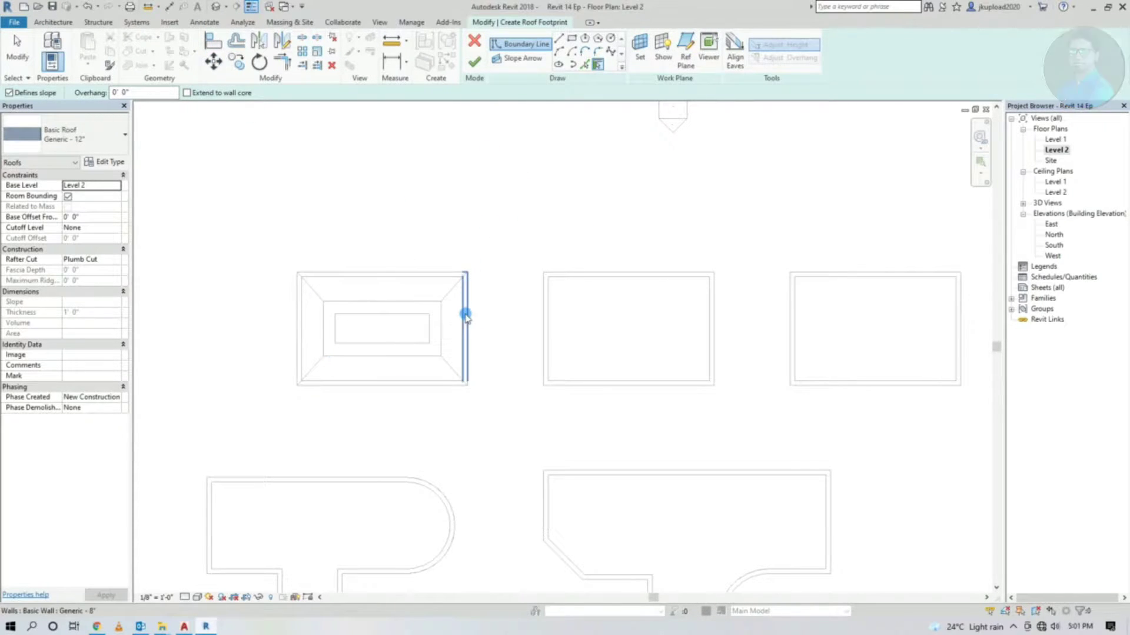
{"action": "scroll", "coordinate": [567, 265], "scroll_direction": "up", "scroll_amount": 3}
{"action": "scroll", "coordinate": [523, 244], "scroll_direction": "up", "scroll_amount": 1}
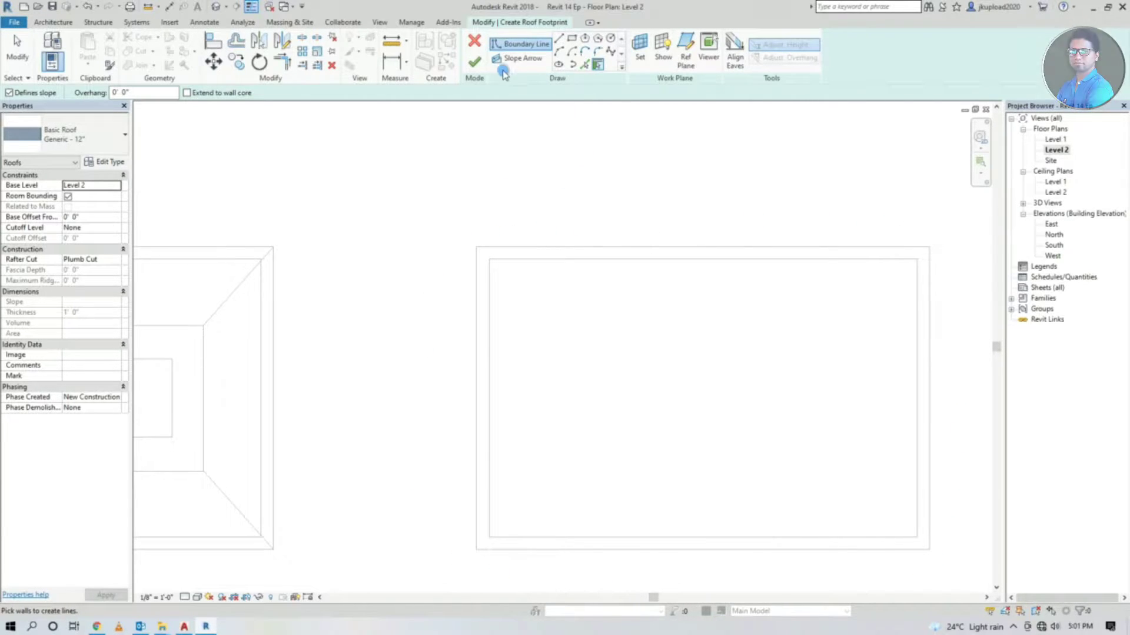
Step: Choose the Rectangle boundary tool with a 1' 0" offset
{"action": "left_click", "coordinate": [559, 40]}
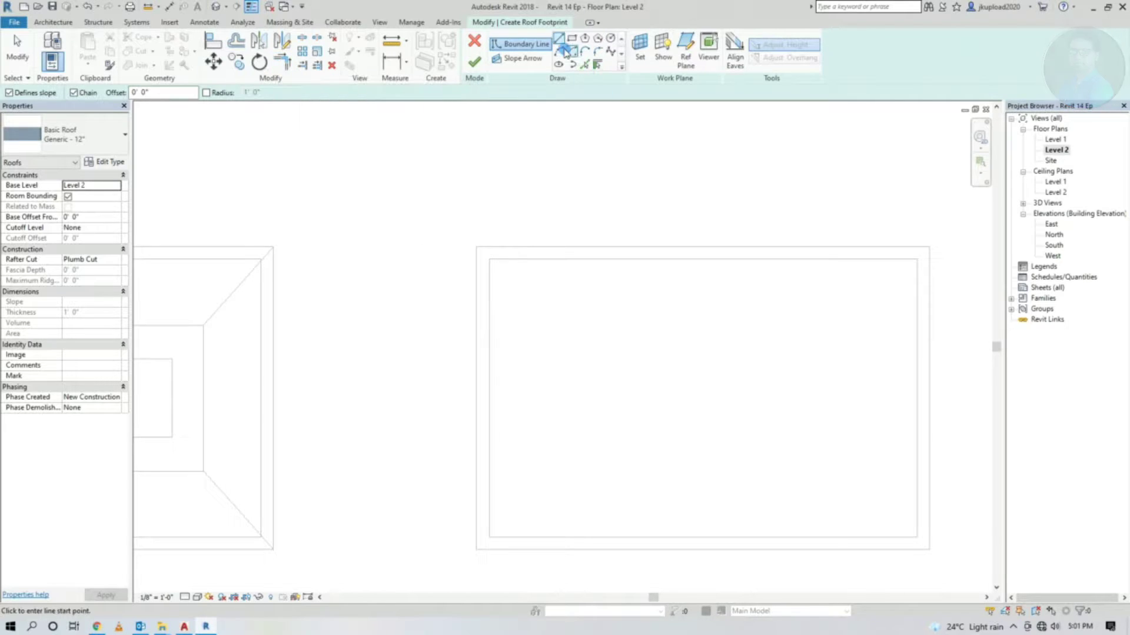
{"action": "left_click", "coordinate": [572, 39]}
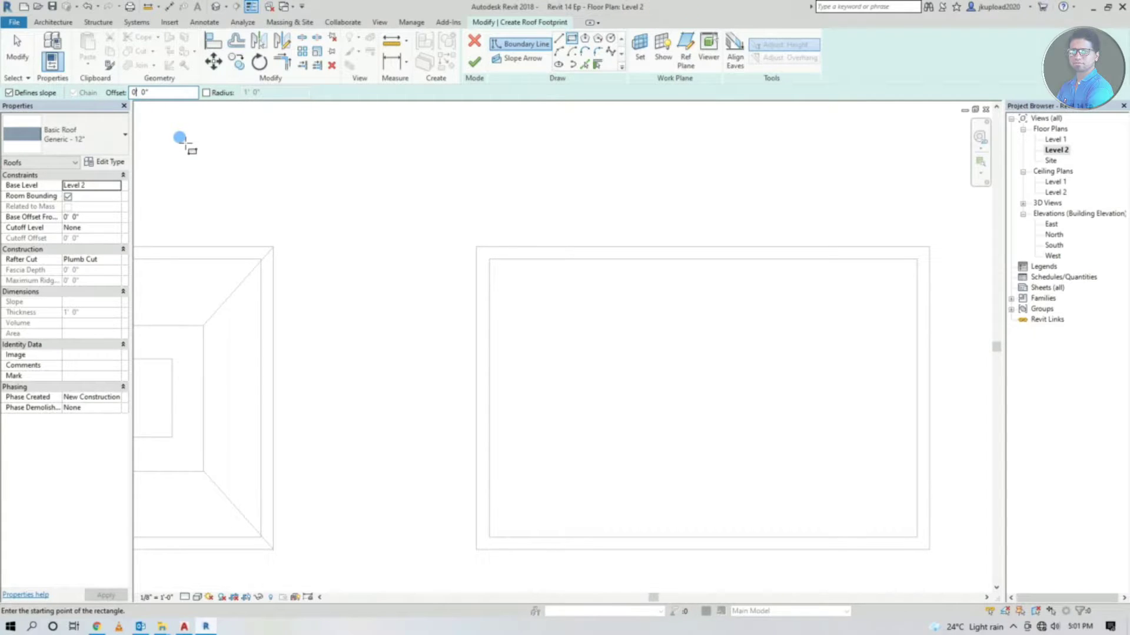
{"action": "key", "text": "BackSpace"}
{"action": "type", "text": "1"}
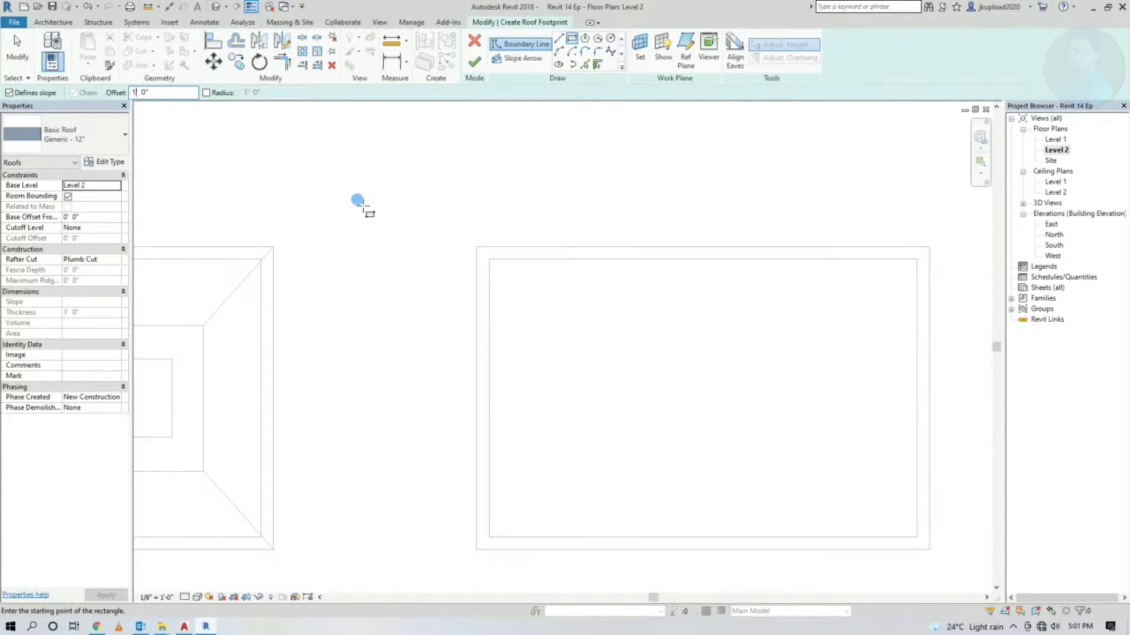
Step: Draw the rectangular footprint around the second enclosure's walls, corner to corner
{"action": "middle_click_drag", "start_coordinate": [365, 194], "coordinate": [333, 150]}
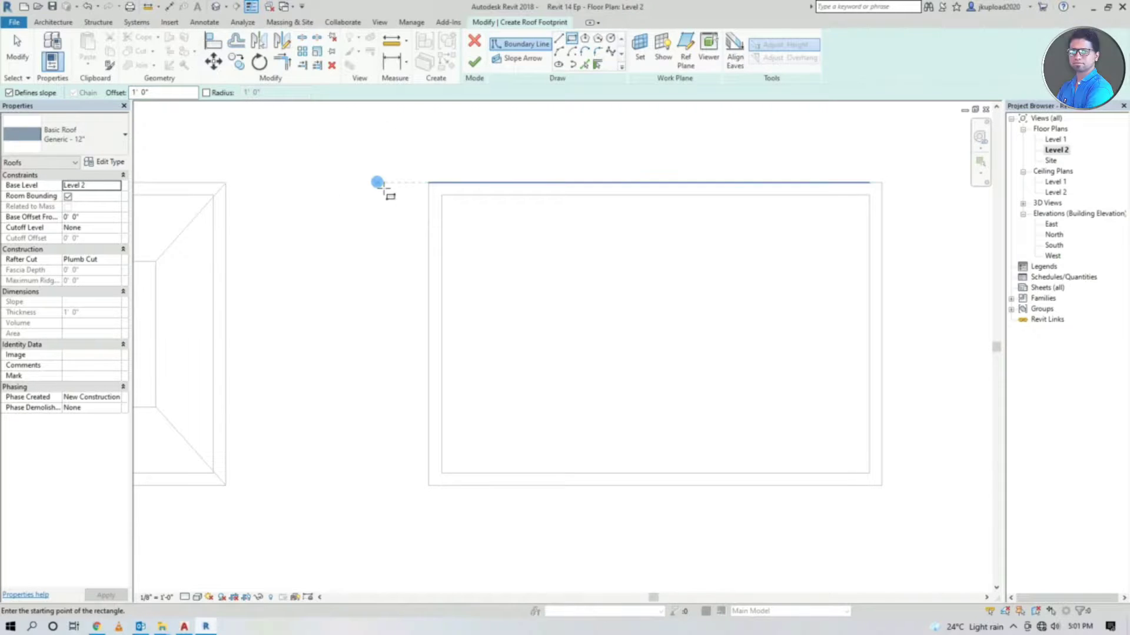
{"action": "middle_click_drag", "start_coordinate": [378, 182], "coordinate": [365, 201]}
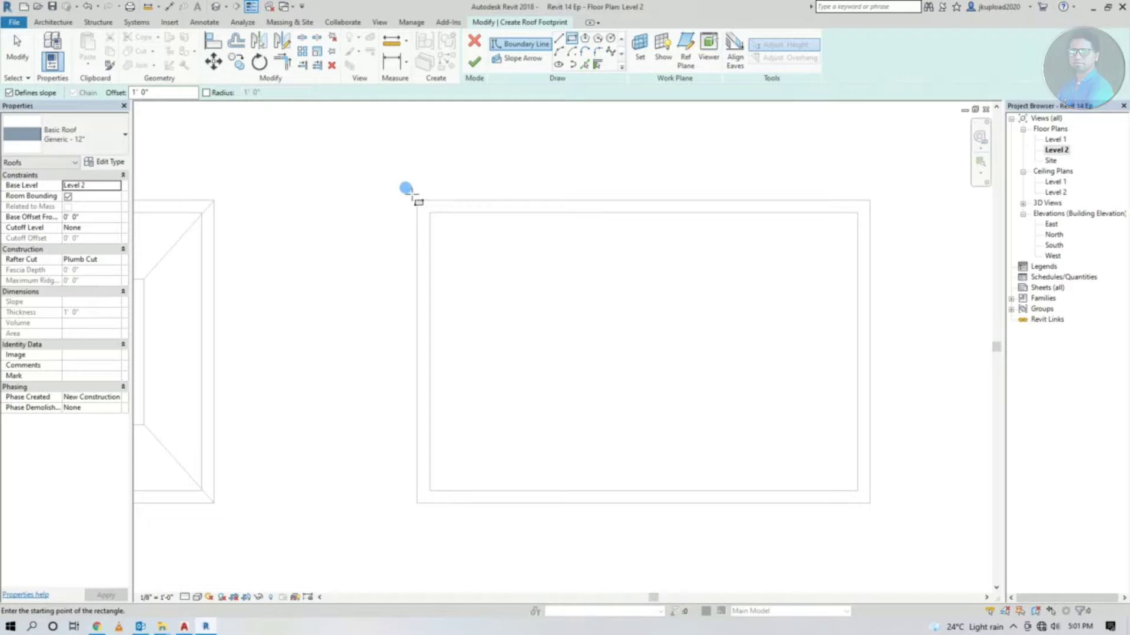
{"action": "left_click", "coordinate": [418, 201]}
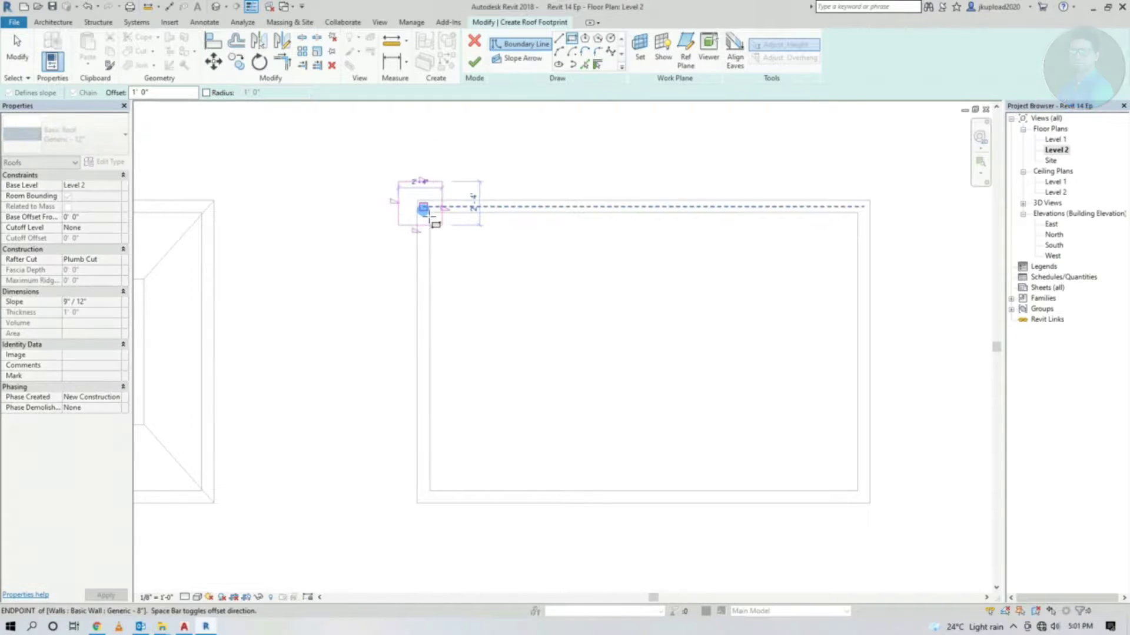
{"action": "scroll", "coordinate": [418, 202], "scroll_direction": "up", "scroll_amount": 2}
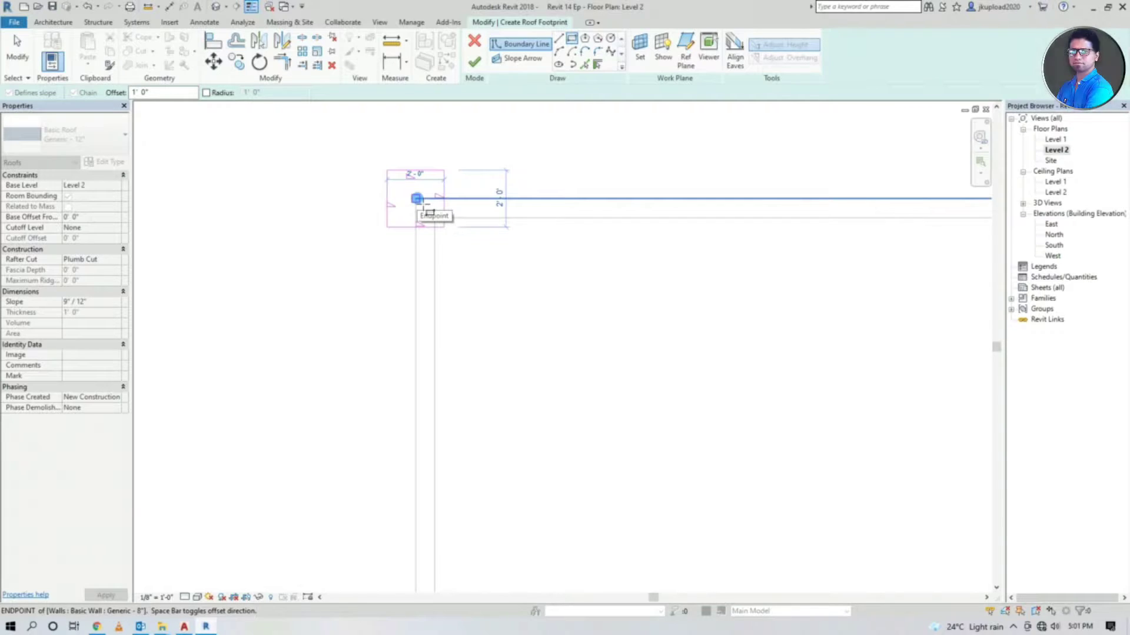
{"action": "scroll", "coordinate": [419, 201], "scroll_direction": "down", "scroll_amount": 1}
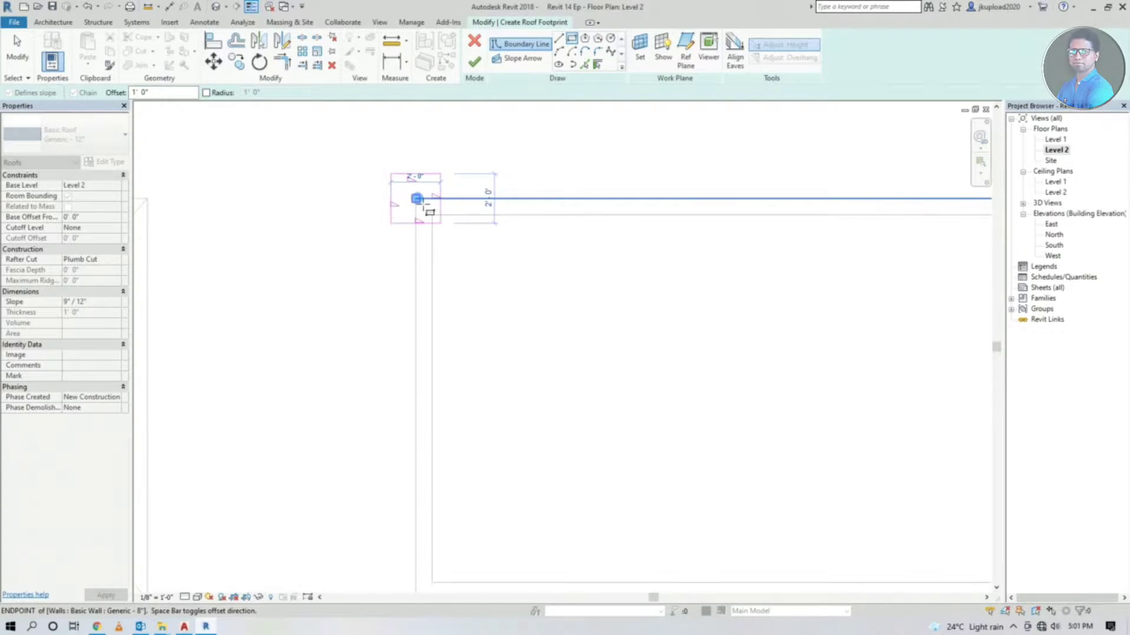
{"action": "scroll", "coordinate": [418, 201], "scroll_direction": "down", "scroll_amount": 1}
{"action": "scroll", "coordinate": [418, 200], "scroll_direction": "down", "scroll_amount": 1}
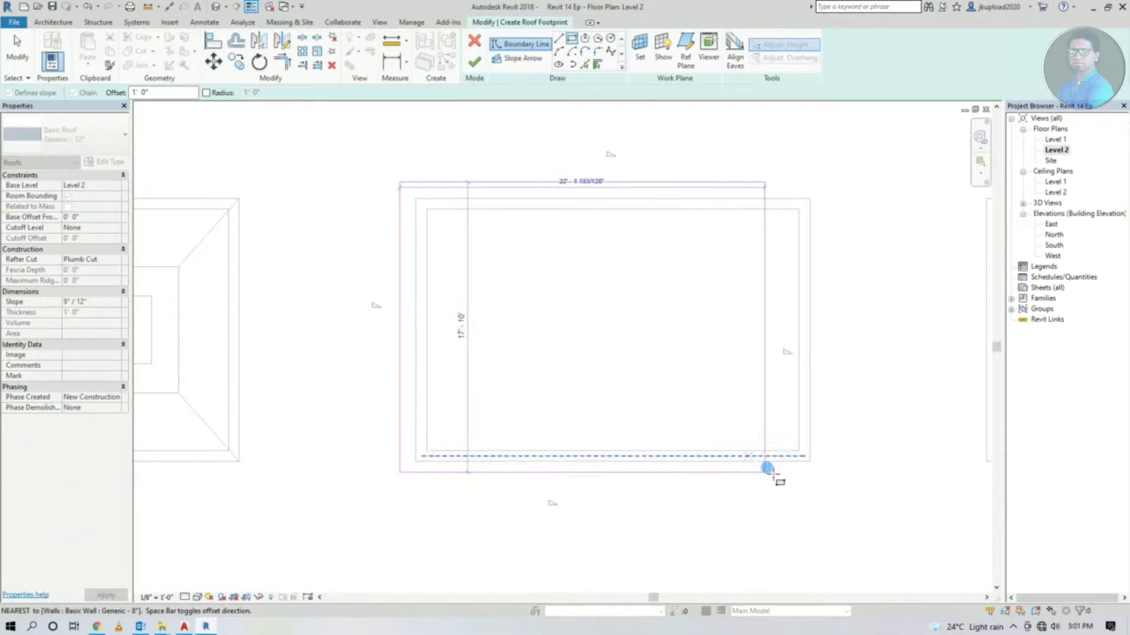
{"action": "left_click", "coordinate": [812, 461]}
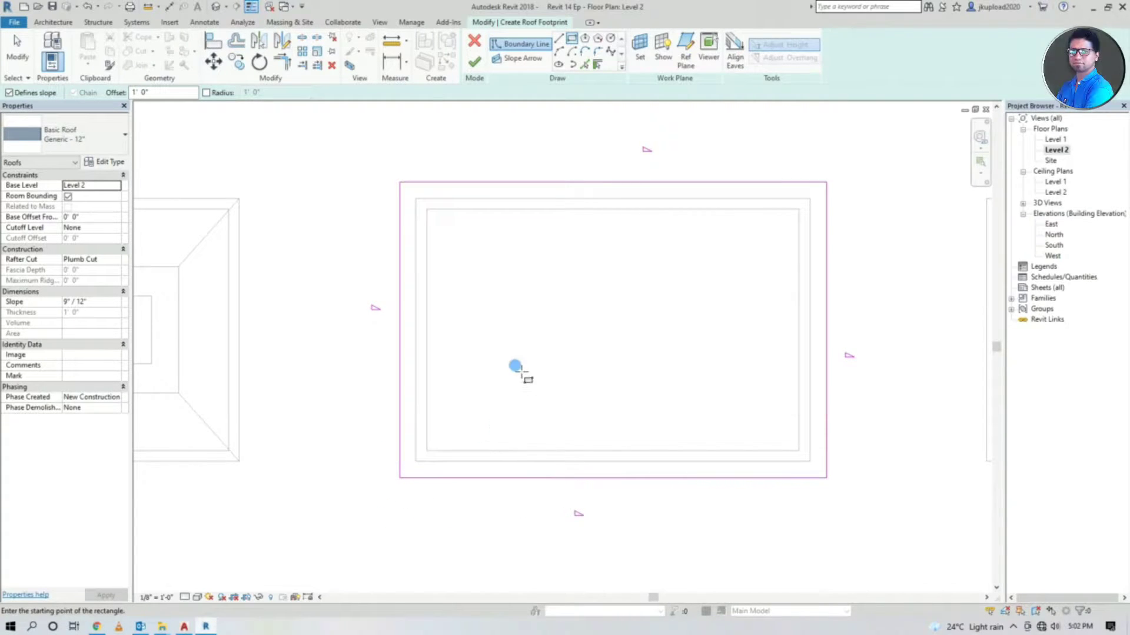
{"action": "key", "text": "Escape"}
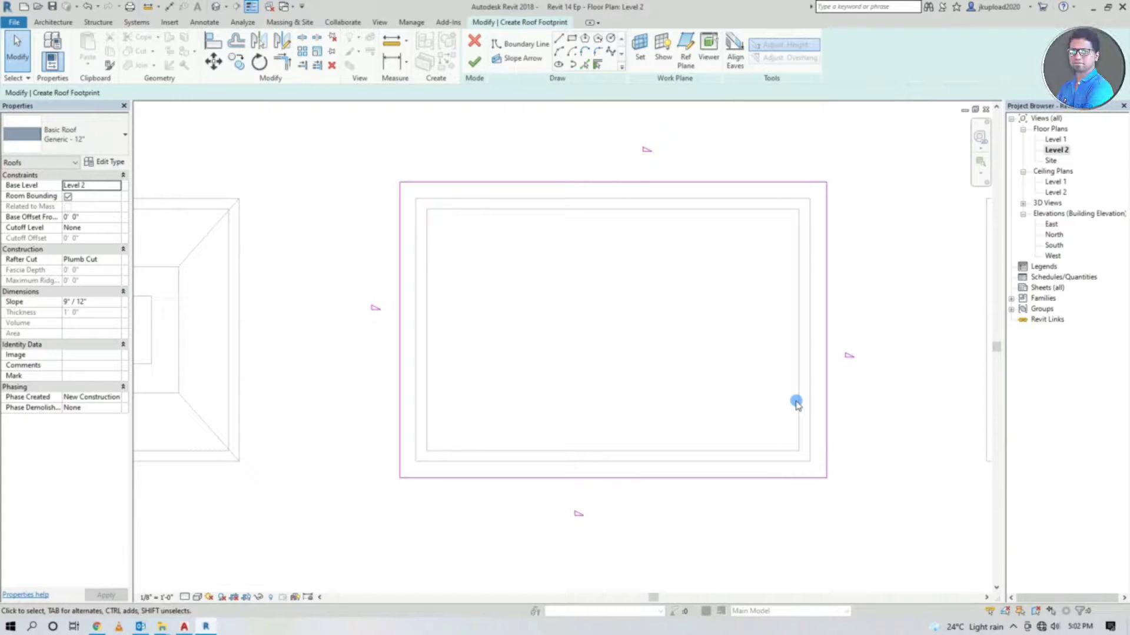
{"action": "middle_click_drag", "start_coordinate": [519, 300], "coordinate": [512, 277]}
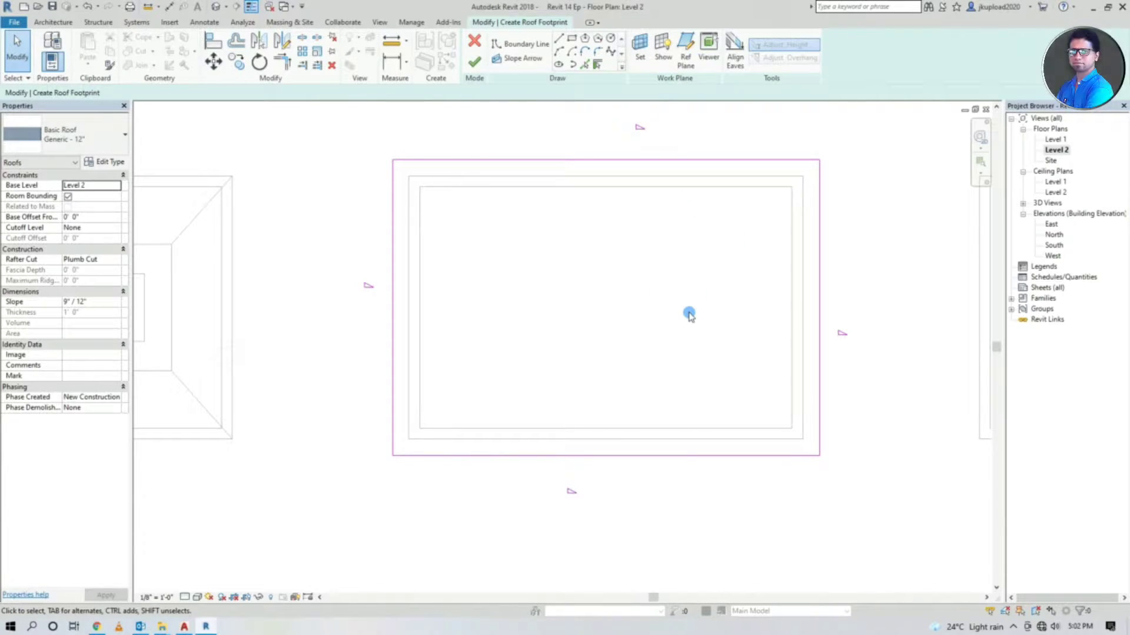
Step: Turn off Defines Slope for the left footprint edge
{"action": "left_click", "coordinate": [393, 281]}
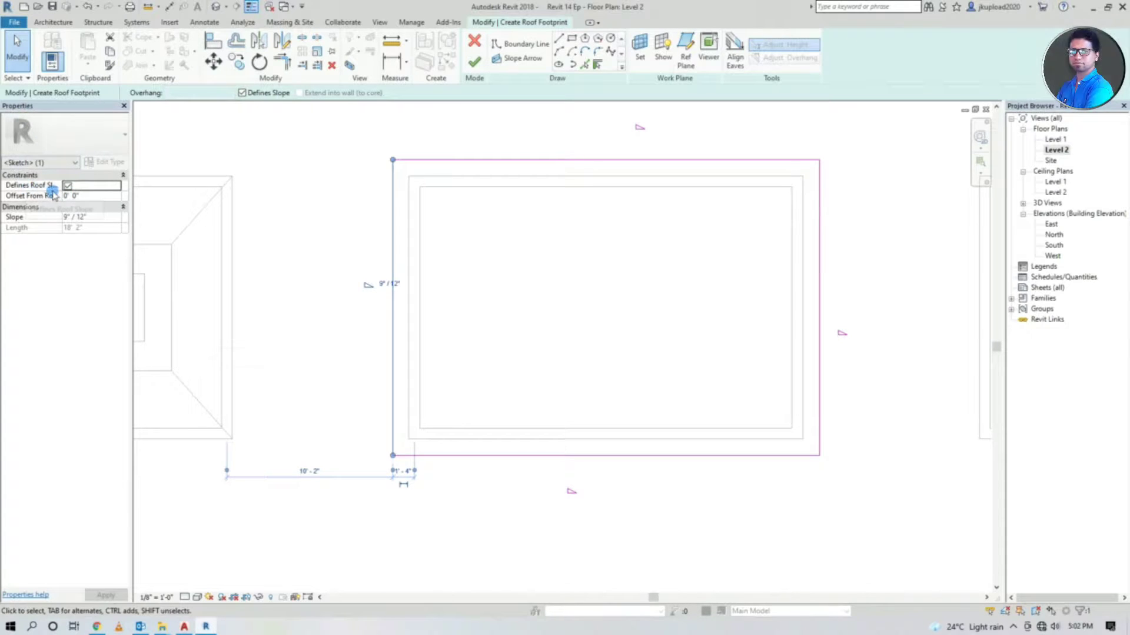
{"action": "left_click_drag", "start_coordinate": [62, 187], "coordinate": [98, 187]}
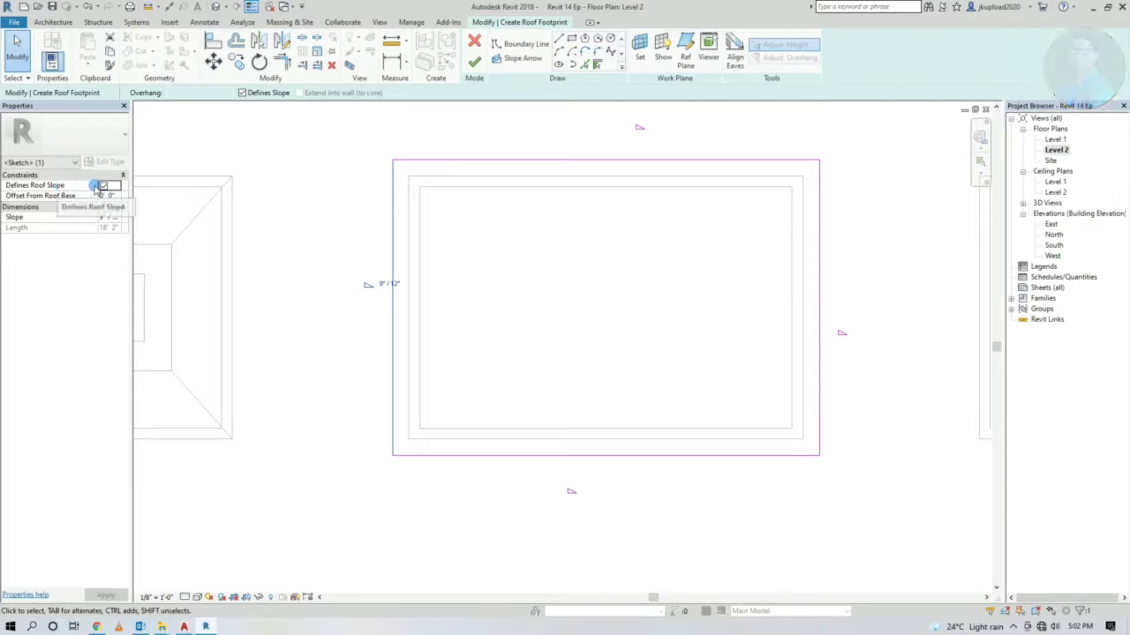
{"action": "left_click", "coordinate": [103, 186]}
{"action": "left_click", "coordinate": [103, 186]}
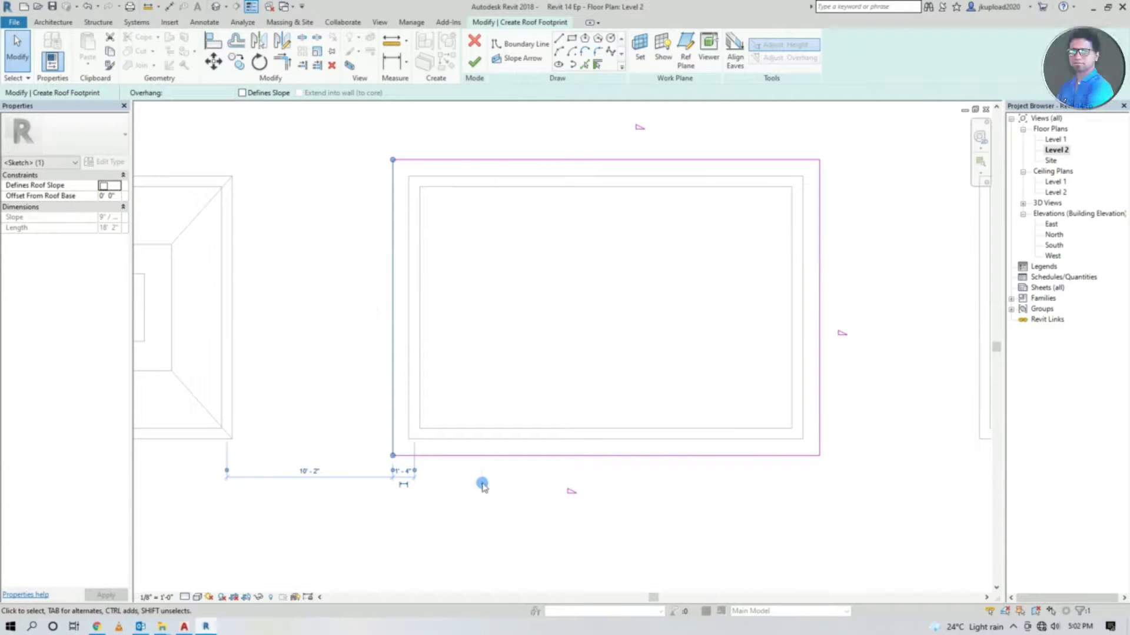
Step: Turn off Defines Slope for the right footprint edge as well
{"action": "left_click", "coordinate": [519, 509]}
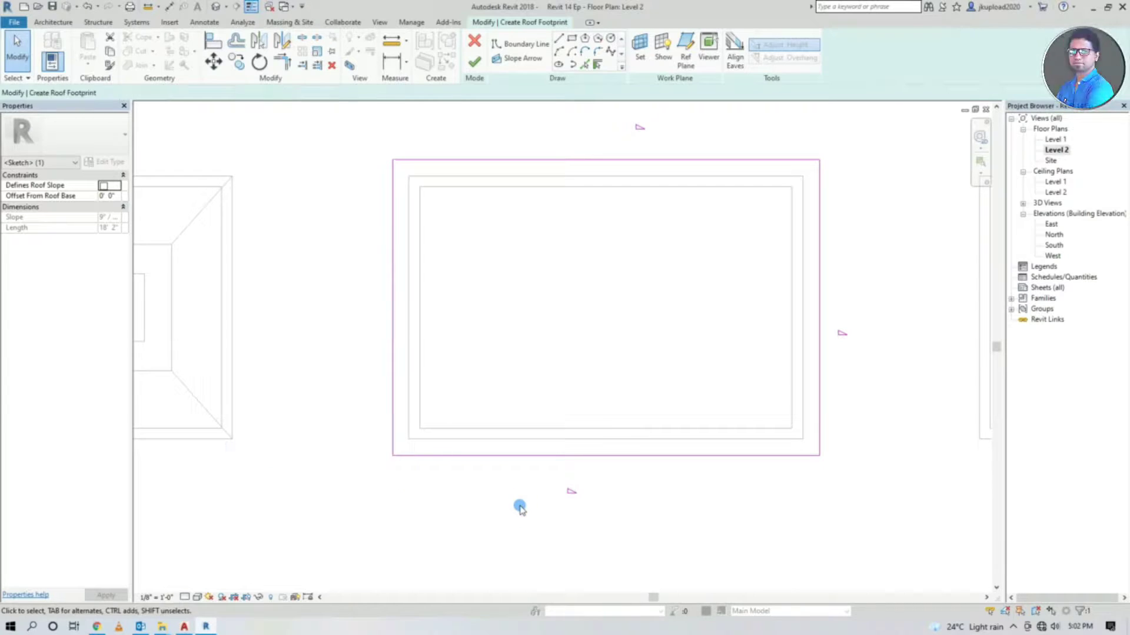
{"action": "left_click", "coordinate": [817, 335]}
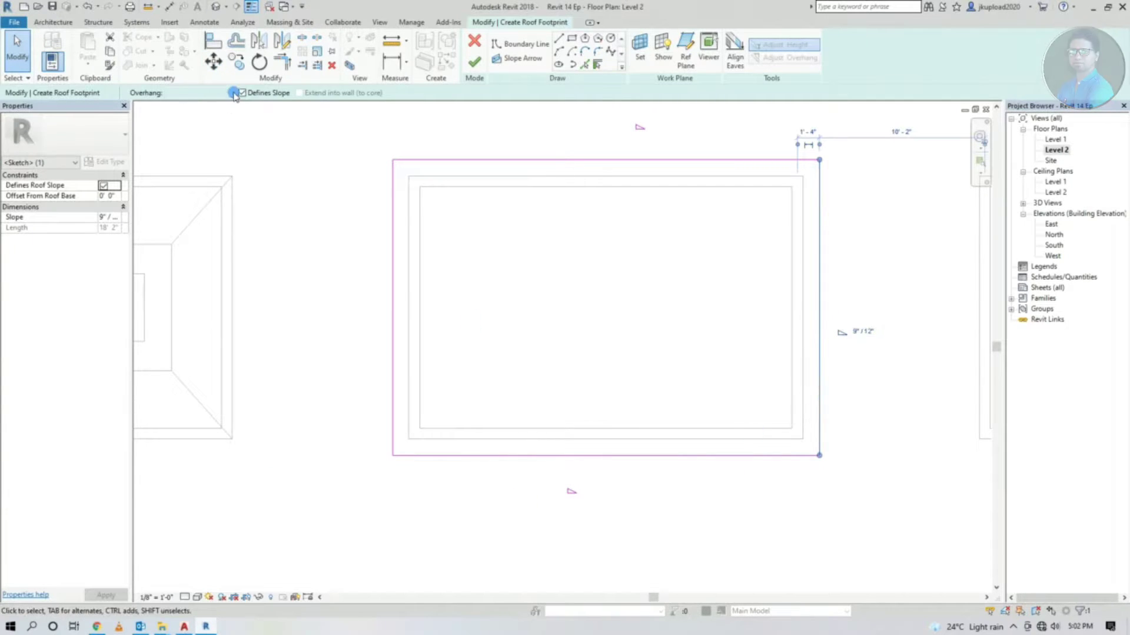
{"action": "left_click", "coordinate": [241, 93]}
{"action": "left_click", "coordinate": [831, 534]}
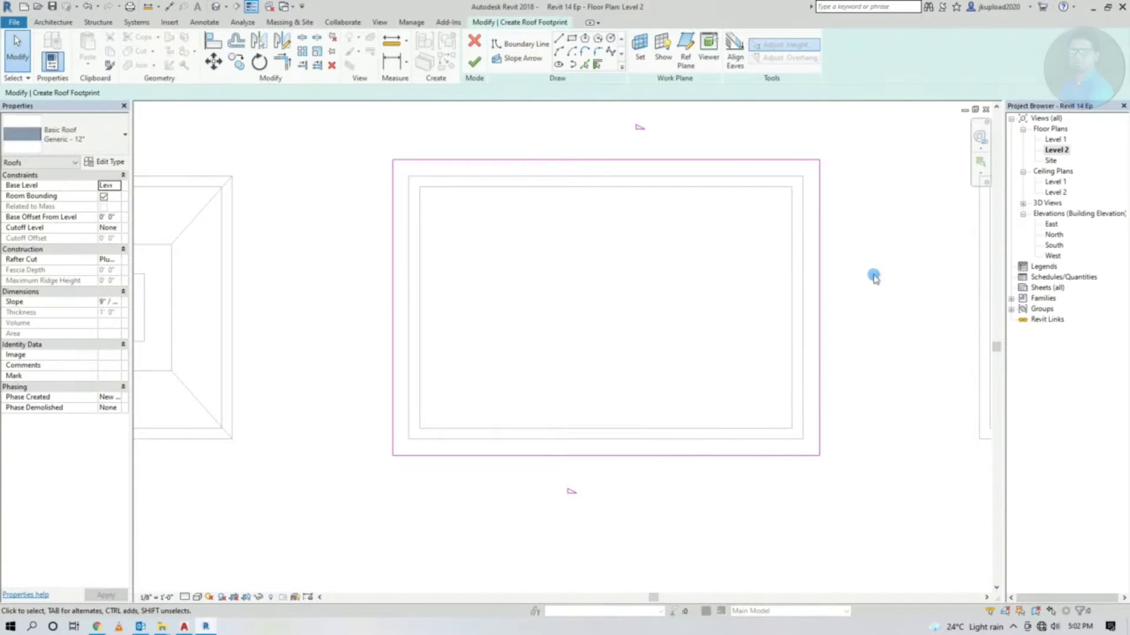
{"action": "middle_click_drag", "start_coordinate": [805, 320], "coordinate": [766, 328]}
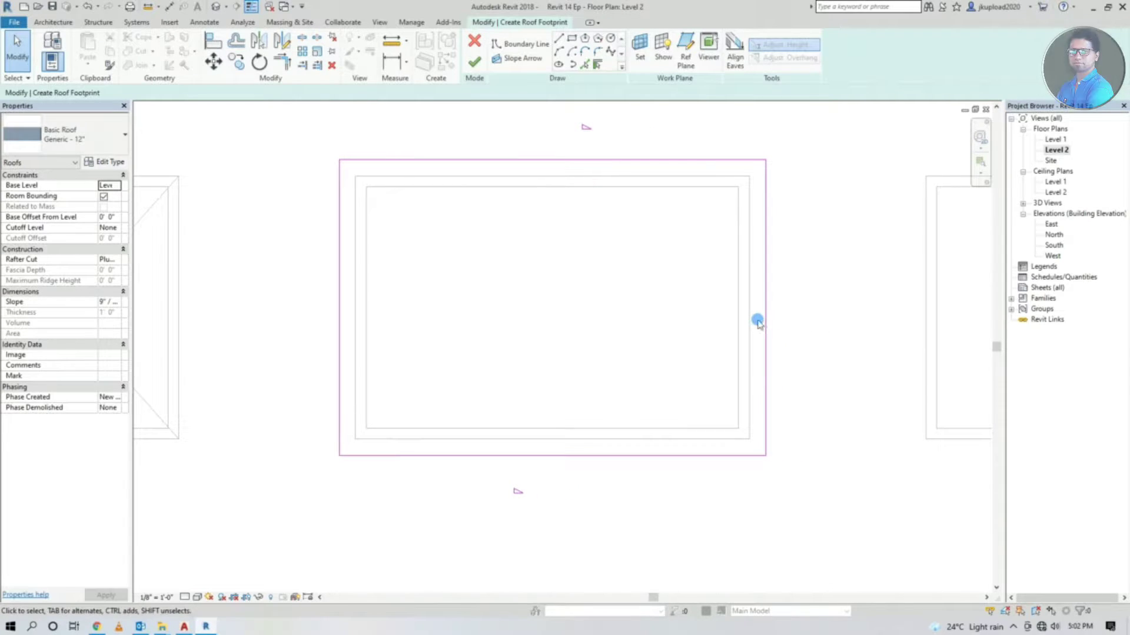
{"action": "scroll", "coordinate": [683, 316], "scroll_direction": "down", "scroll_amount": 2}
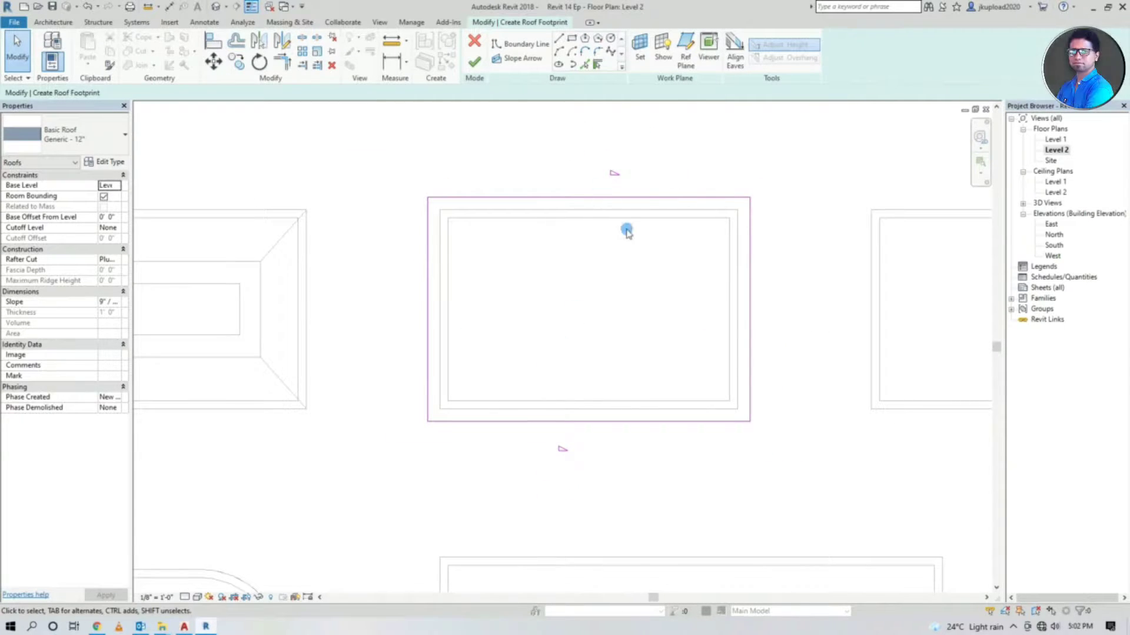
{"action": "scroll", "coordinate": [587, 474], "scroll_direction": "down", "scroll_amount": 2}
Step: Finish the gable roof and bring it up in the 3D view
{"action": "left_click", "coordinate": [474, 64]}
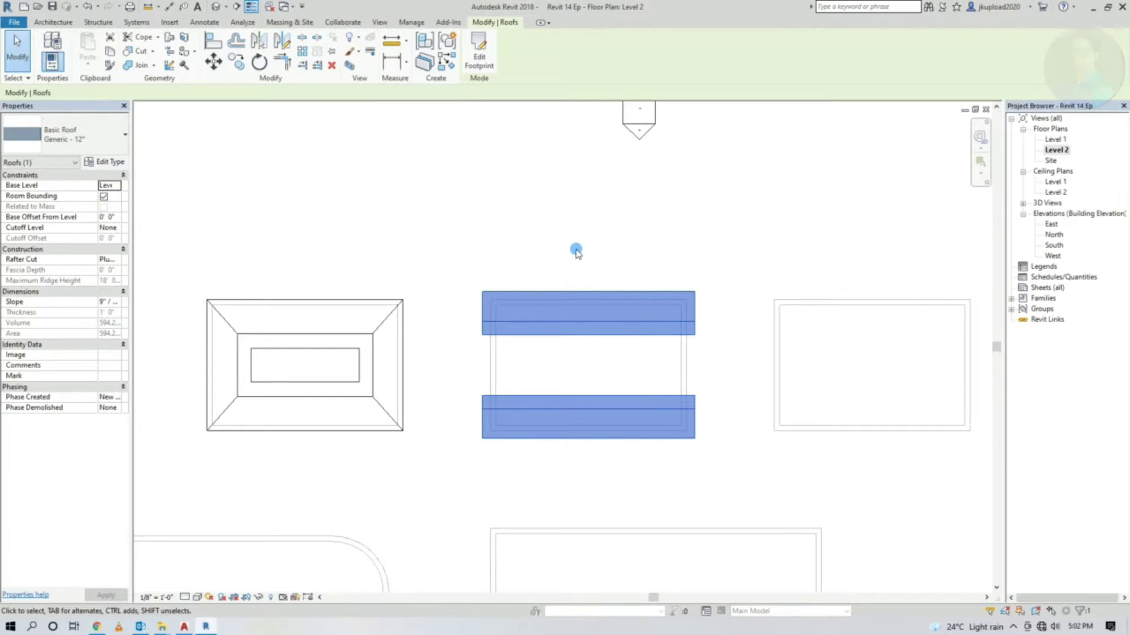
{"action": "left_click", "coordinate": [216, 7]}
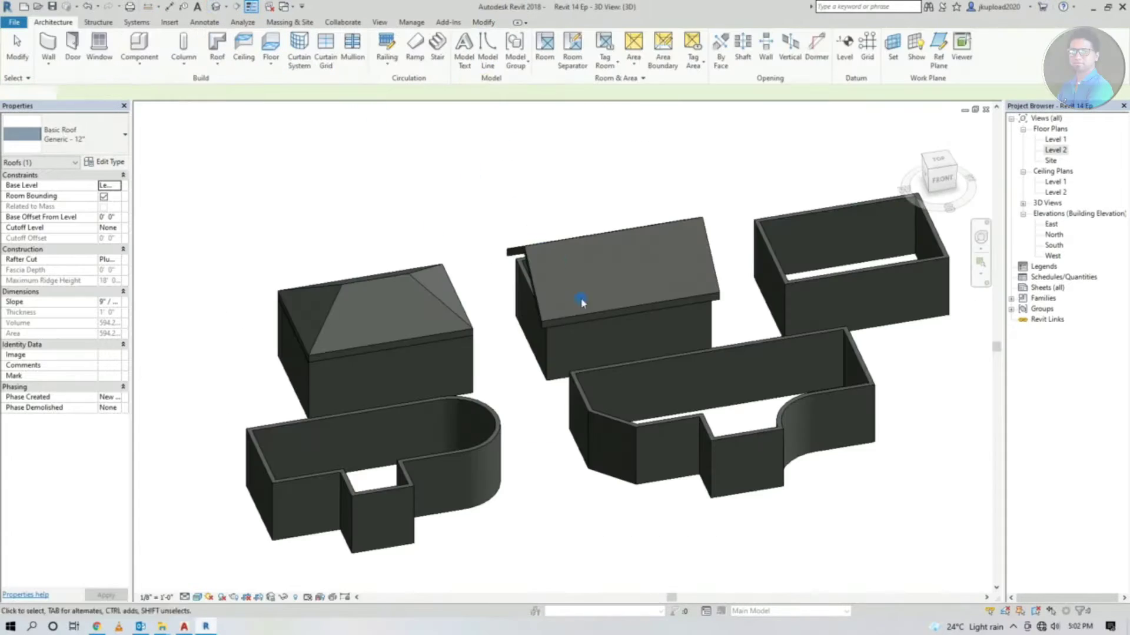
{"action": "mouse_move", "coordinate": [502, 368]}
{"action": "middle_mouse_down", "text": "shift"}
{"action": "mouse_move", "coordinate": [651, 297]}
{"action": "mouse_move", "coordinate": [630, 259]}
{"action": "mouse_move", "coordinate": [763, 241]}
{"action": "mouse_move", "coordinate": [550, 235]}
{"action": "middle_mouse_up", "text": "shift"}
{"action": "scroll", "coordinate": [541, 295], "scroll_direction": "up", "scroll_amount": 3}
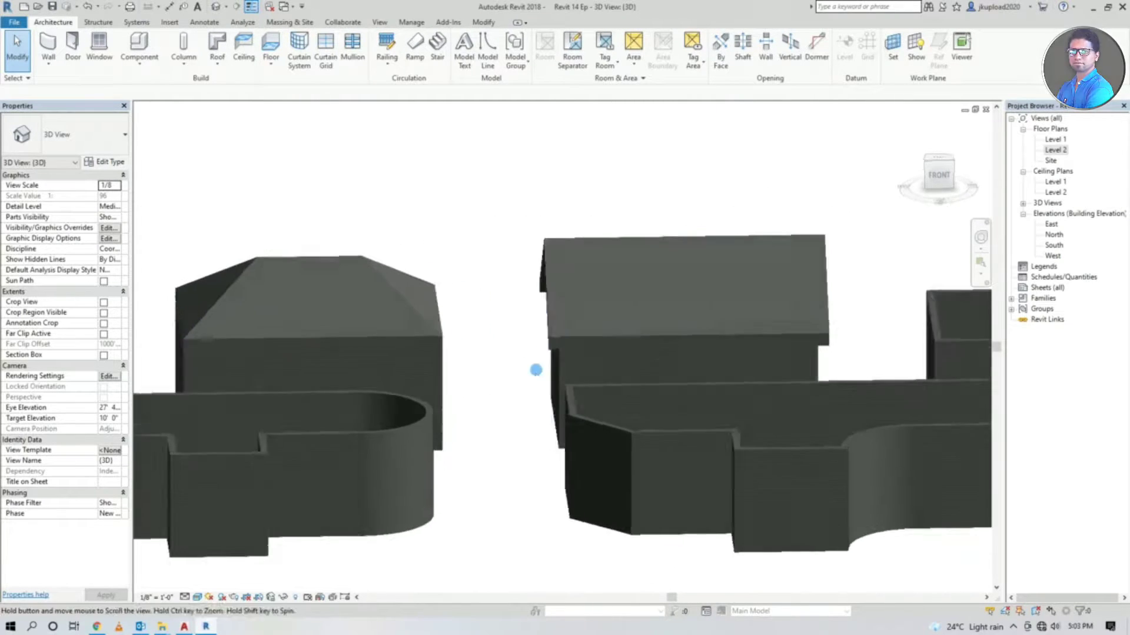
{"action": "middle_click_drag", "start_coordinate": [534, 370], "coordinate": [665, 384], "text": "shift"}
{"action": "scroll", "coordinate": [500, 353], "scroll_direction": "up", "scroll_amount": 3}
{"action": "scroll", "coordinate": [471, 347], "scroll_direction": "up", "scroll_amount": 1}
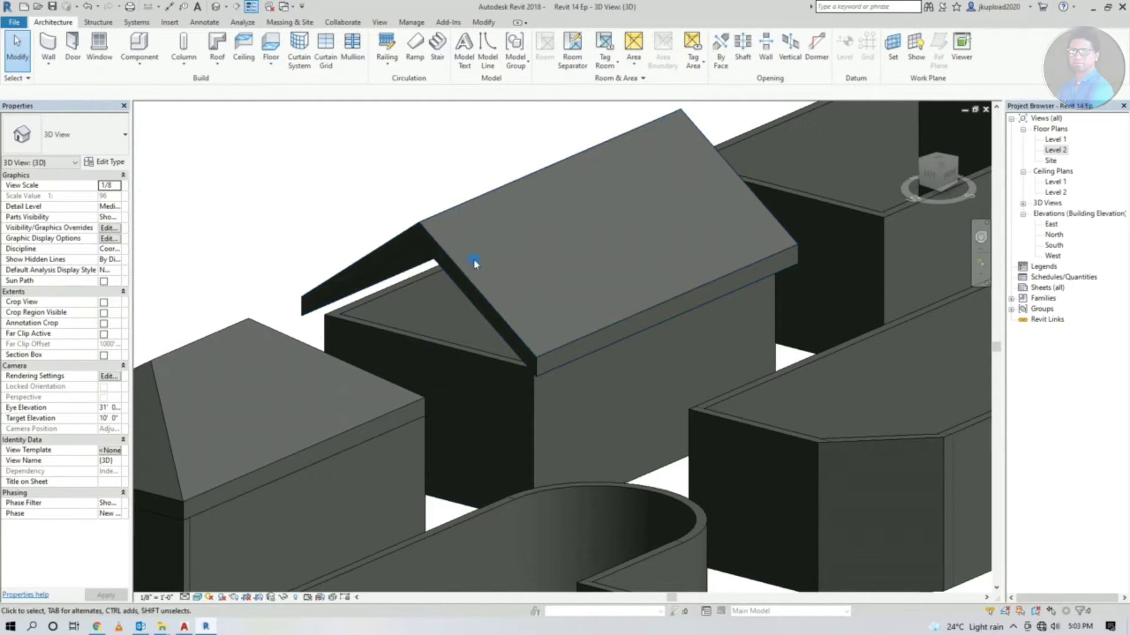
{"action": "scroll", "coordinate": [530, 353], "scroll_direction": "down", "scroll_amount": 3}
Step: Orbit, pan and zoom around the buildings to inspect the gable roof
{"action": "mouse_move", "coordinate": [574, 373]}
{"action": "middle_mouse_down", "text": "shift"}
{"action": "mouse_move", "coordinate": [343, 373]}
{"action": "mouse_move", "coordinate": [330, 386]}
{"action": "mouse_move", "coordinate": [455, 397]}
{"action": "middle_mouse_up", "text": "shift"}
{"action": "scroll", "coordinate": [455, 398], "scroll_direction": "down", "scroll_amount": 3}
{"action": "mouse_move", "coordinate": [691, 378]}
{"action": "middle_mouse_down", "text": "shift"}
{"action": "mouse_move", "coordinate": [512, 371]}
{"action": "mouse_move", "coordinate": [510, 332]}
{"action": "mouse_move", "coordinate": [595, 290]}
{"action": "mouse_move", "coordinate": [373, 262]}
{"action": "middle_mouse_up", "text": "shift"}
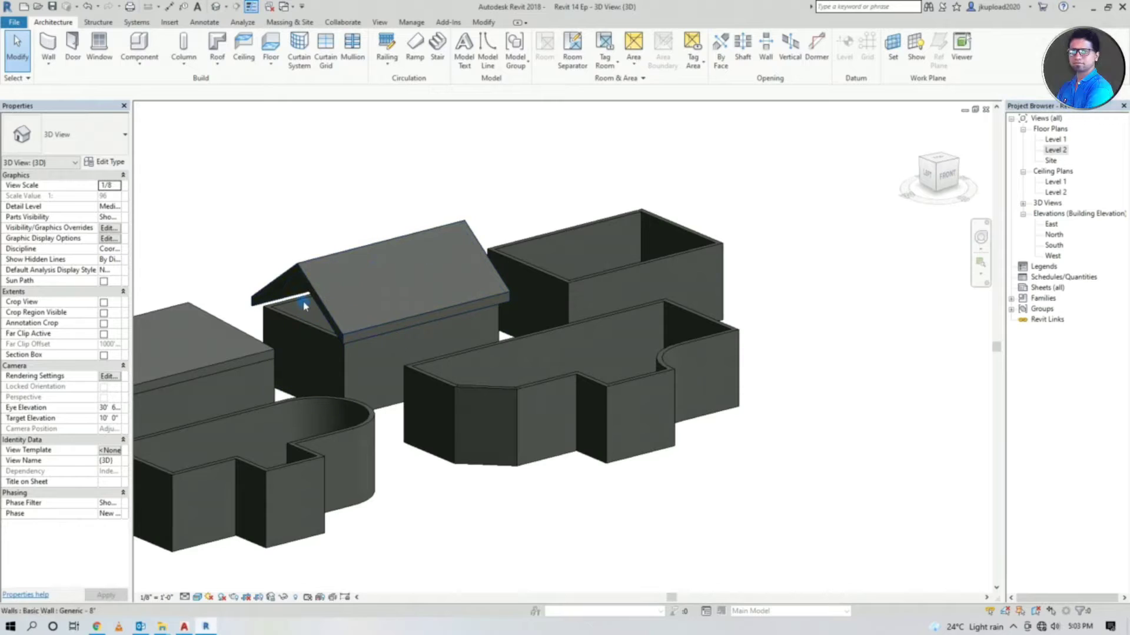
{"action": "scroll", "coordinate": [292, 281], "scroll_direction": "up", "scroll_amount": 3}
{"action": "middle_click_drag", "start_coordinate": [291, 281], "coordinate": [416, 337]}
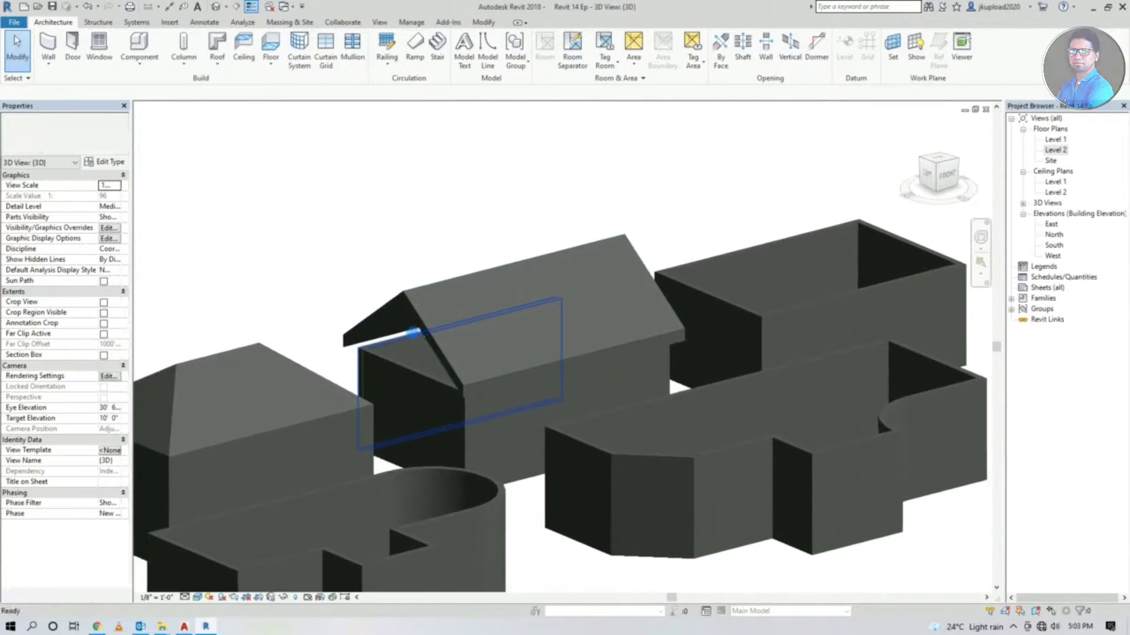
{"action": "scroll", "coordinate": [423, 330], "scroll_direction": "up", "scroll_amount": 2}
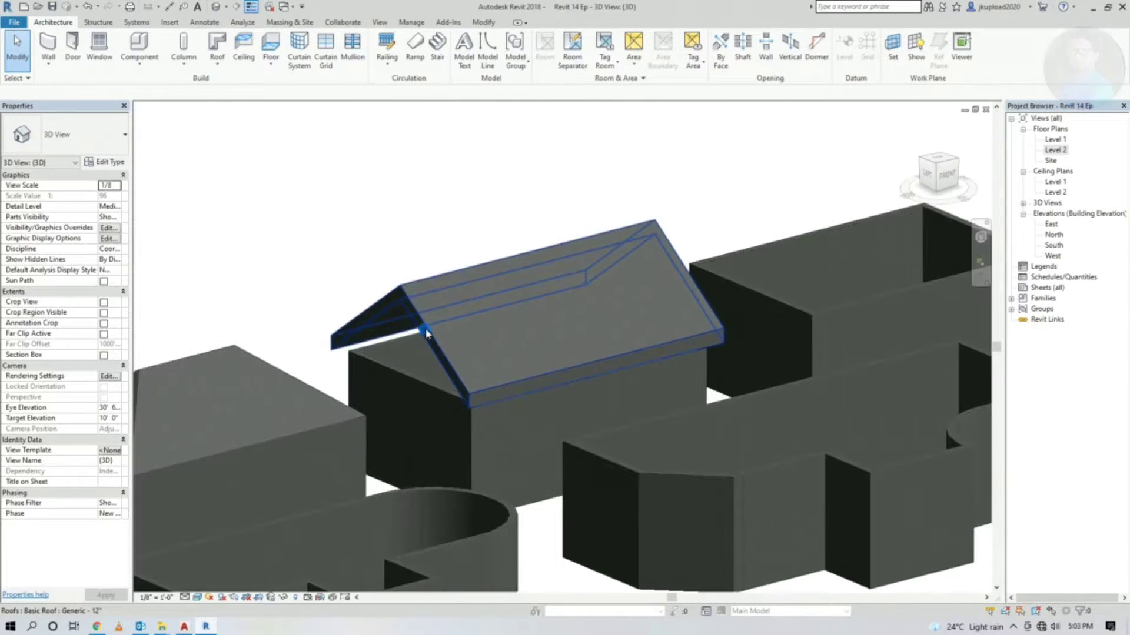
{"action": "mouse_move", "coordinate": [446, 343]}
{"action": "middle_mouse_down", "text": "shift"}
{"action": "mouse_move", "coordinate": [454, 357]}
{"action": "mouse_move", "coordinate": [457, 284]}
{"action": "middle_mouse_up", "text": "shift"}
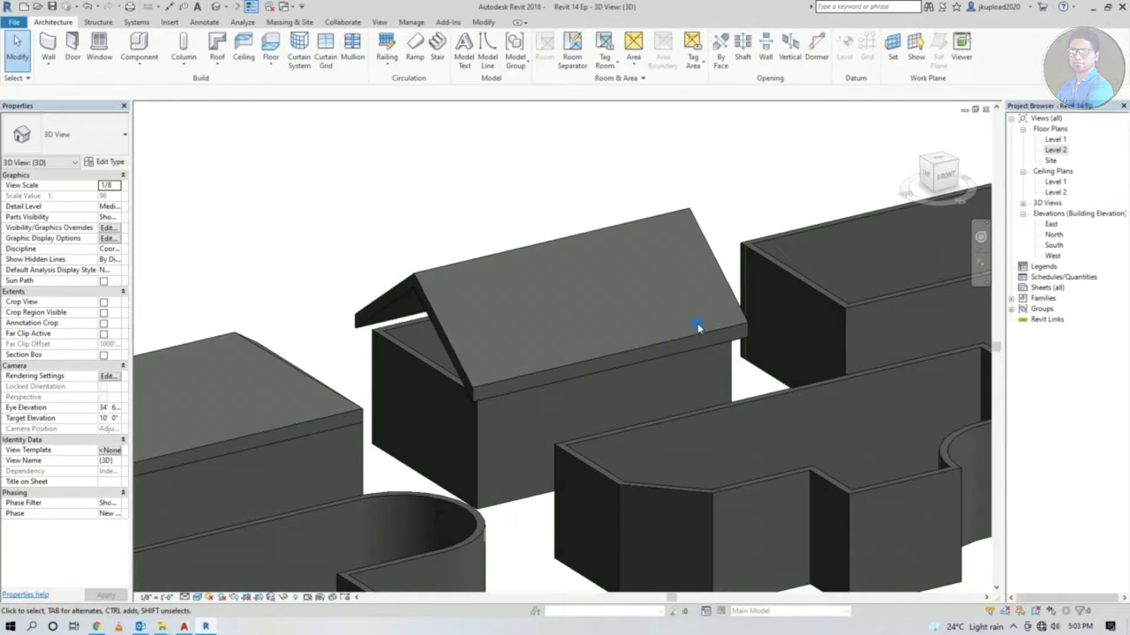
{"action": "scroll", "coordinate": [709, 328], "scroll_direction": "down", "scroll_amount": 2}
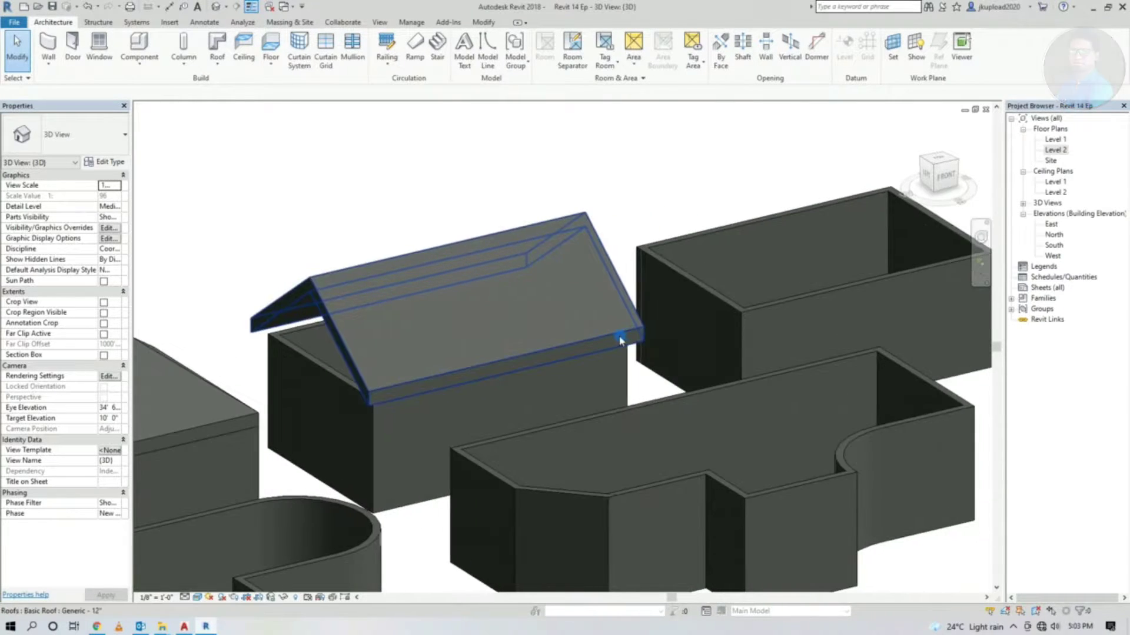
{"action": "middle_click_drag", "start_coordinate": [666, 354], "coordinate": [740, 422], "text": "shift"}
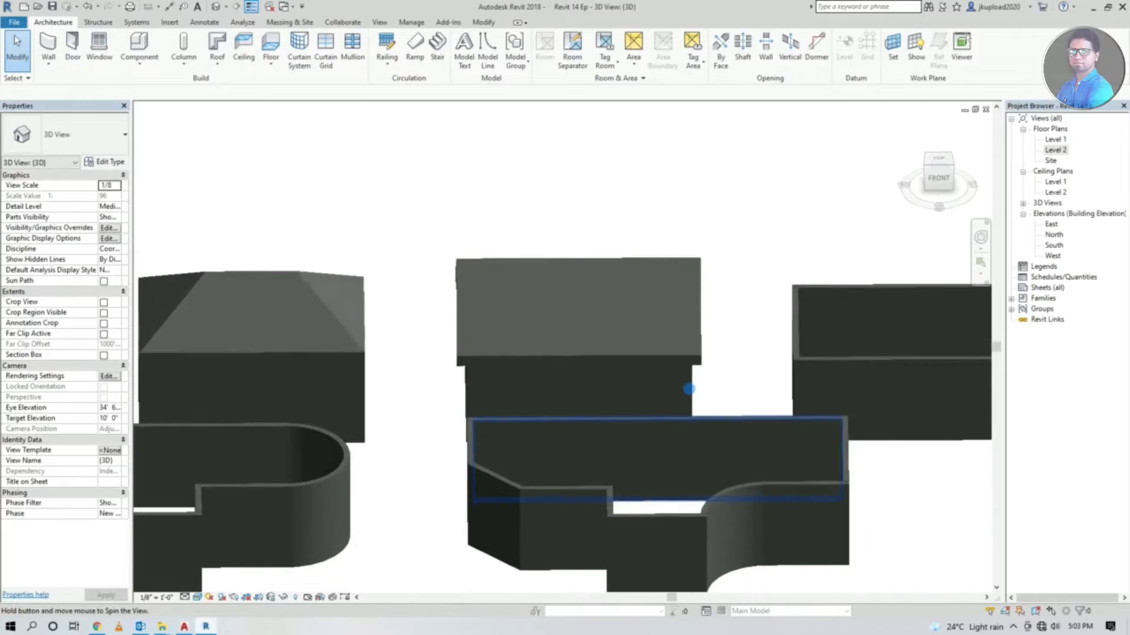
{"action": "mouse_move", "coordinate": [937, 175]}
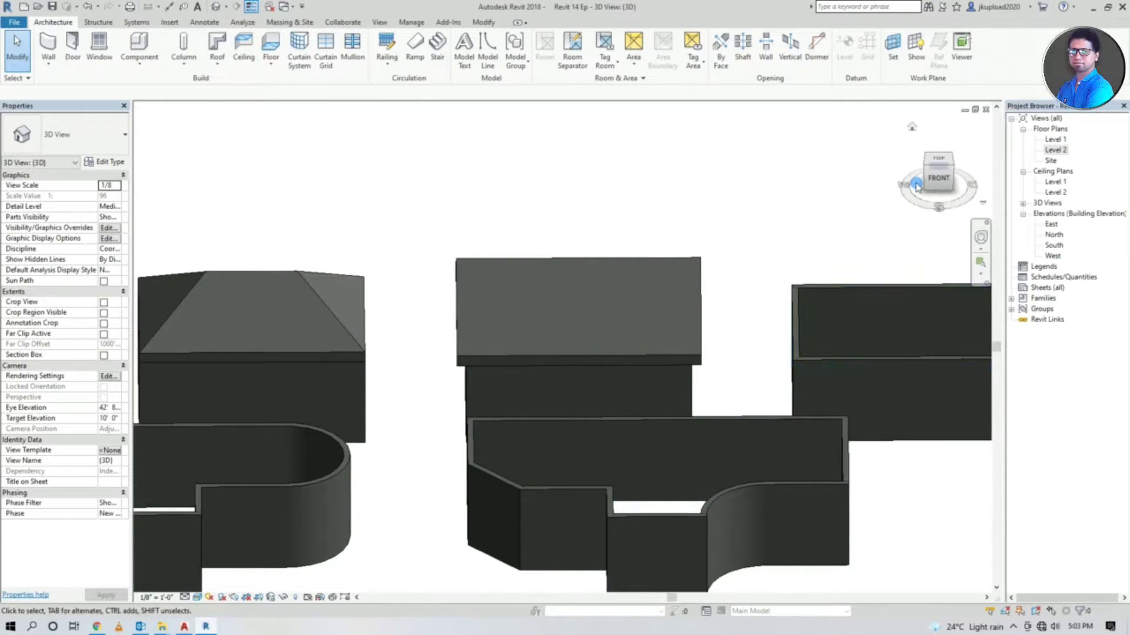
Step: On Level 2, start a footprint roof using Line boundaries, 1' offset, Defines slope off
{"action": "double_click", "coordinate": [1053, 150]}
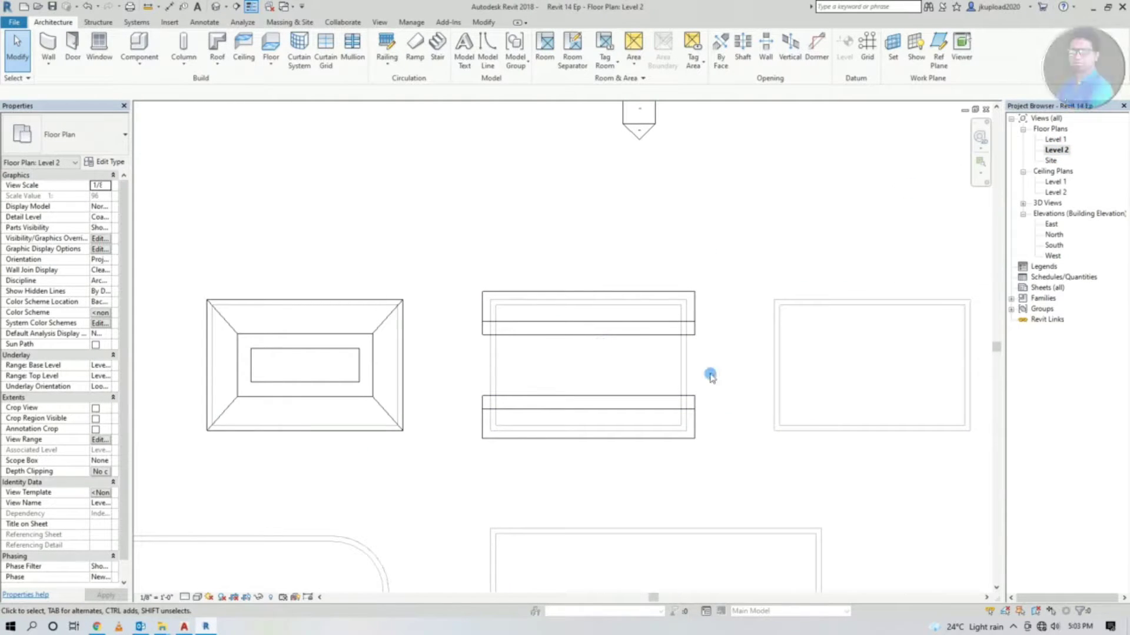
{"action": "middle_click_drag", "start_coordinate": [711, 376], "coordinate": [510, 377]}
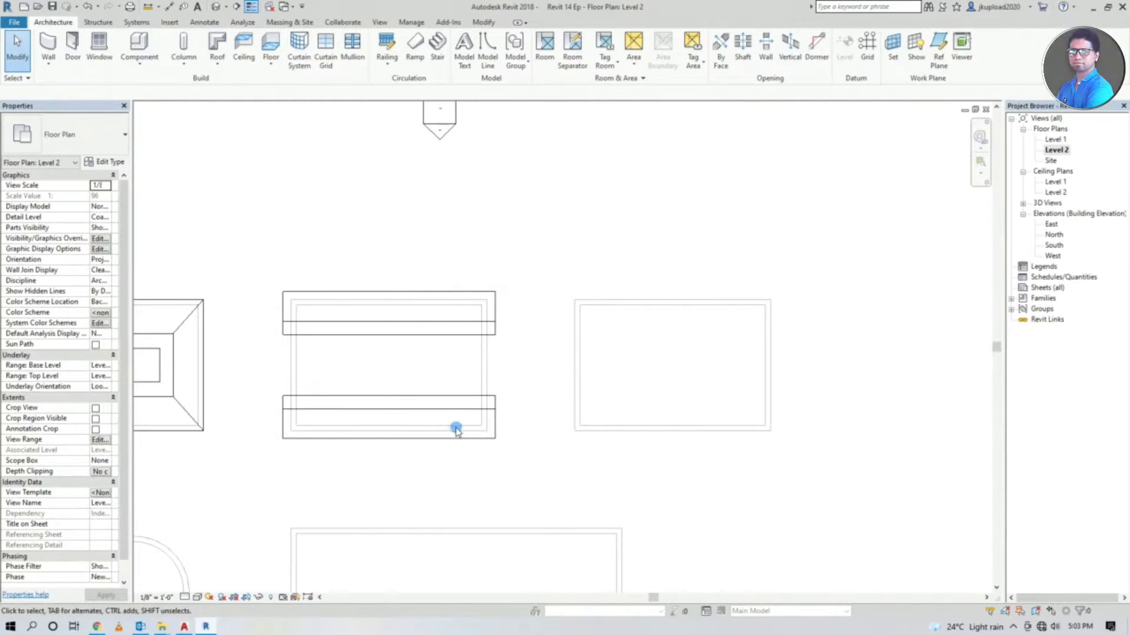
{"action": "left_click", "coordinate": [224, 50]}
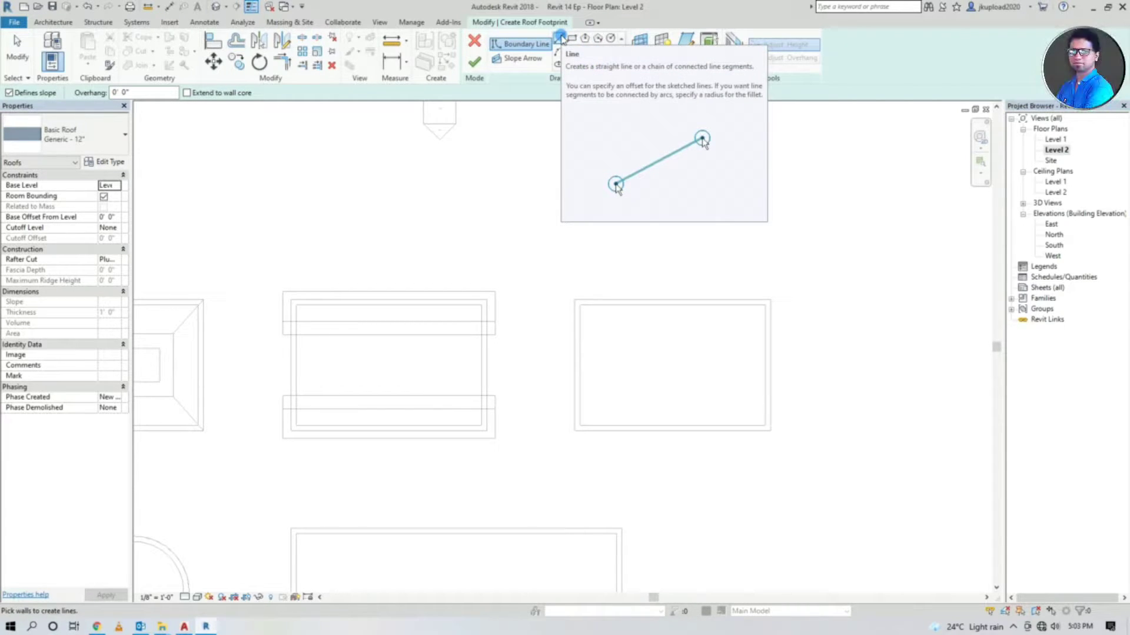
{"action": "left_click", "coordinate": [559, 39]}
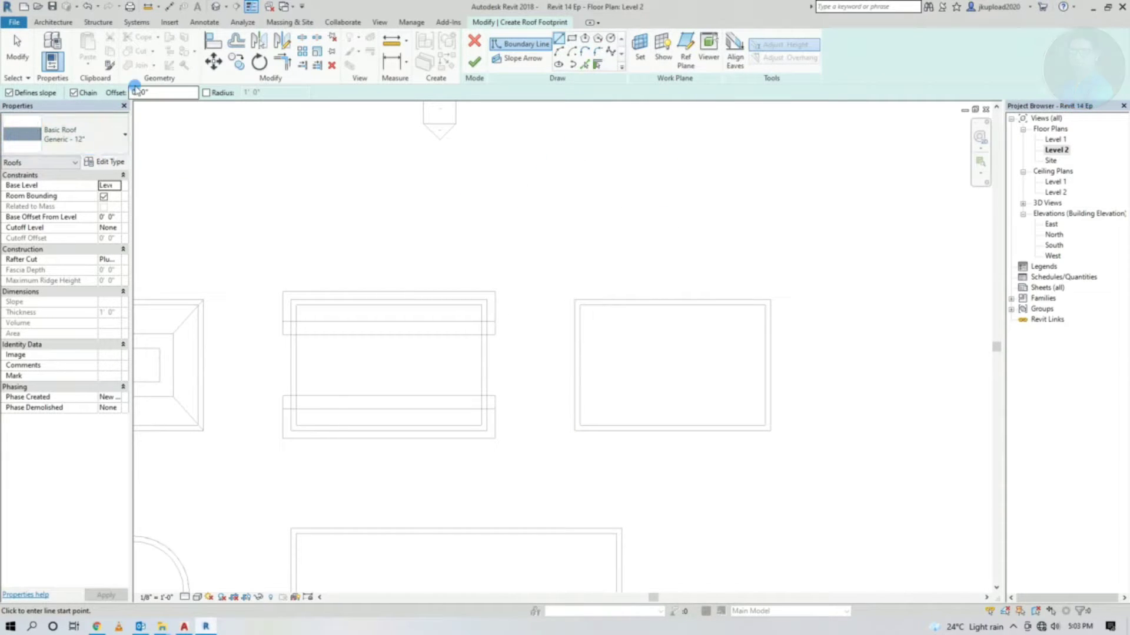
{"action": "type", "text": "1"}
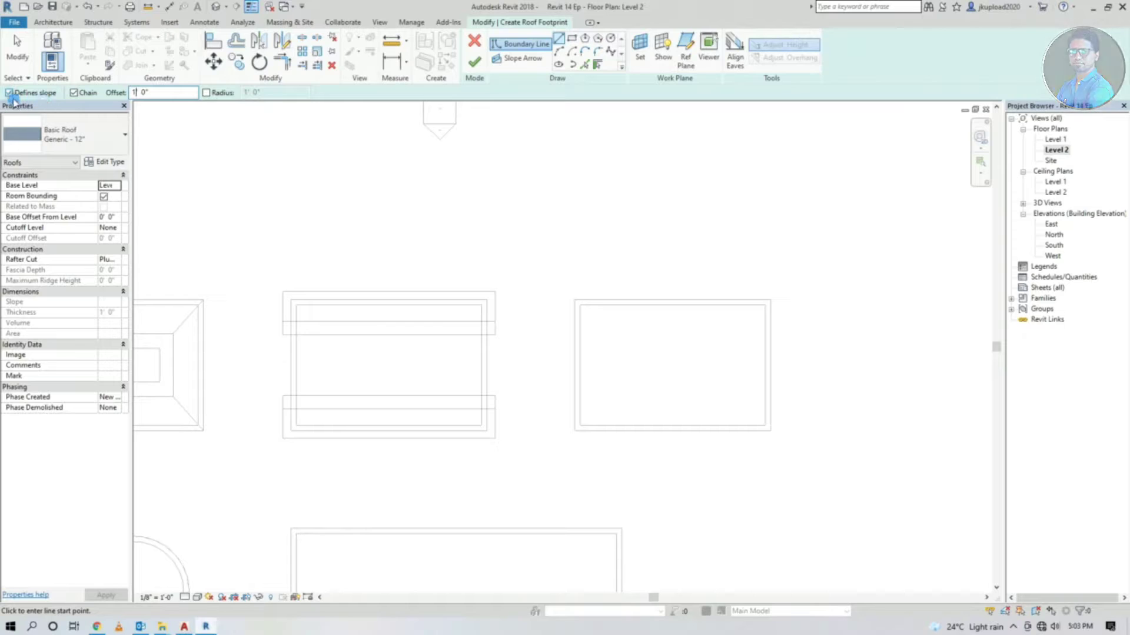
{"action": "left_click", "coordinate": [10, 93]}
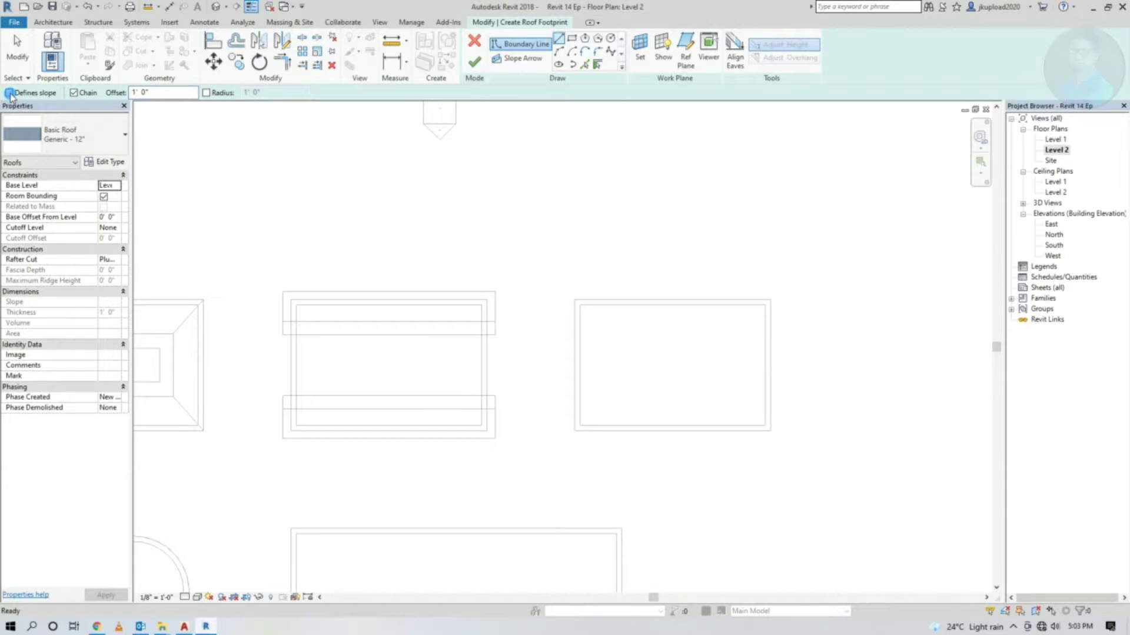
Step: Draw a closed four-line footprint around the right enclosure's corners
{"action": "left_click", "coordinate": [574, 299]}
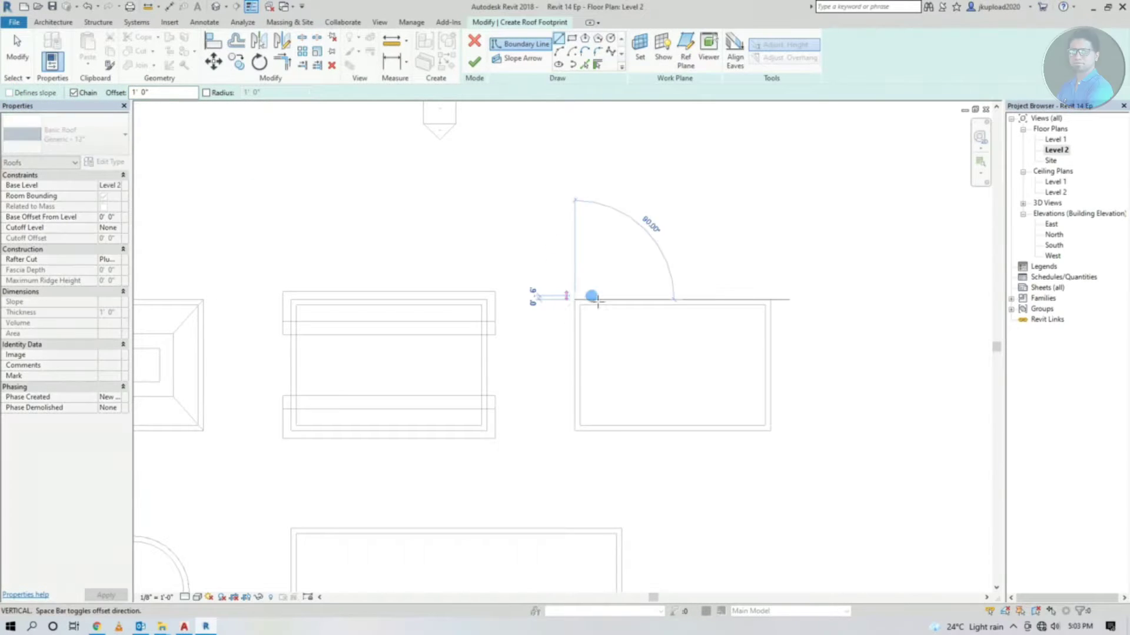
{"action": "left_click", "coordinate": [770, 301]}
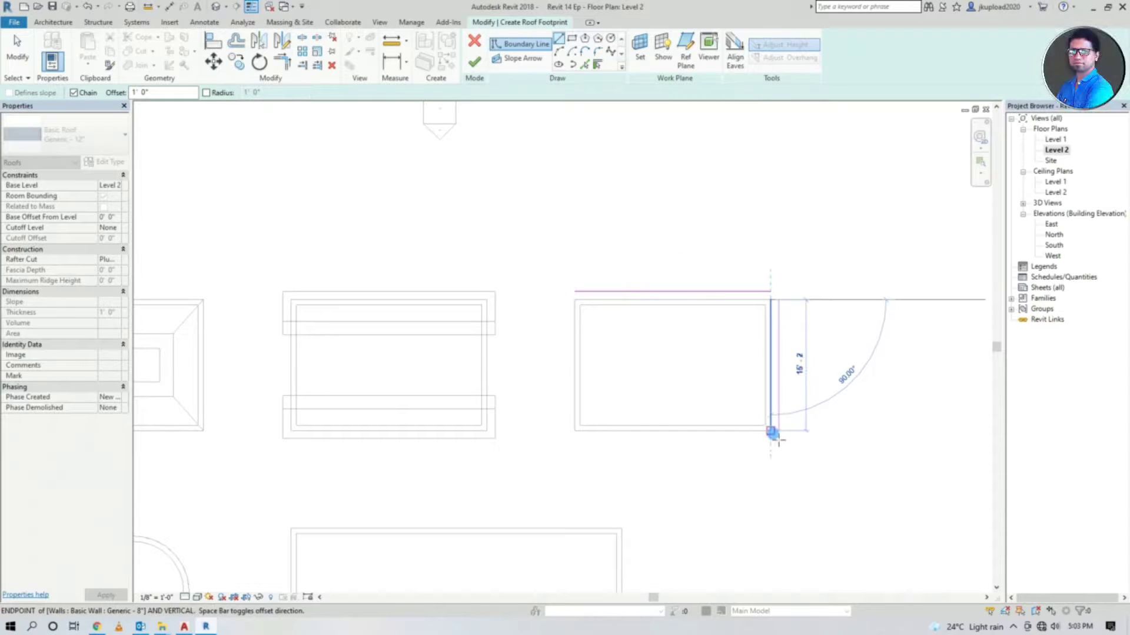
{"action": "left_click", "coordinate": [770, 432]}
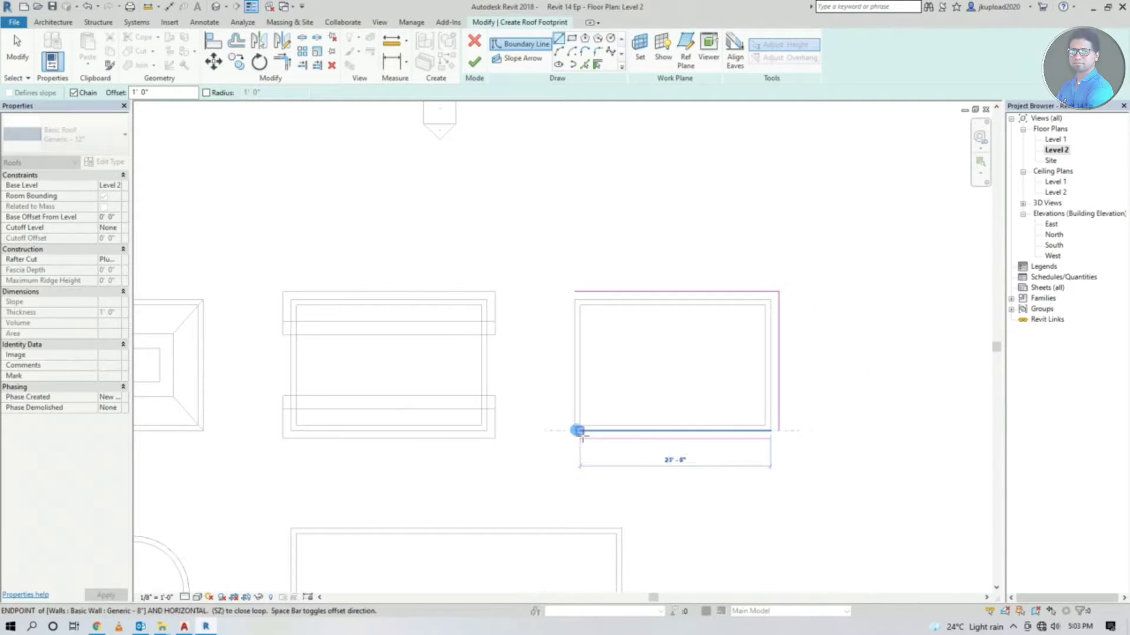
{"action": "left_click", "coordinate": [575, 430]}
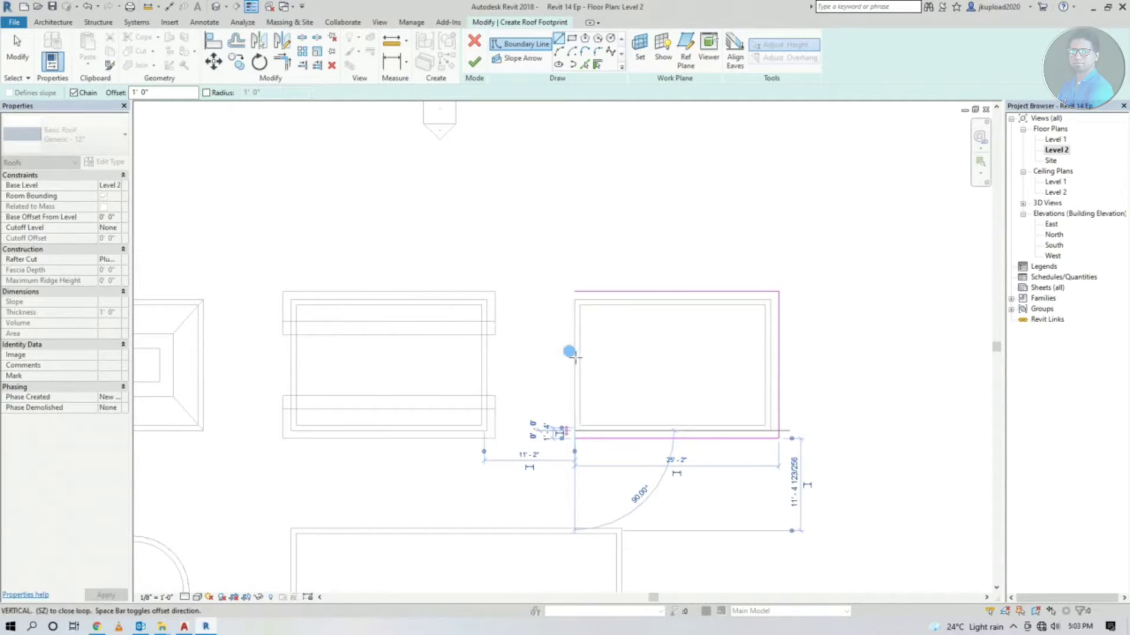
{"action": "left_click", "coordinate": [576, 301]}
{"action": "scroll", "coordinate": [671, 312], "scroll_direction": "up", "scroll_amount": 1}
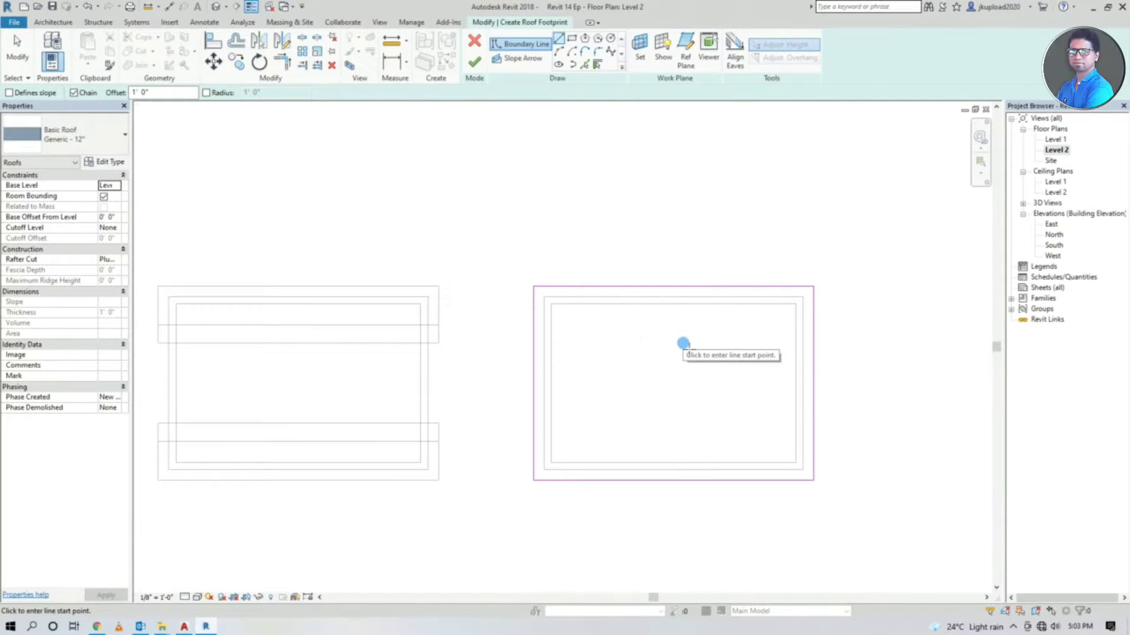
{"action": "key", "text": "Escape"}
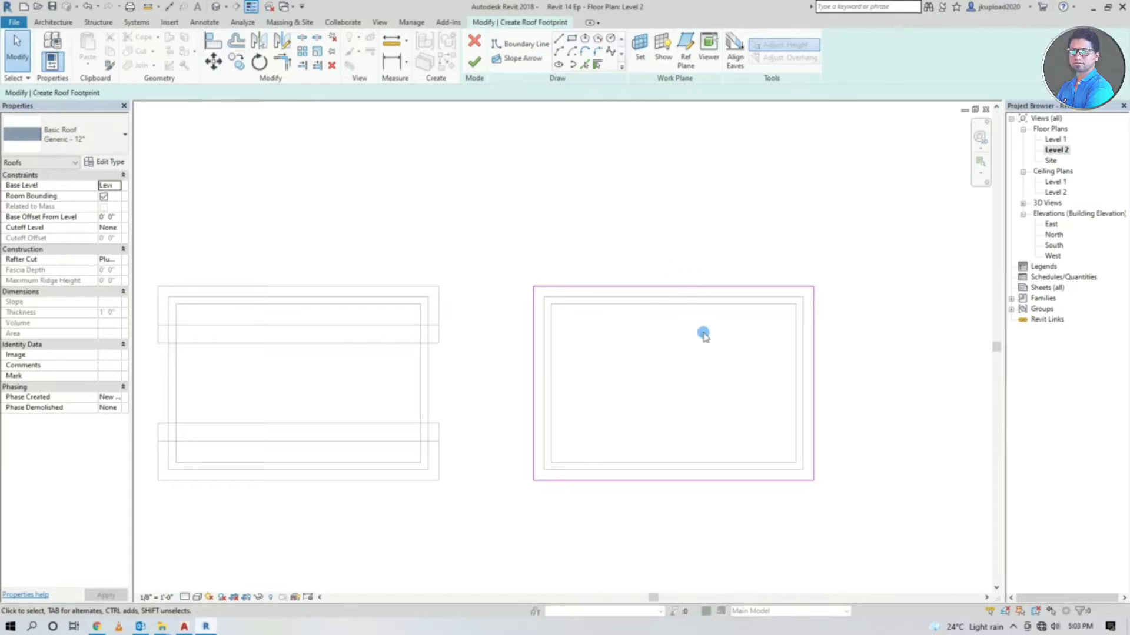
{"action": "scroll", "coordinate": [704, 330], "scroll_direction": "up", "scroll_amount": 2}
{"action": "middle_click_drag", "start_coordinate": [623, 361], "coordinate": [573, 347]}
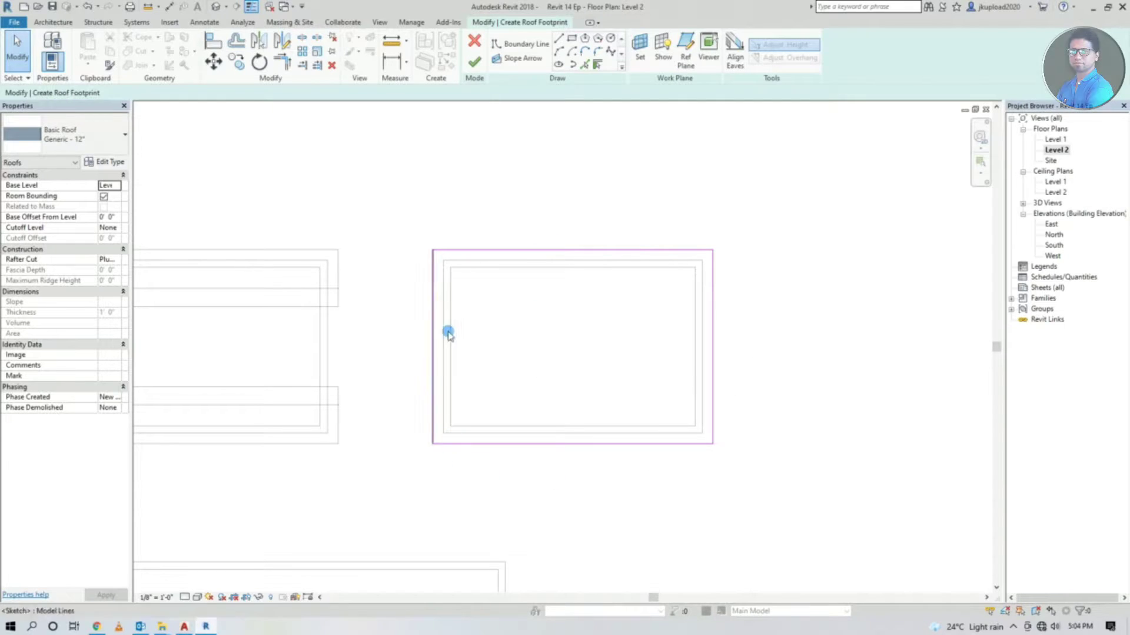
Step: Finish the flat Basic Roof - Generic - 12" and view it in 3D beside the others
{"action": "left_click", "coordinate": [484, 72]}
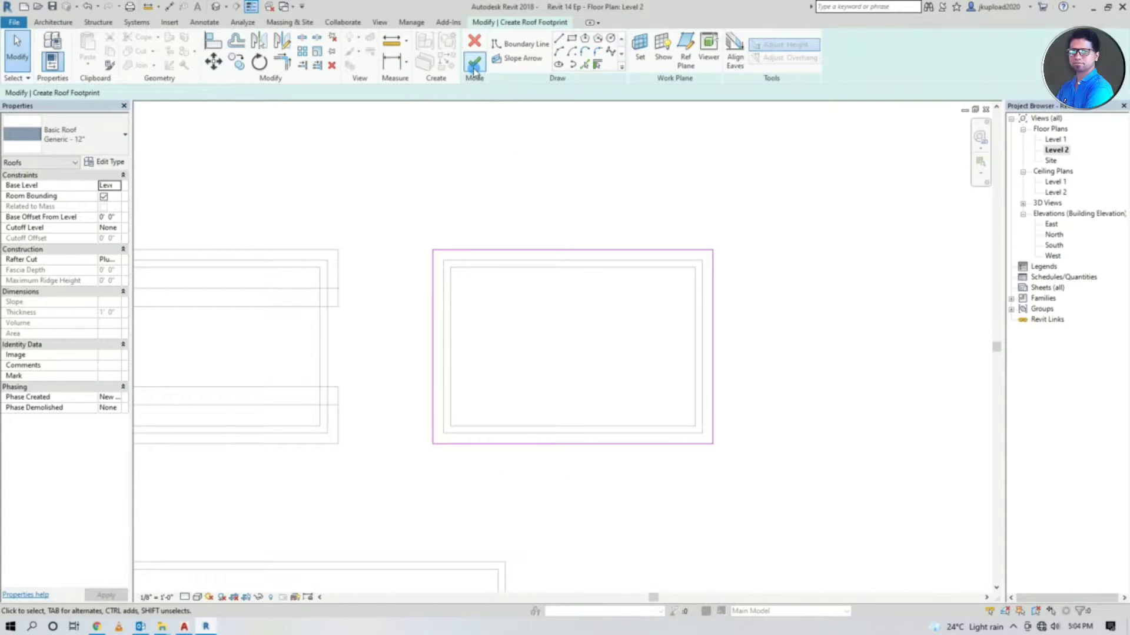
{"action": "left_click", "coordinate": [759, 213]}
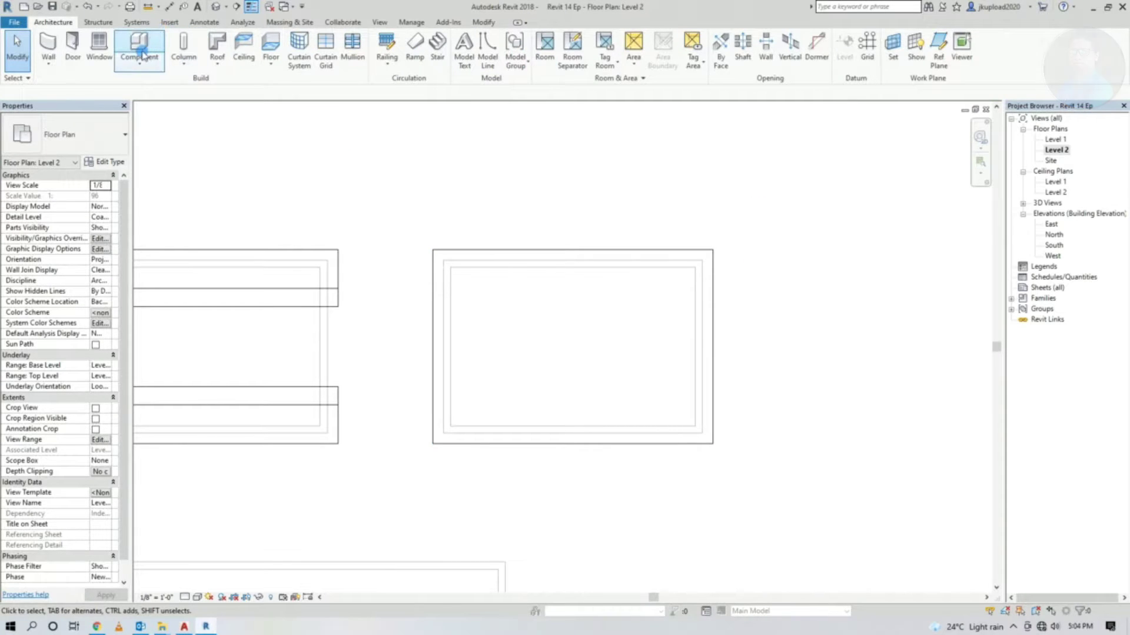
{"action": "left_click", "coordinate": [215, 6]}
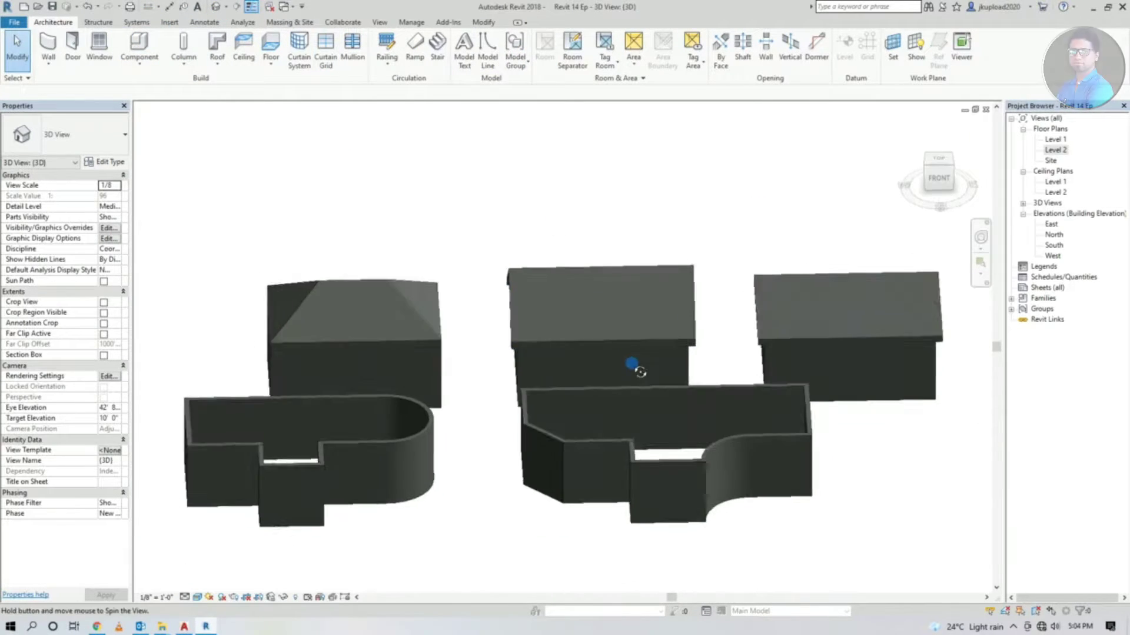
{"action": "mouse_move", "coordinate": [570, 295]}
{"action": "middle_mouse_down", "text": "shift"}
{"action": "mouse_move", "coordinate": [468, 235]}
{"action": "mouse_move", "coordinate": [500, 336]}
{"action": "middle_mouse_up", "text": "shift"}
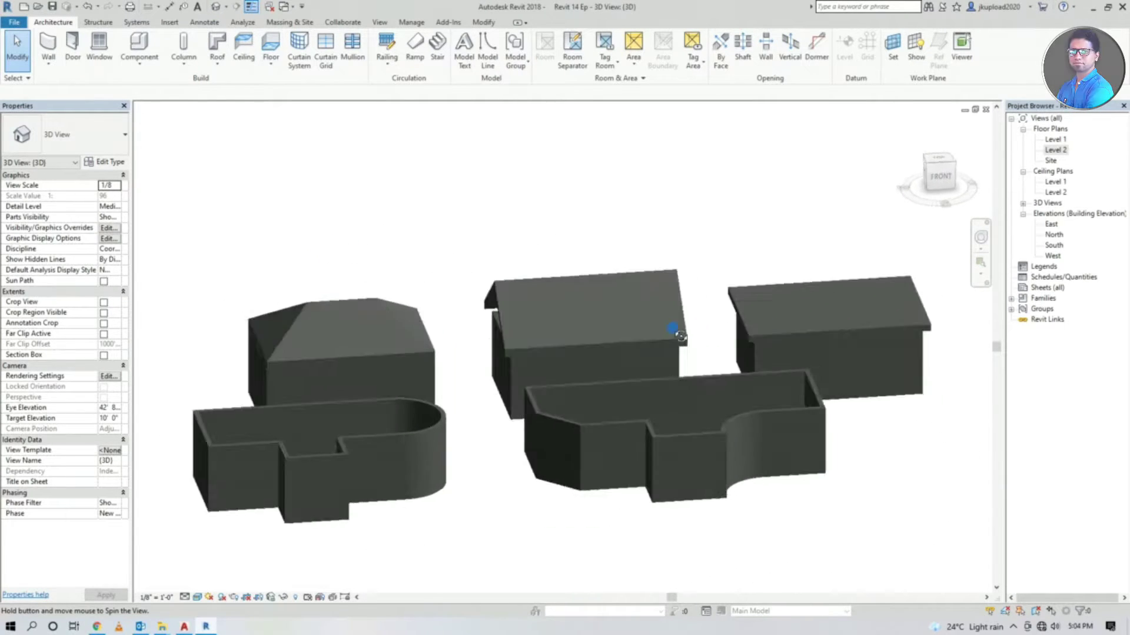
{"action": "mouse_move", "coordinate": [501, 336]}
{"action": "middle_mouse_down", "text": "shift"}
{"action": "mouse_move", "coordinate": [672, 338]}
{"action": "mouse_move", "coordinate": [519, 330]}
{"action": "middle_mouse_up", "text": "shift"}
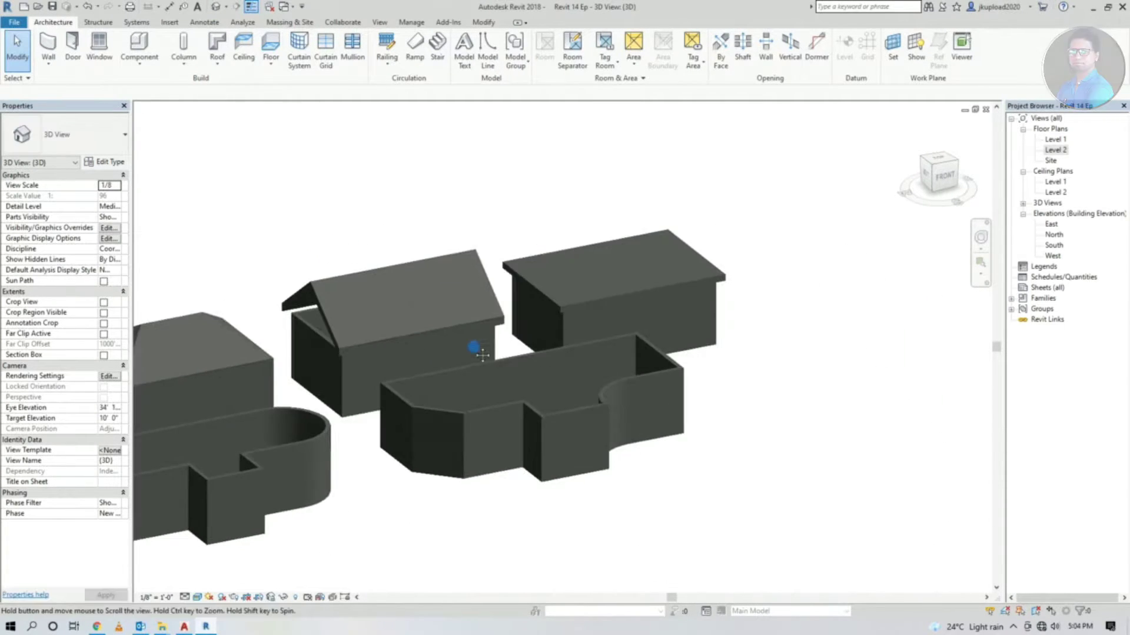
{"action": "left_click", "coordinate": [609, 273]}
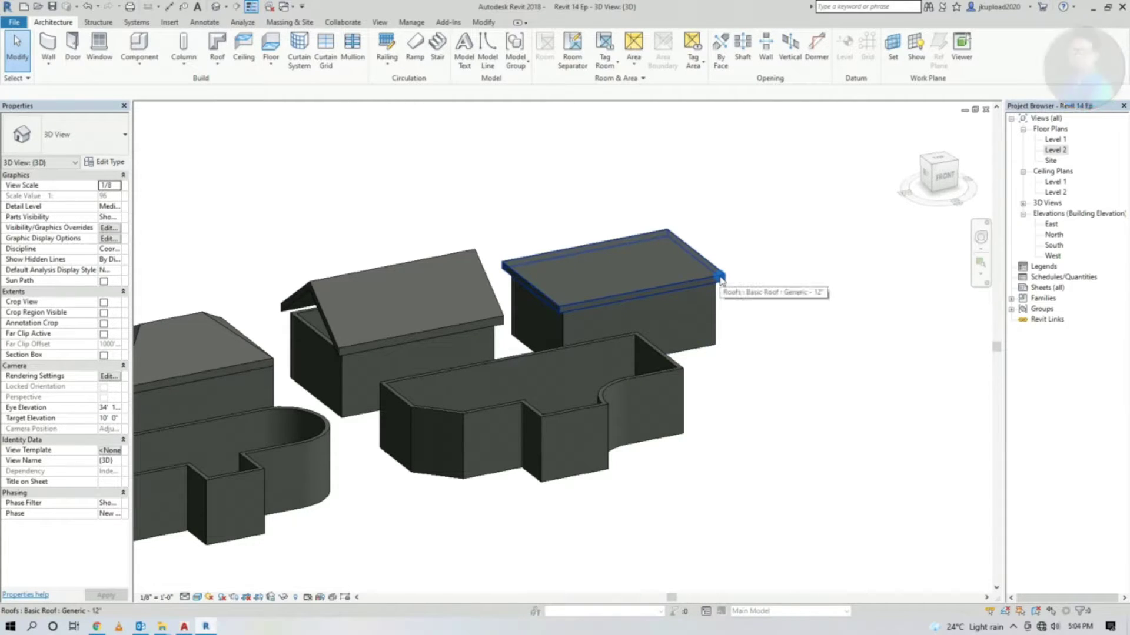
Step: Open the upper-right enclosure's flat roof footprint for editing on the Level 2 plan
{"action": "left_click", "coordinate": [720, 277]}
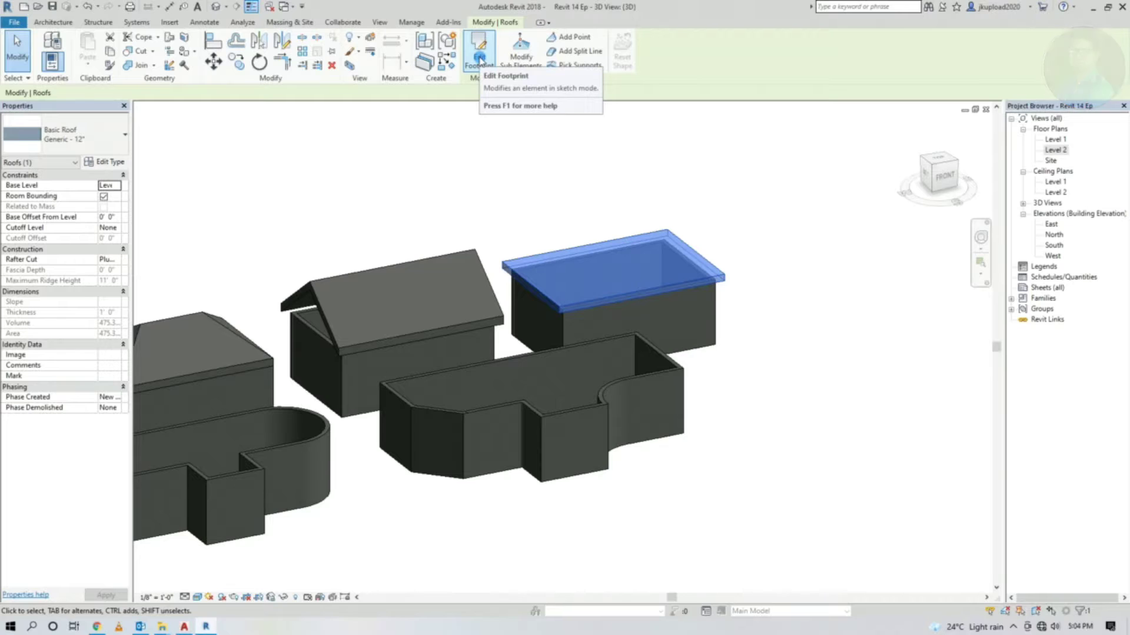
{"action": "left_click", "coordinate": [480, 59]}
{"action": "scroll", "coordinate": [542, 310], "scroll_direction": "up", "scroll_amount": 2}
{"action": "scroll", "coordinate": [528, 292], "scroll_direction": "up", "scroll_amount": 2}
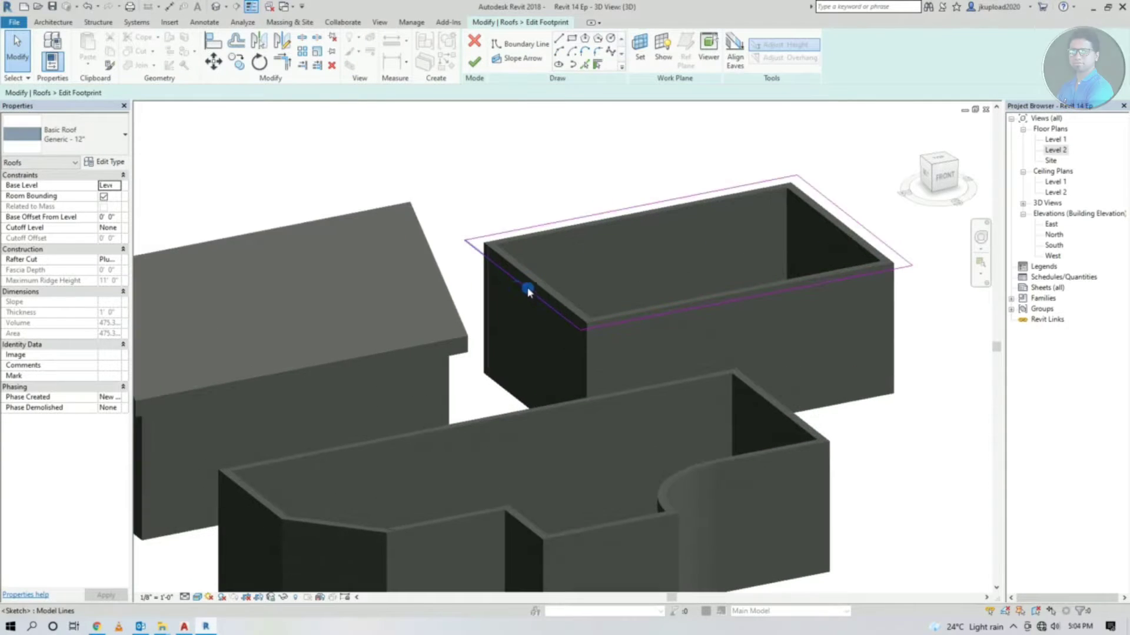
{"action": "mouse_move", "coordinate": [890, 302]}
{"action": "middle_mouse_down", "text": "shift"}
{"action": "mouse_move", "coordinate": [817, 378]}
{"action": "mouse_move", "coordinate": [764, 411]}
{"action": "mouse_move", "coordinate": [814, 425]}
{"action": "mouse_move", "coordinate": [821, 395]}
{"action": "mouse_move", "coordinate": [687, 386]}
{"action": "middle_mouse_up", "text": "shift"}
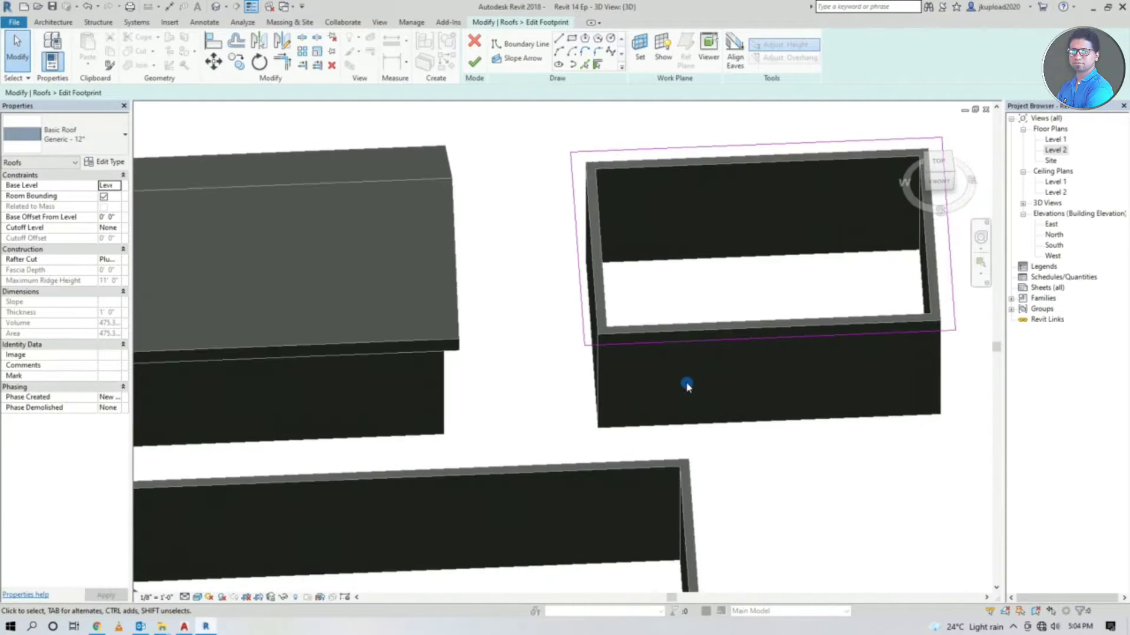
{"action": "middle_click_drag", "start_coordinate": [611, 200], "coordinate": [528, 205]}
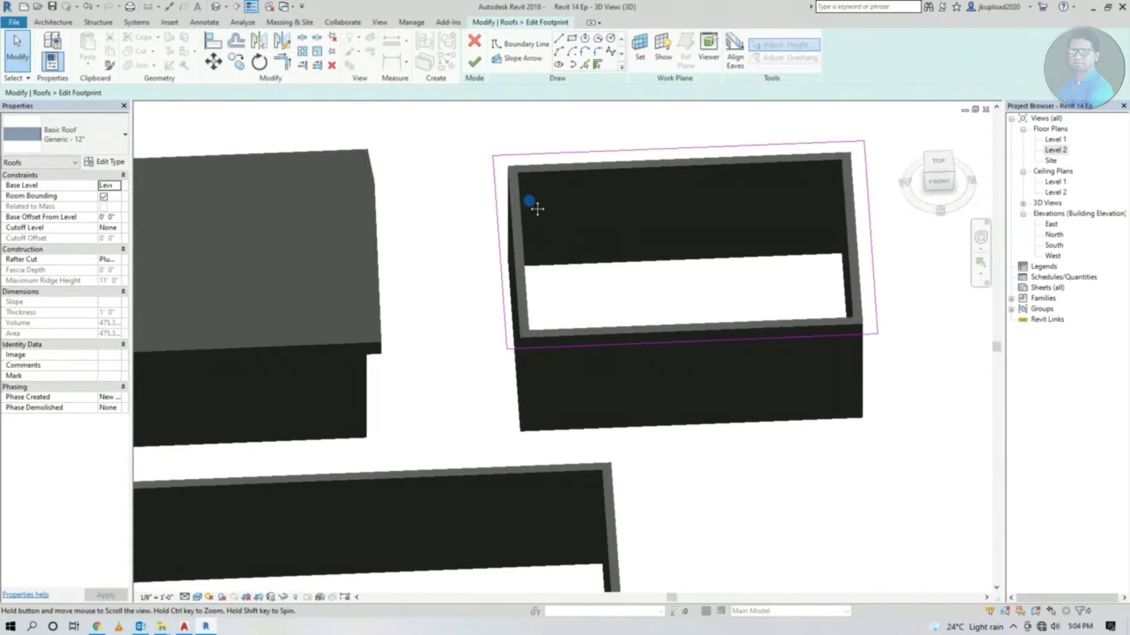
{"action": "double_click", "coordinate": [1055, 149]}
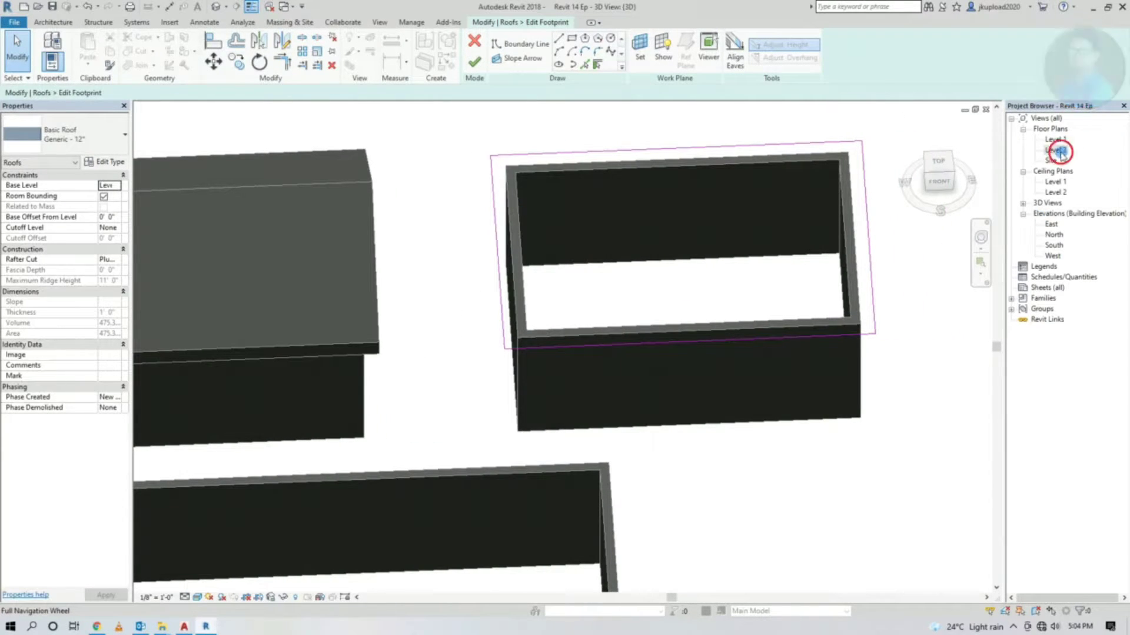
Step: Make the footprint's left and right edges define a 9"/12" slope to form a gable
{"action": "scroll", "coordinate": [486, 326], "scroll_direction": "up", "scroll_amount": 2}
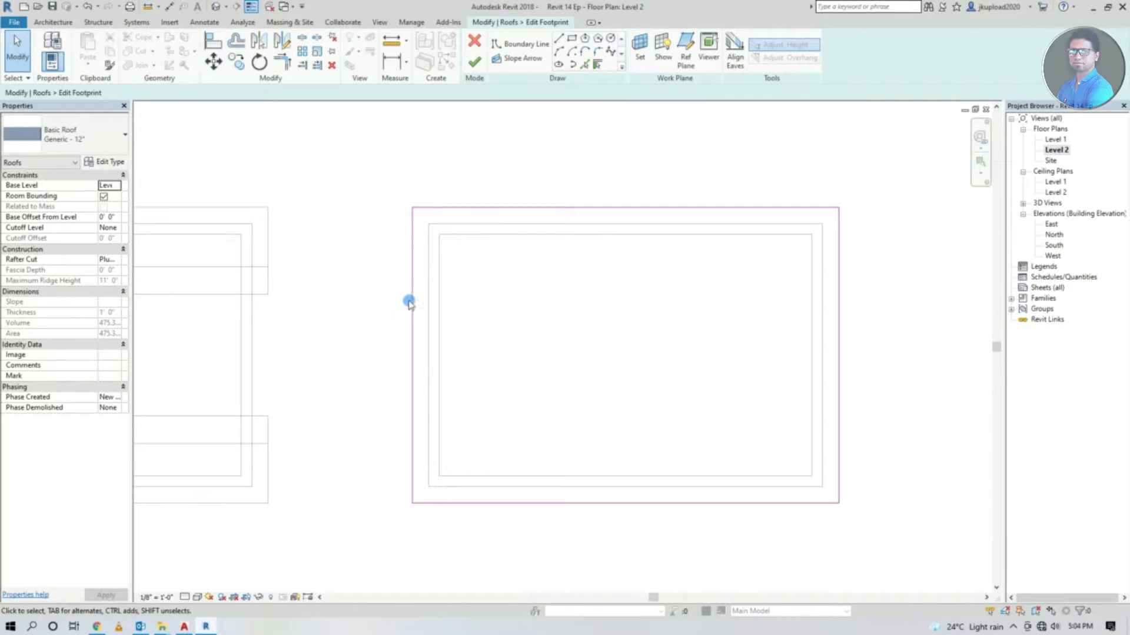
{"action": "scroll", "coordinate": [833, 308], "scroll_direction": "down", "scroll_amount": 2}
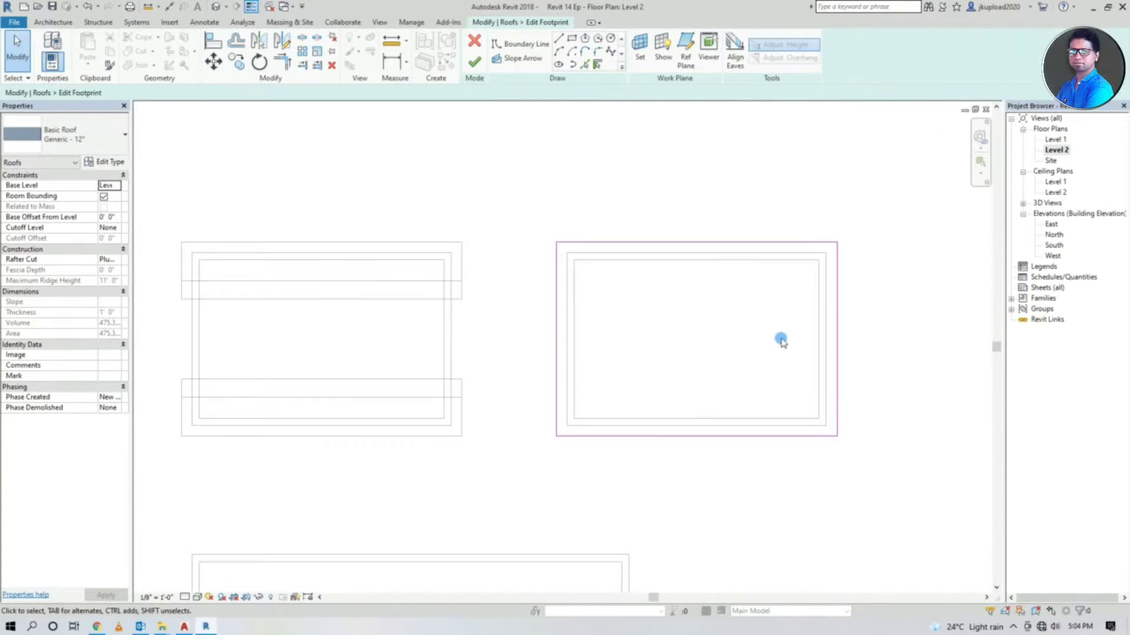
{"action": "left_click", "coordinate": [556, 318]}
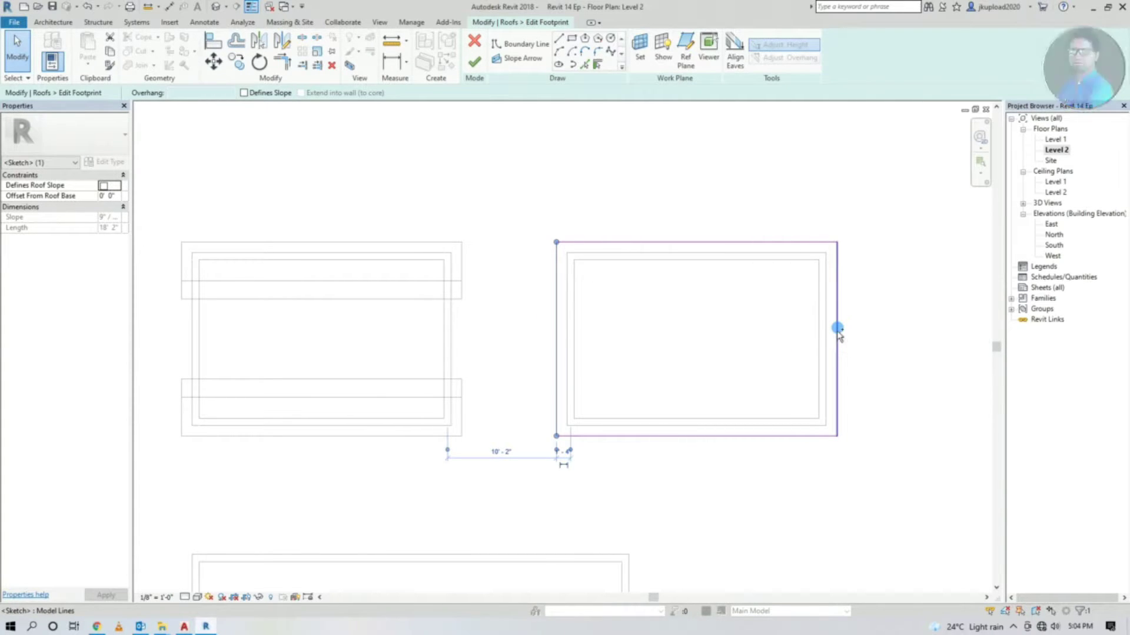
{"action": "left_click", "coordinate": [838, 330], "text": "ctrl"}
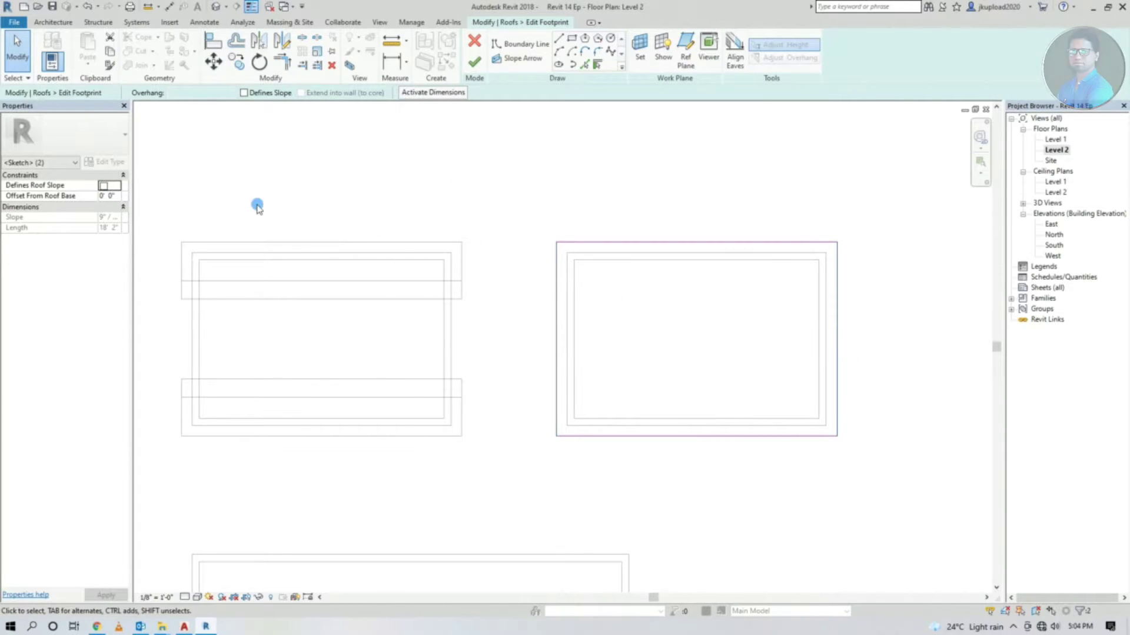
{"action": "left_click", "coordinate": [105, 185]}
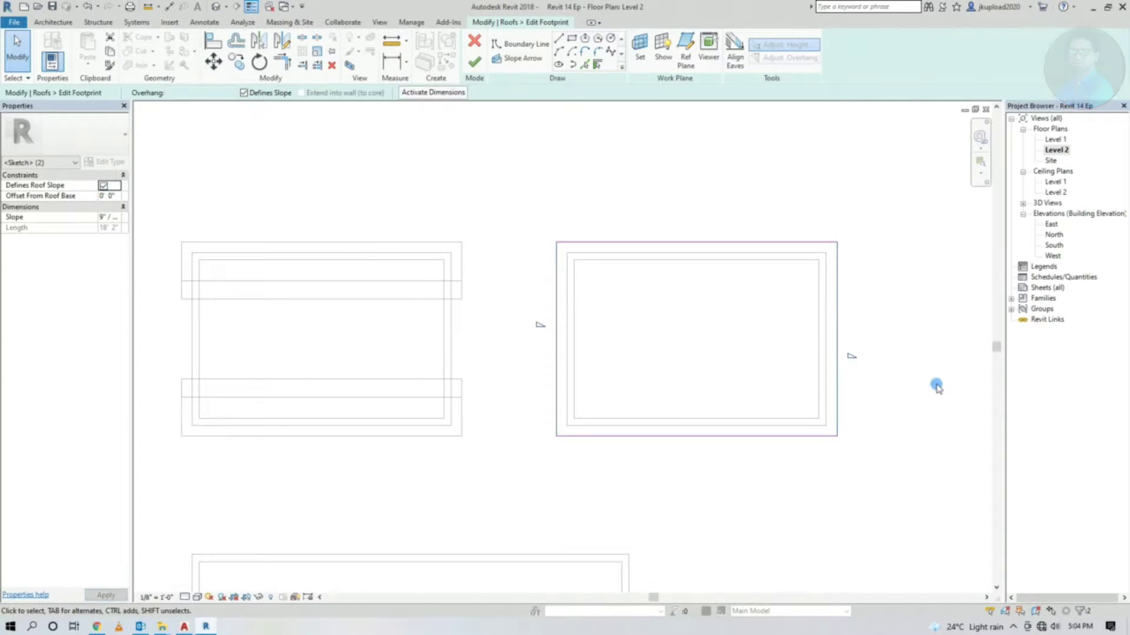
{"action": "left_click", "coordinate": [815, 469]}
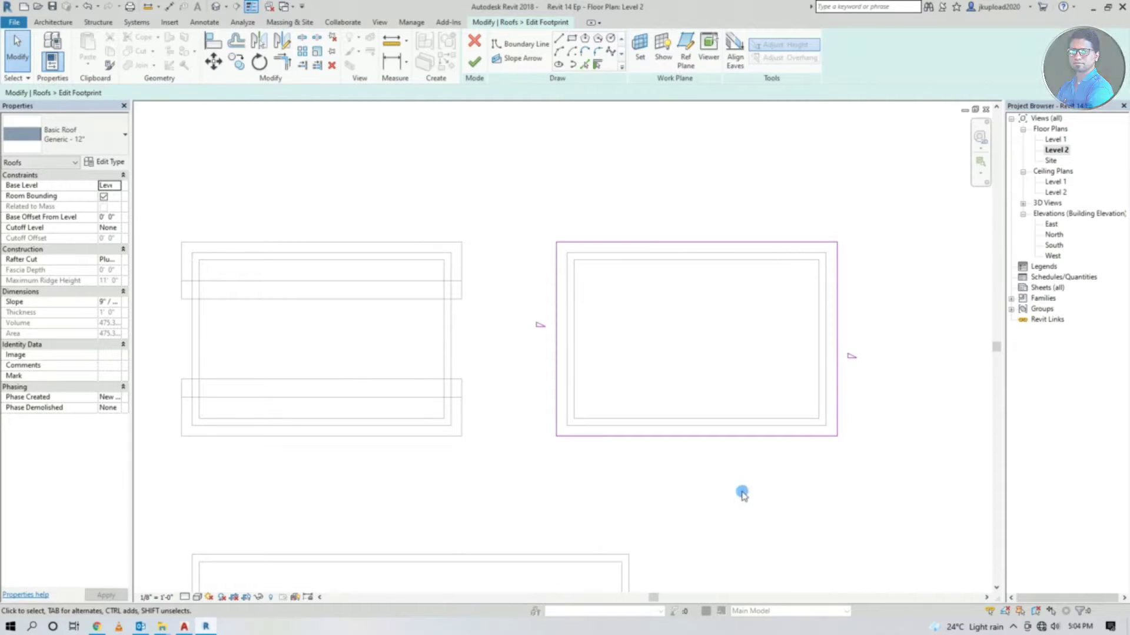
{"action": "left_click", "coordinate": [464, 63]}
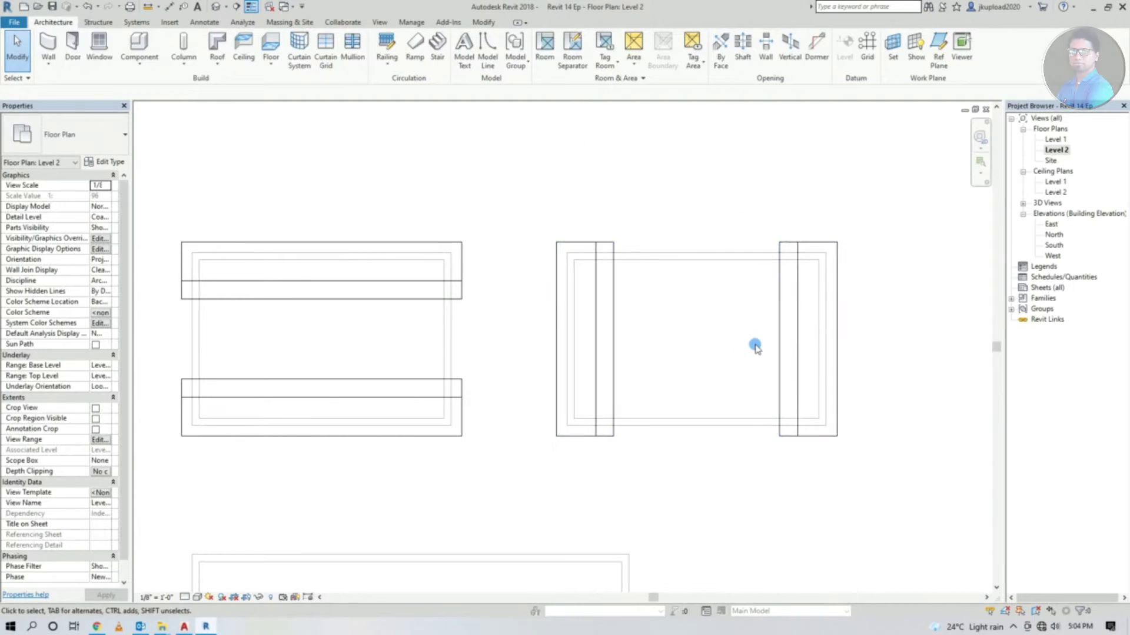
Step: Inspect the new gable roof and the other roofed enclosures from several angles in 3D
{"action": "left_click", "coordinate": [216, 7]}
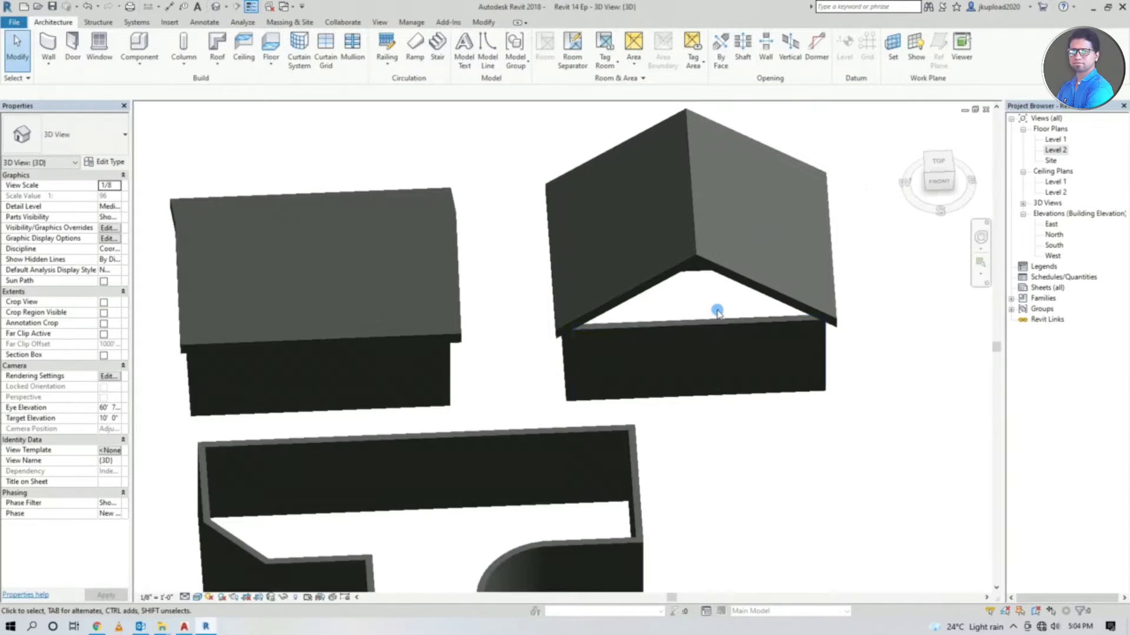
{"action": "mouse_move", "coordinate": [717, 312]}
{"action": "middle_mouse_down", "text": "shift"}
{"action": "mouse_move", "coordinate": [598, 340]}
{"action": "mouse_move", "coordinate": [613, 232]}
{"action": "mouse_move", "coordinate": [570, 194]}
{"action": "mouse_move", "coordinate": [600, 168]}
{"action": "mouse_move", "coordinate": [680, 194]}
{"action": "mouse_move", "coordinate": [693, 184]}
{"action": "mouse_move", "coordinate": [539, 165]}
{"action": "mouse_move", "coordinate": [600, 220]}
{"action": "mouse_move", "coordinate": [802, 262]}
{"action": "middle_mouse_up", "text": "shift"}
{"action": "scroll", "coordinate": [606, 394], "scroll_direction": "down", "scroll_amount": 3}
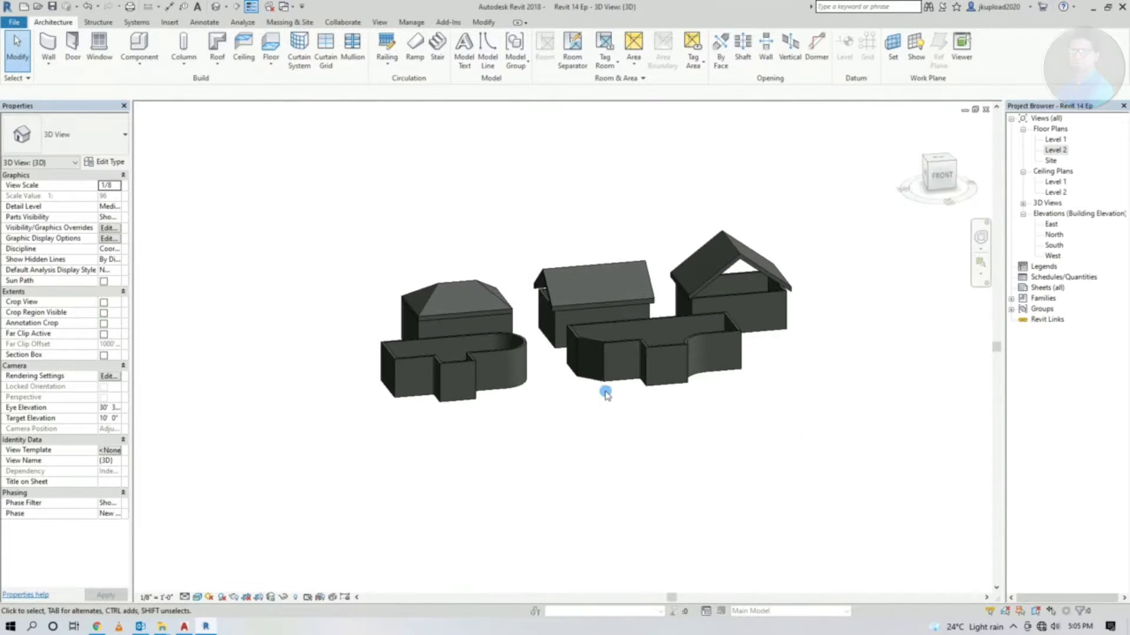
{"action": "scroll", "coordinate": [683, 259], "scroll_direction": "up", "scroll_amount": 2}
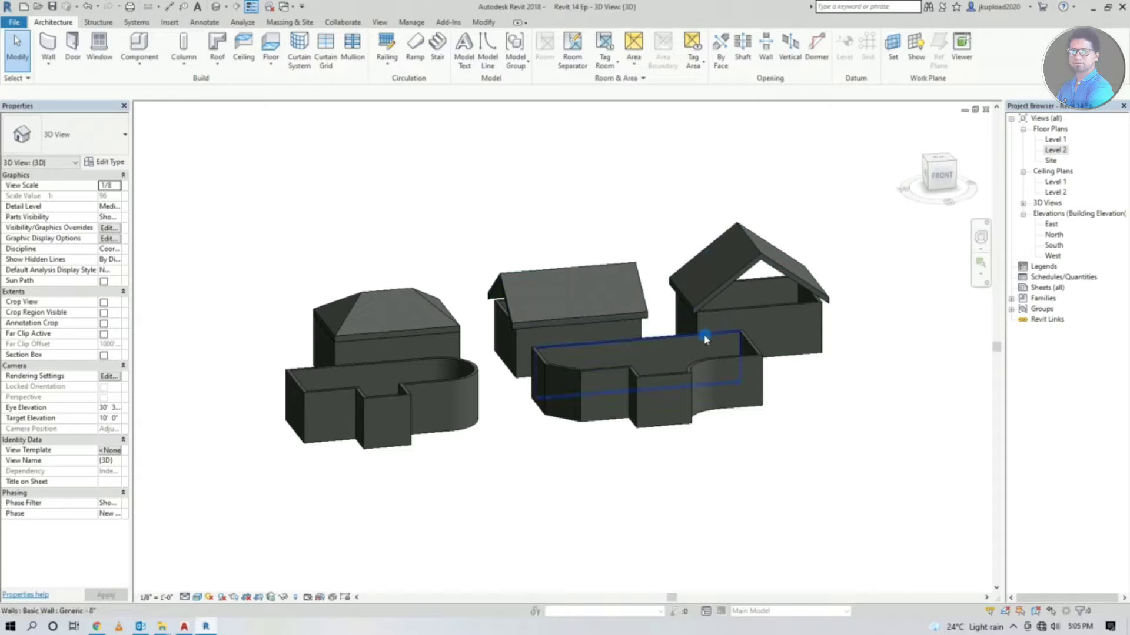
{"action": "middle_click_drag", "start_coordinate": [543, 428], "coordinate": [587, 446]}
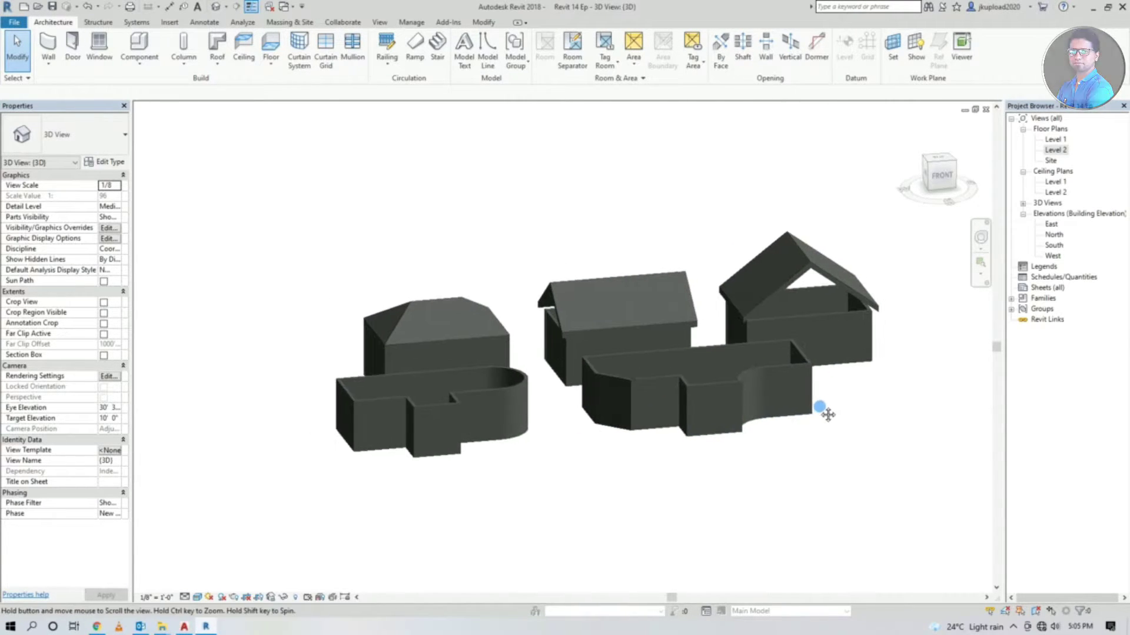
{"action": "scroll", "coordinate": [818, 288], "scroll_direction": "up", "scroll_amount": 2}
{"action": "left_click", "coordinate": [806, 283]}
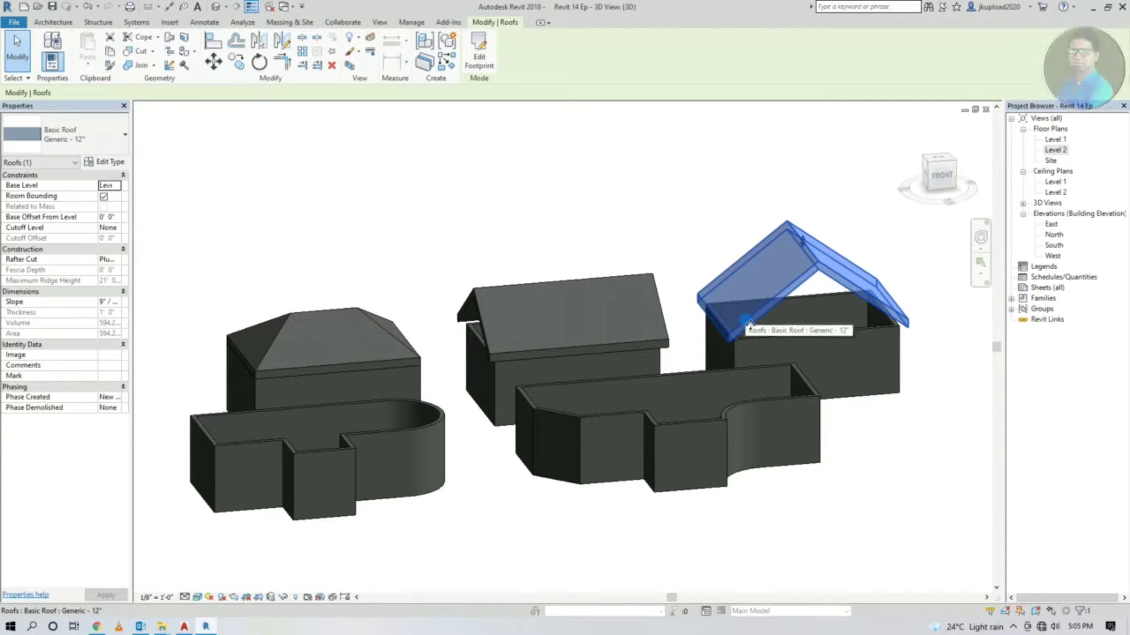
{"action": "left_click", "coordinate": [888, 433]}
{"action": "mouse_move", "coordinate": [888, 434]}
{"action": "middle_mouse_down", "text": "shift"}
{"action": "mouse_move", "coordinate": [676, 484]}
{"action": "mouse_move", "coordinate": [616, 416]}
{"action": "mouse_move", "coordinate": [523, 447]}
{"action": "mouse_move", "coordinate": [506, 524]}
{"action": "mouse_move", "coordinate": [537, 496]}
{"action": "middle_mouse_up", "text": "shift"}
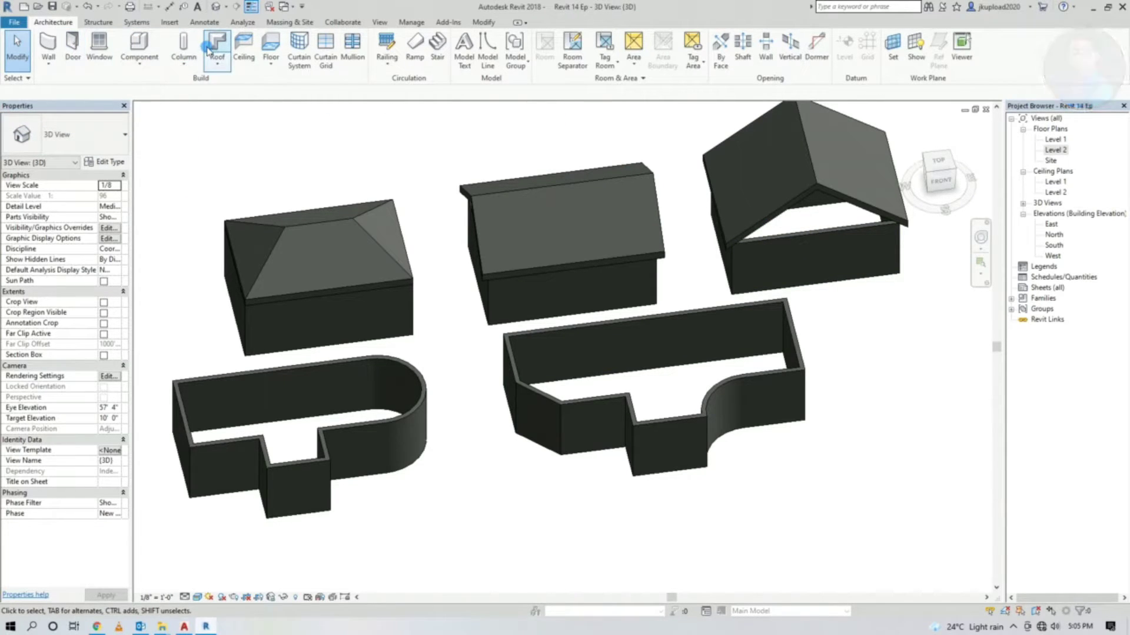
Step: Begin a Roof by Footprint sketch on Level 2 with a 1' 0" overhang
{"action": "left_click", "coordinate": [1056, 151]}
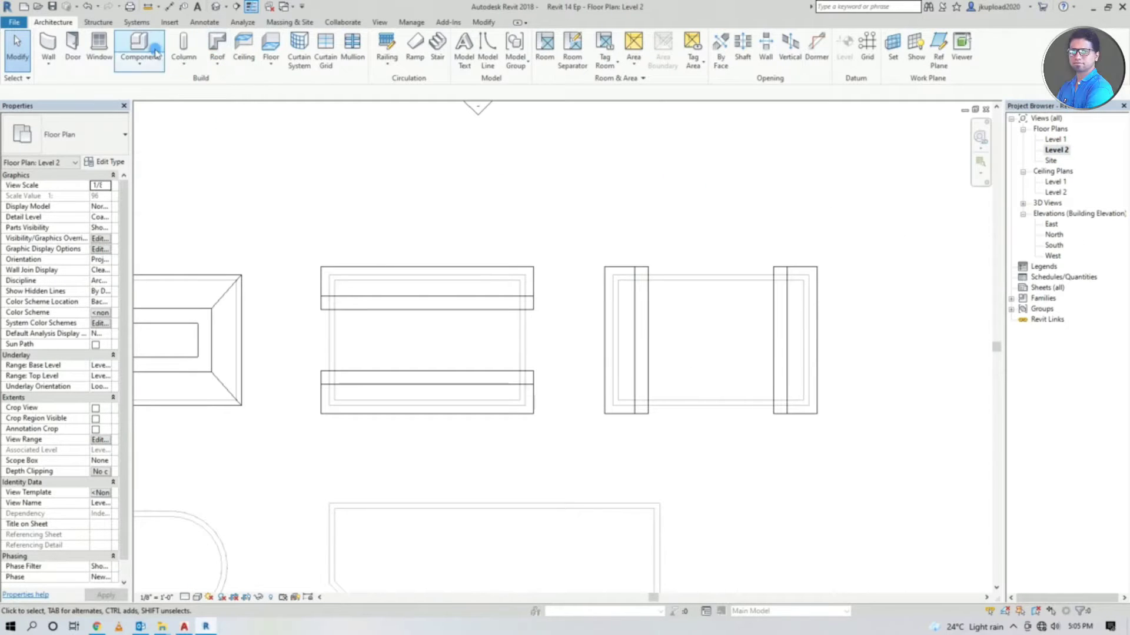
{"action": "left_click", "coordinate": [217, 44]}
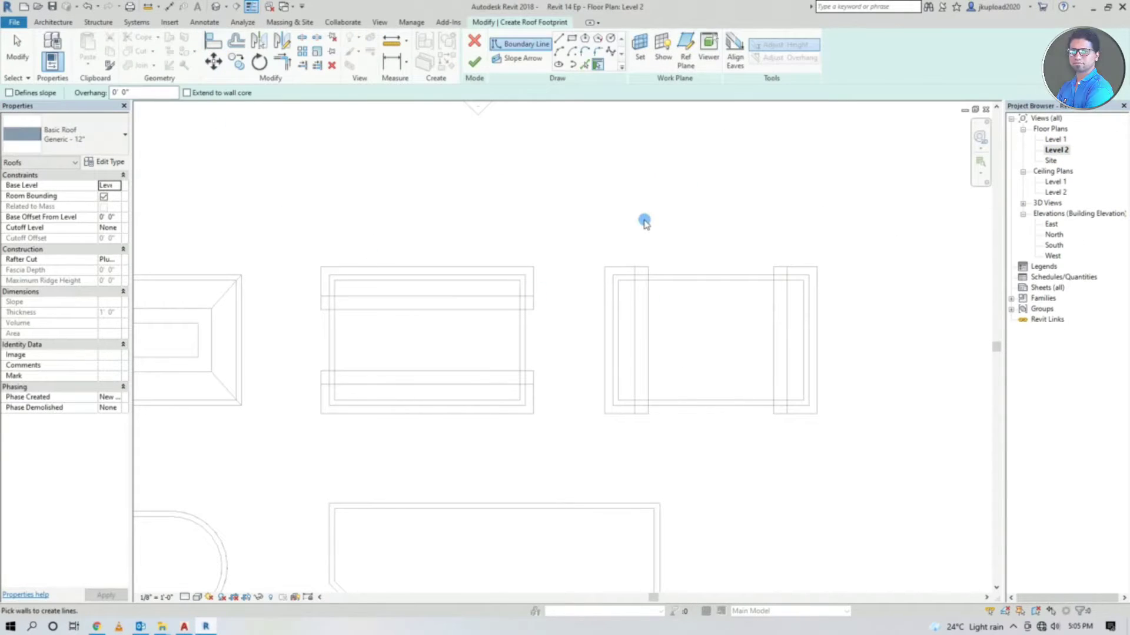
{"action": "scroll", "coordinate": [653, 259], "scroll_direction": "down", "scroll_amount": 3}
{"action": "scroll", "coordinate": [635, 312], "scroll_direction": "down", "scroll_amount": 1}
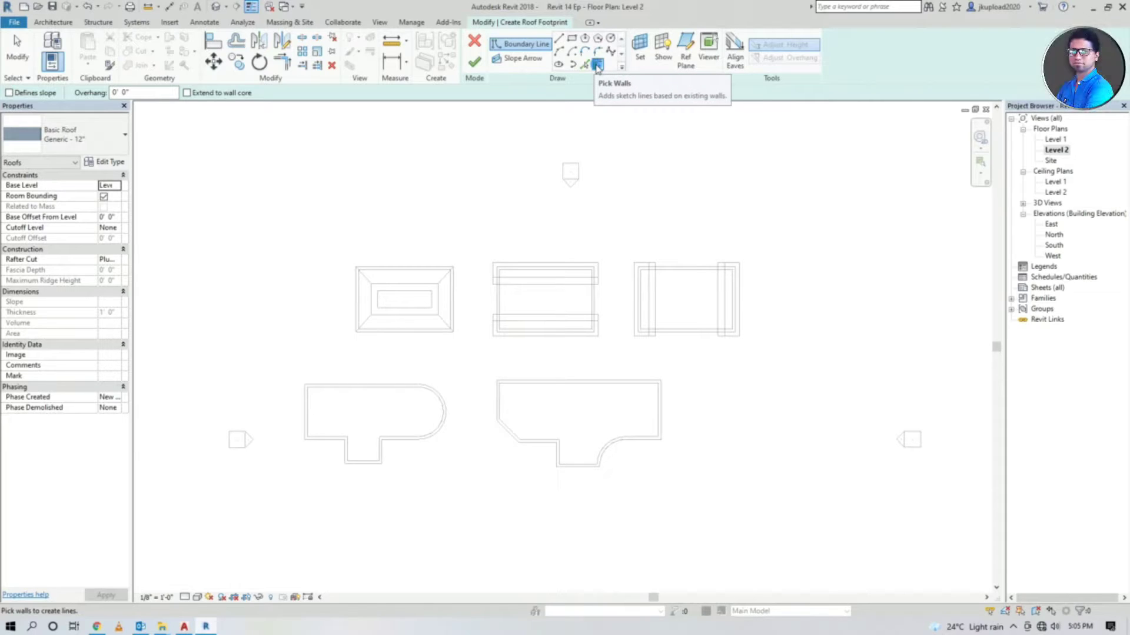
{"action": "left_click", "coordinate": [500, 158]}
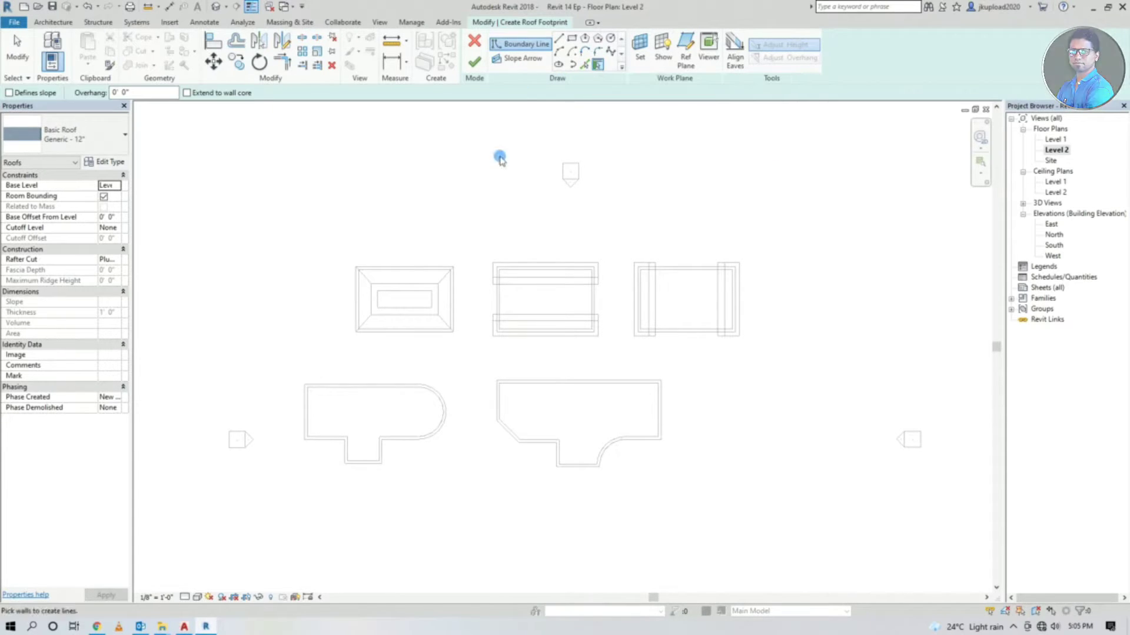
{"action": "left_click", "coordinate": [123, 96]}
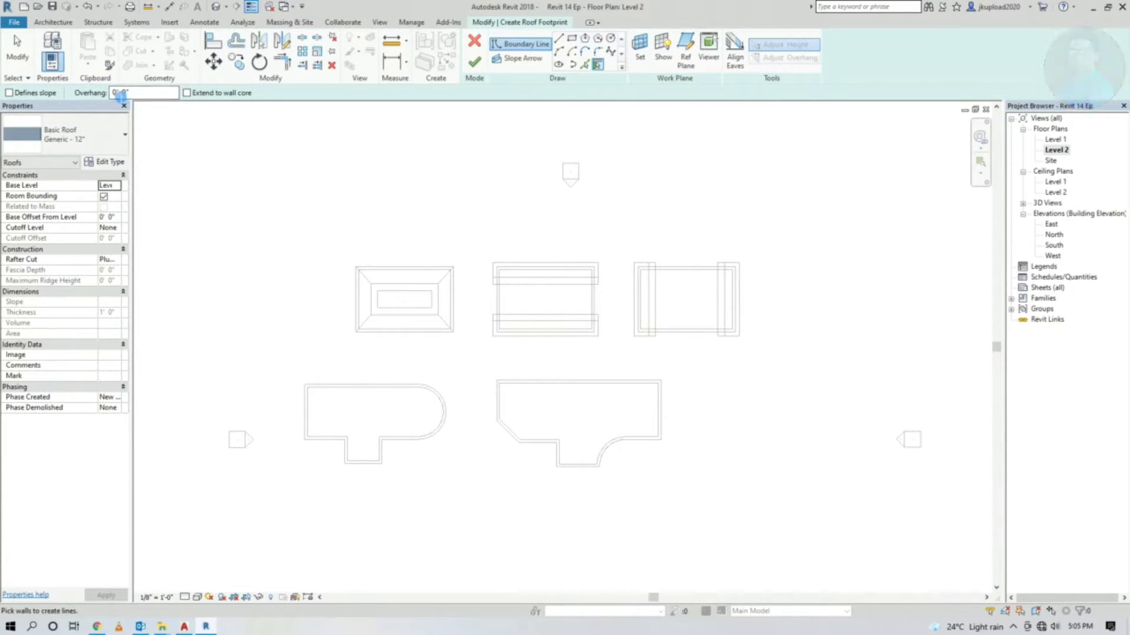
{"action": "left_click", "coordinate": [124, 136]}
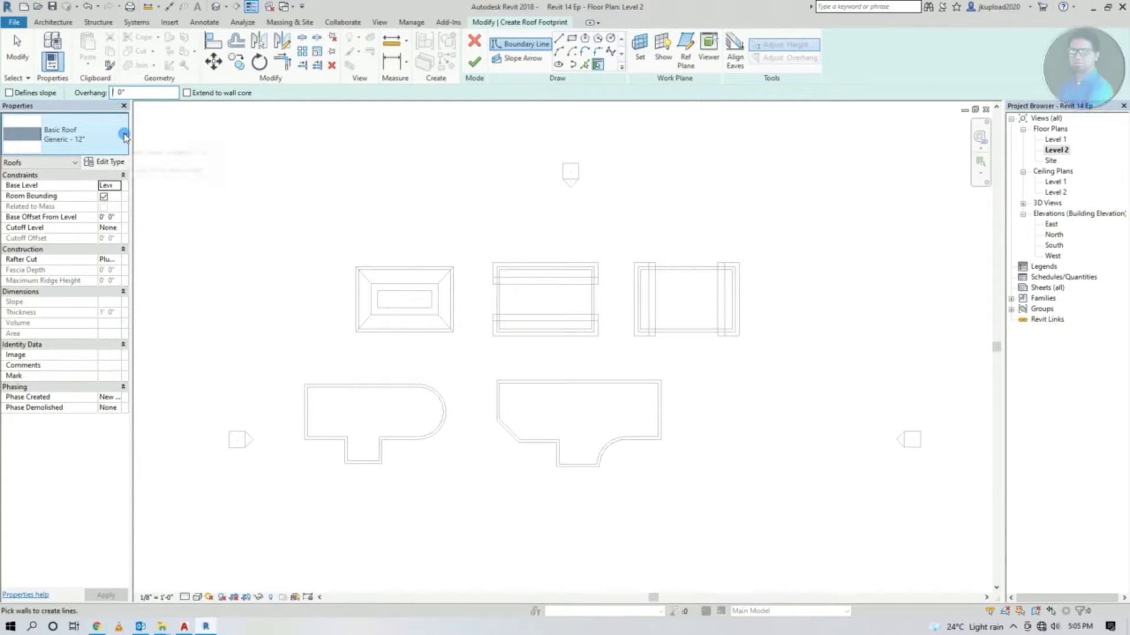
{"action": "type", "text": "1"}
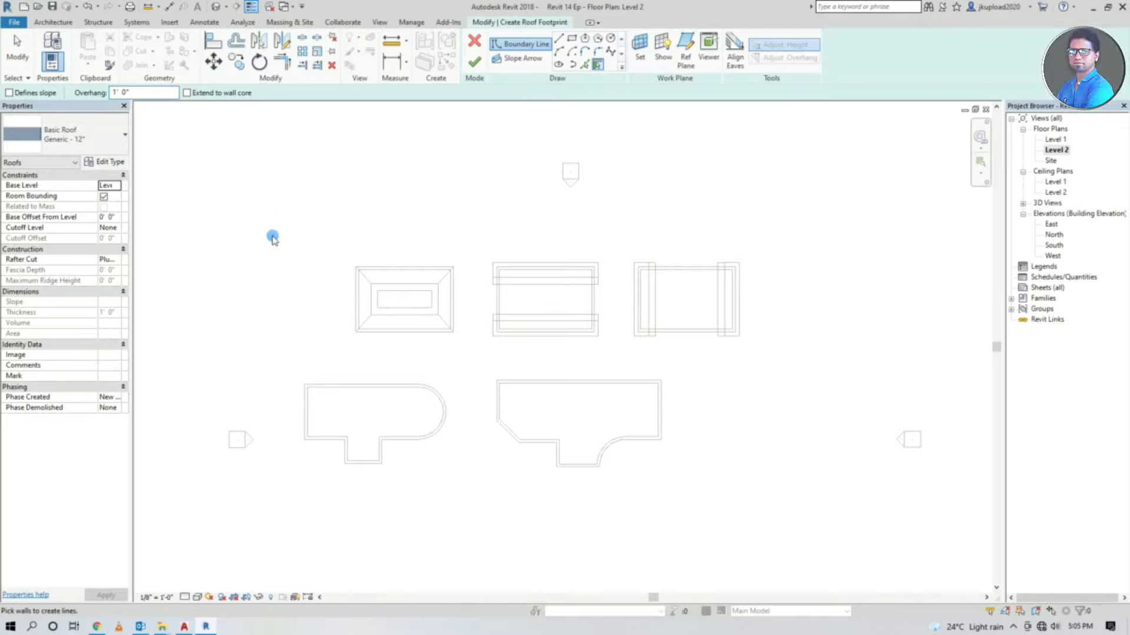
{"action": "scroll", "coordinate": [349, 408], "scroll_direction": "up", "scroll_amount": 1}
Step: Trace the lower-left enclosure's seven straight walls as roof boundary; finishing fails with a closed-loop error
{"action": "scroll", "coordinate": [348, 408], "scroll_direction": "up", "scroll_amount": 2}
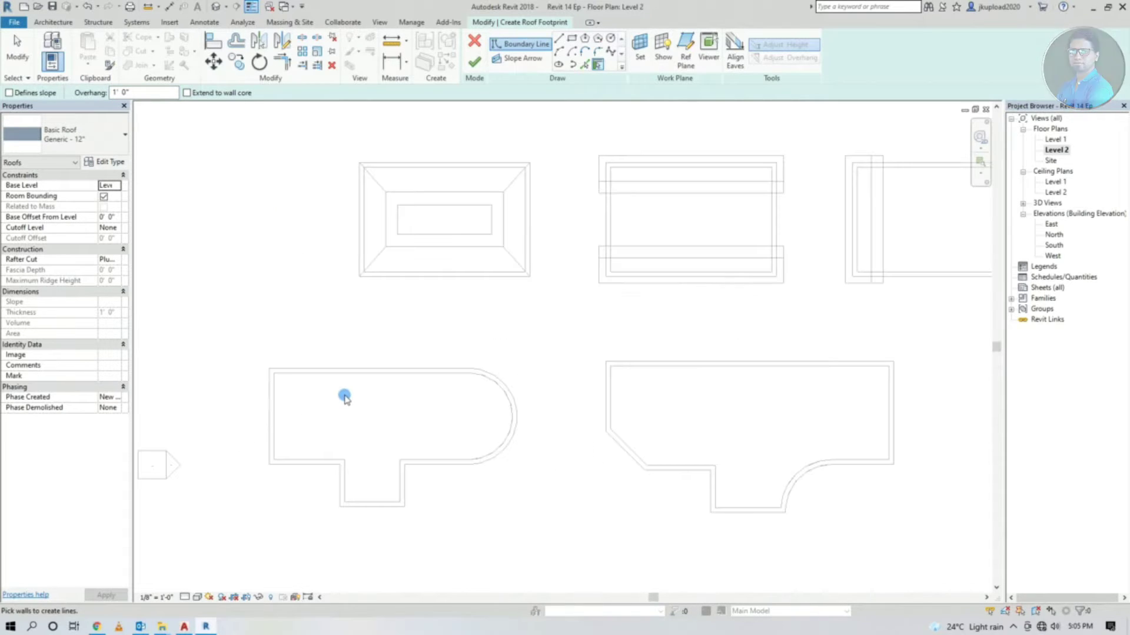
{"action": "scroll", "coordinate": [344, 383], "scroll_direction": "up", "scroll_amount": 2}
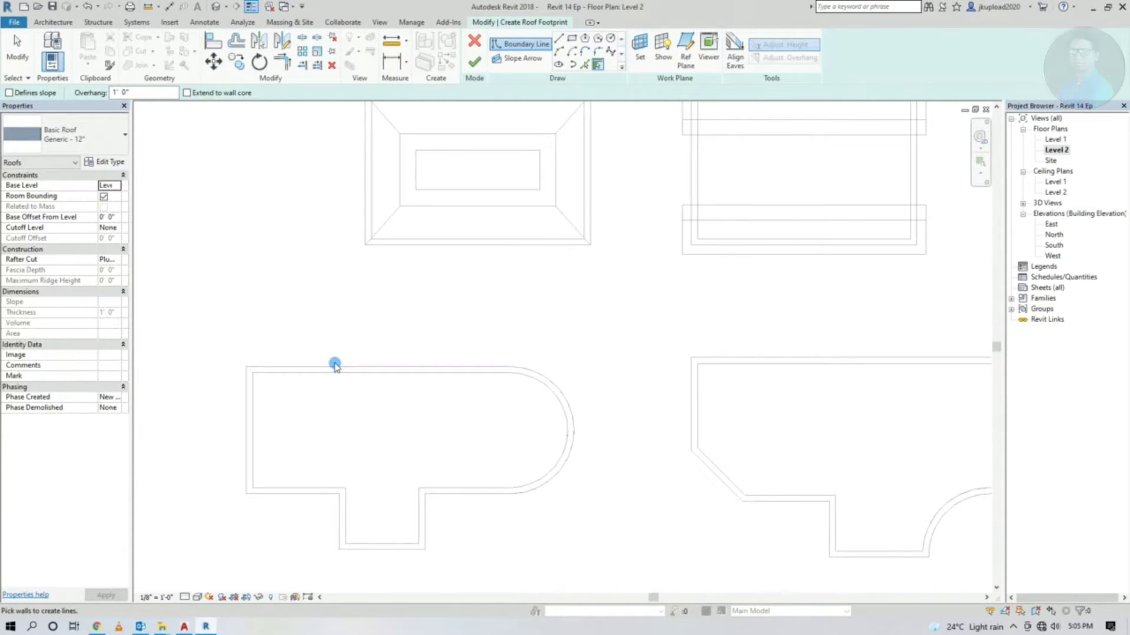
{"action": "left_click", "coordinate": [337, 368]}
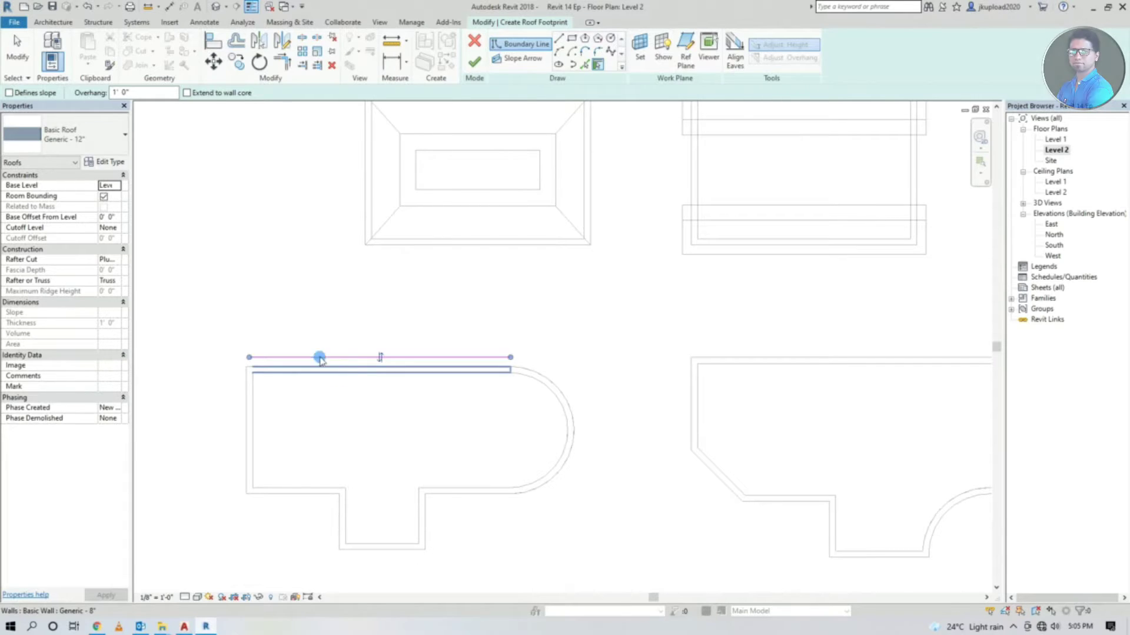
{"action": "left_click", "coordinate": [243, 396]}
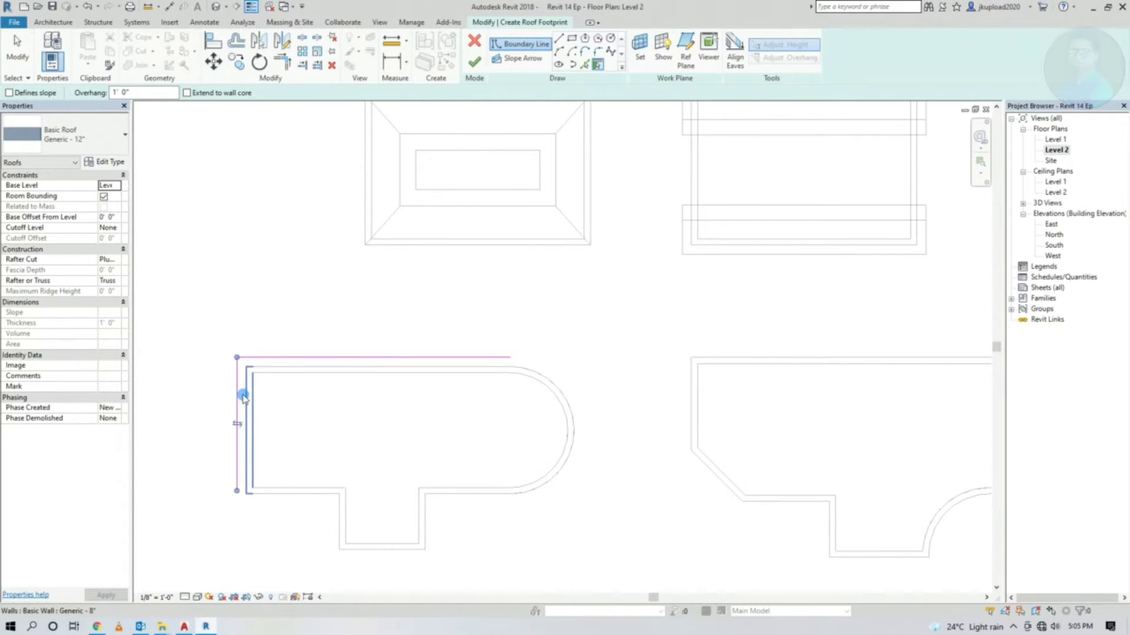
{"action": "left_click", "coordinate": [287, 496]}
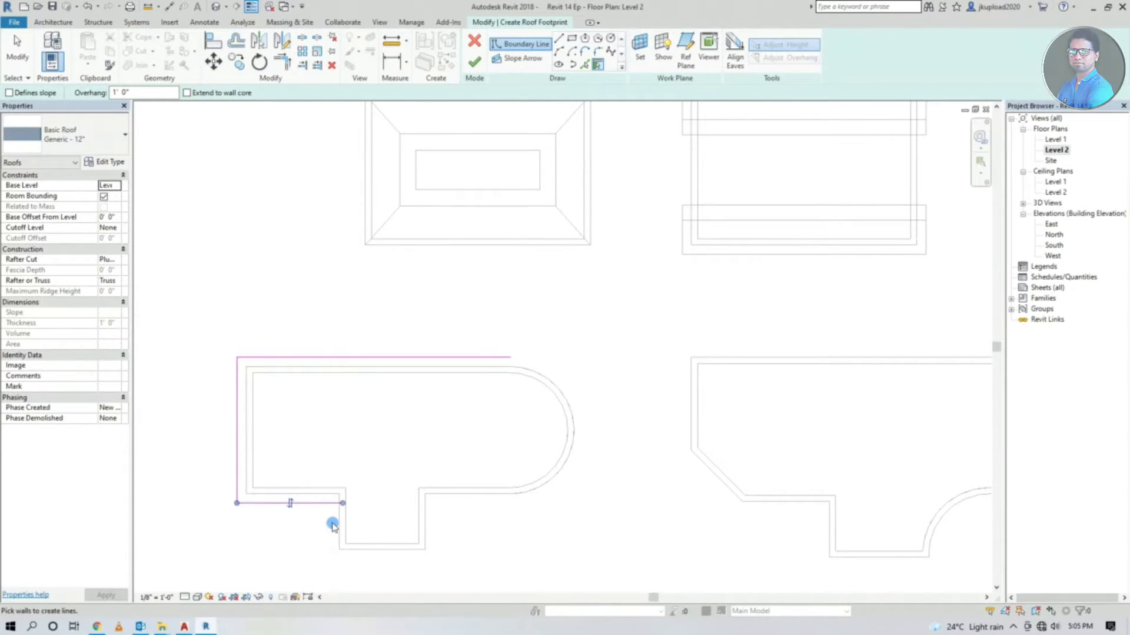
{"action": "left_click", "coordinate": [339, 524]}
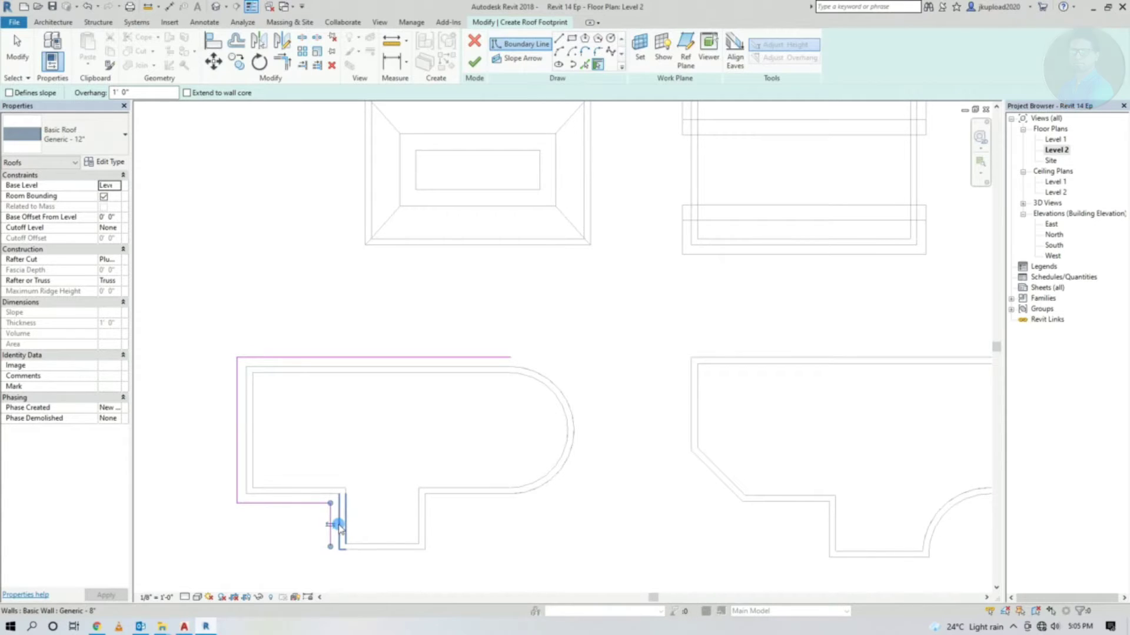
{"action": "left_click", "coordinate": [360, 553]}
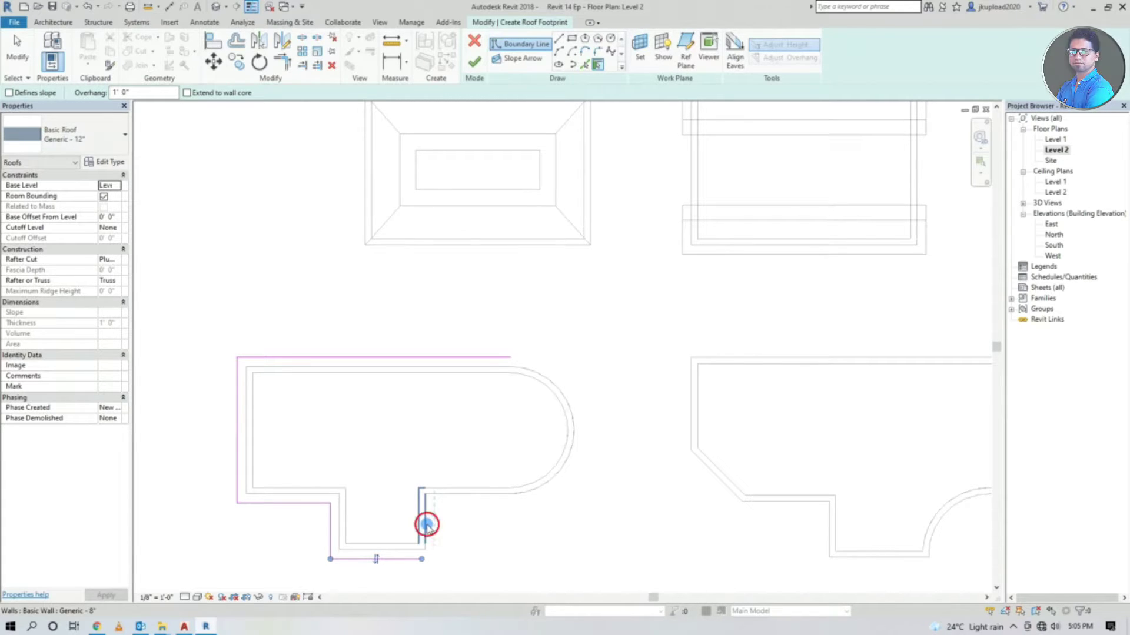
{"action": "left_click", "coordinate": [427, 527]}
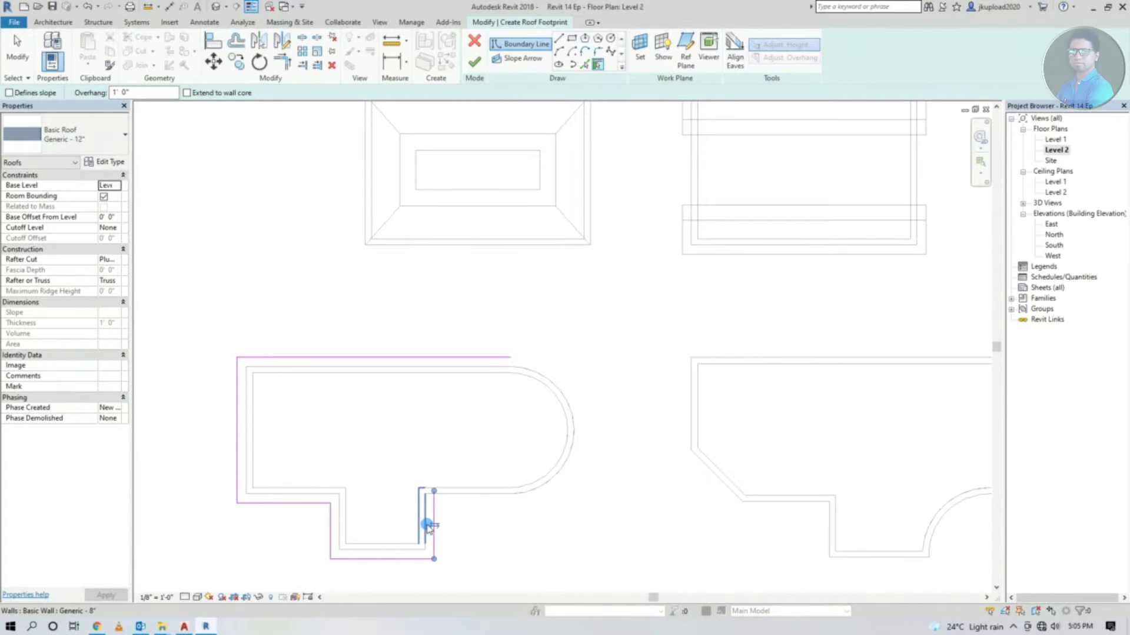
{"action": "left_click", "coordinate": [493, 499]}
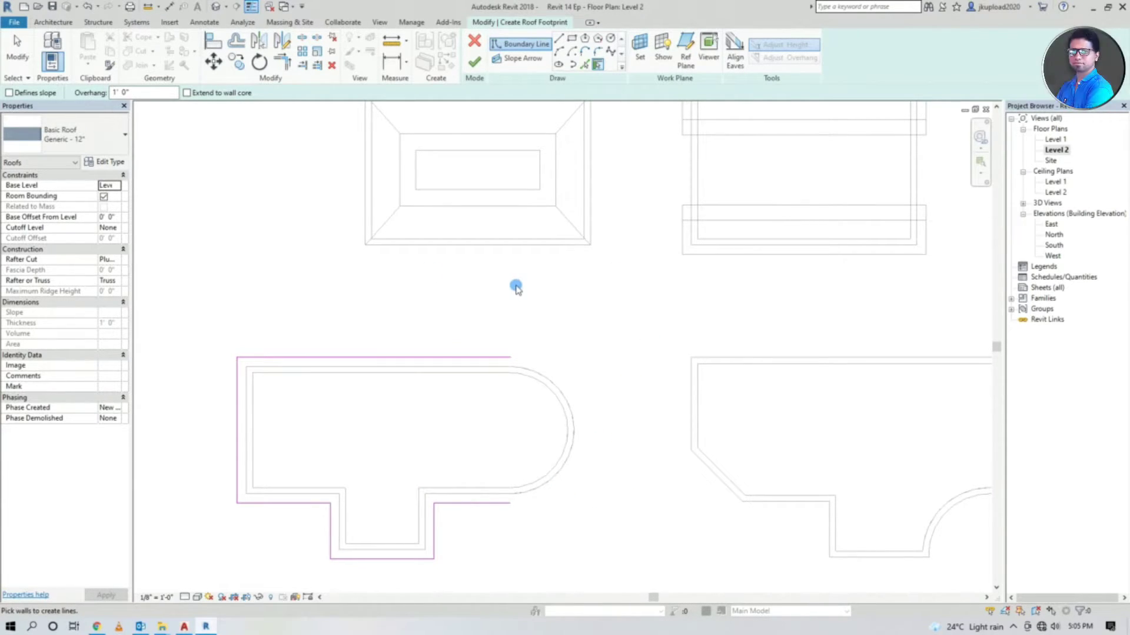
{"action": "left_click", "coordinate": [473, 60]}
{"action": "left_click_drag", "start_coordinate": [987, 507], "coordinate": [931, 464]}
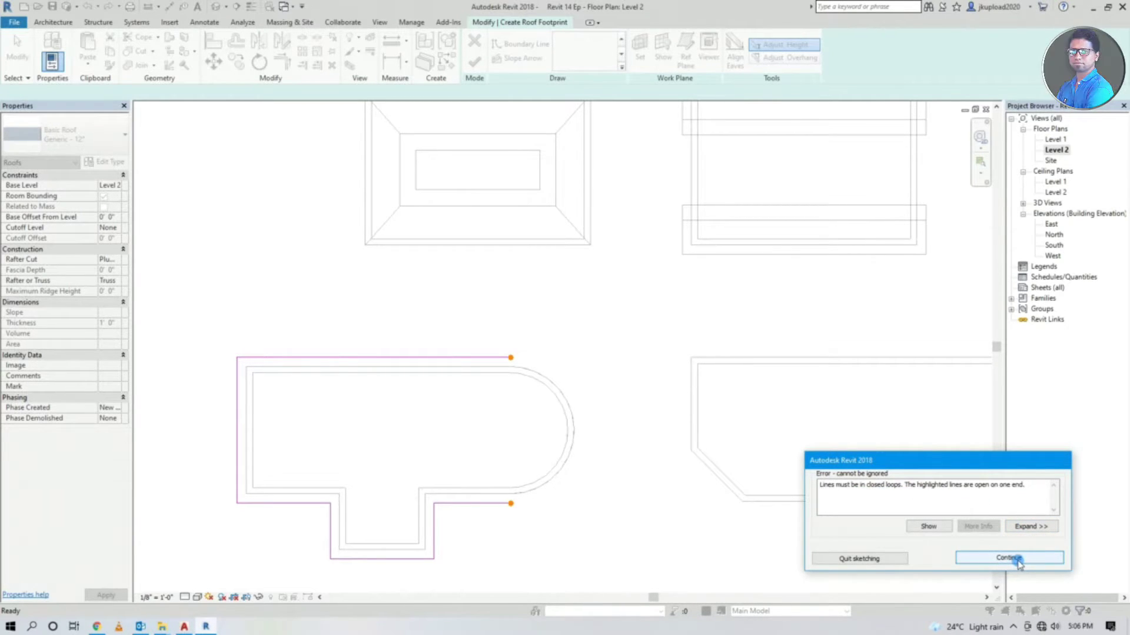
Step: Dismiss the error, then try and cancel an arc boundary along the curved wall
{"action": "left_click", "coordinate": [1017, 561]}
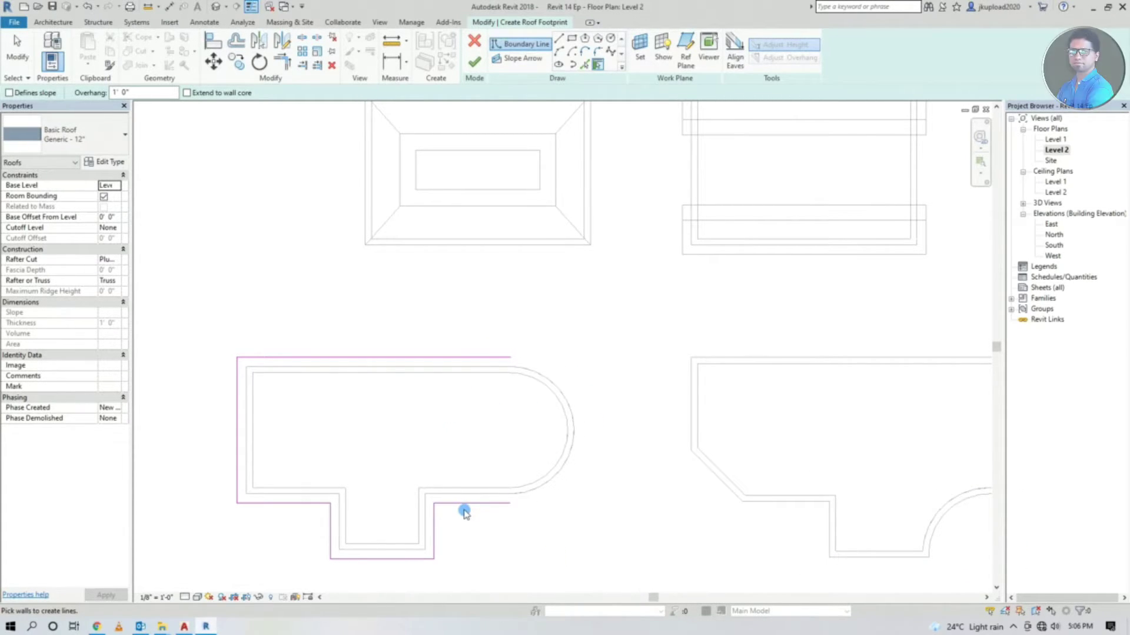
{"action": "left_click", "coordinate": [573, 427]}
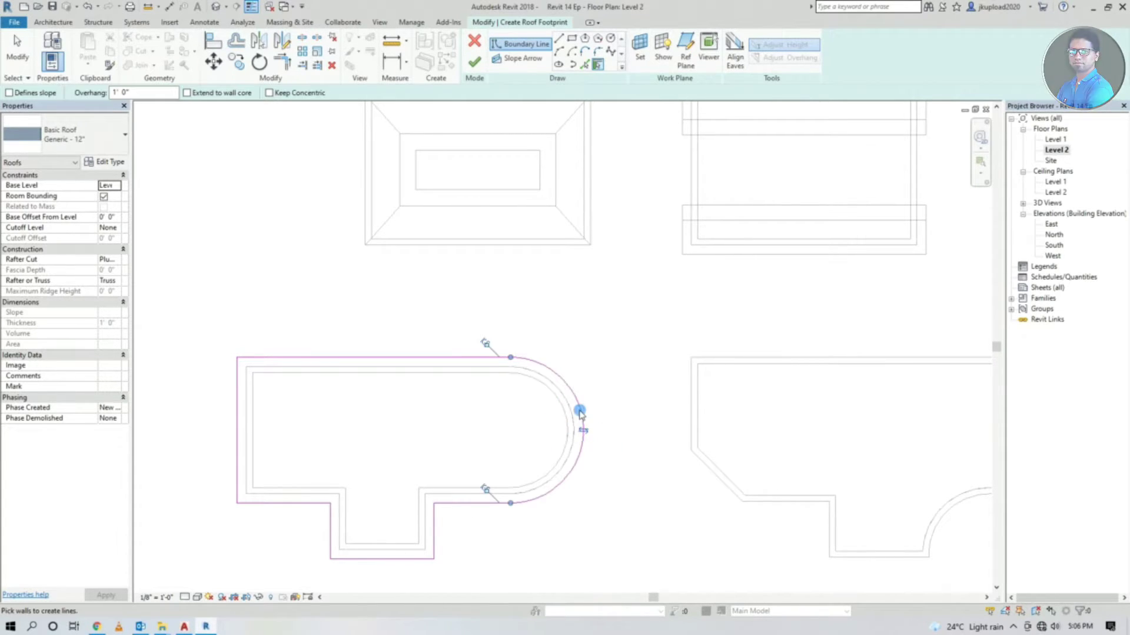
{"action": "key", "text": "ctrl+z"}
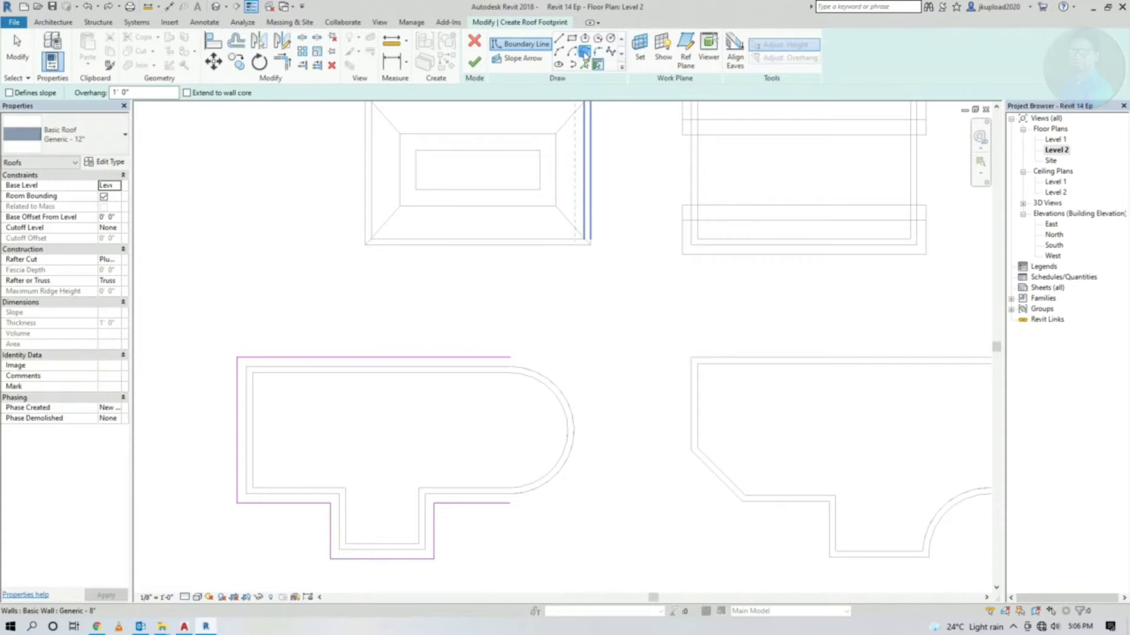
{"action": "left_click", "coordinate": [559, 52]}
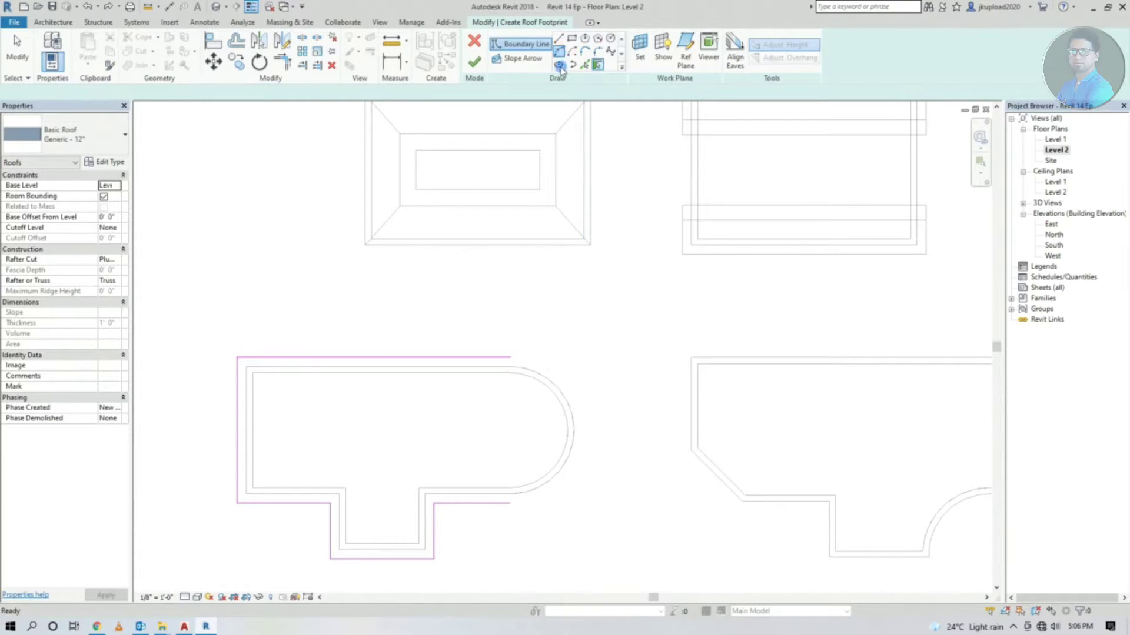
{"action": "left_click", "coordinate": [510, 504]}
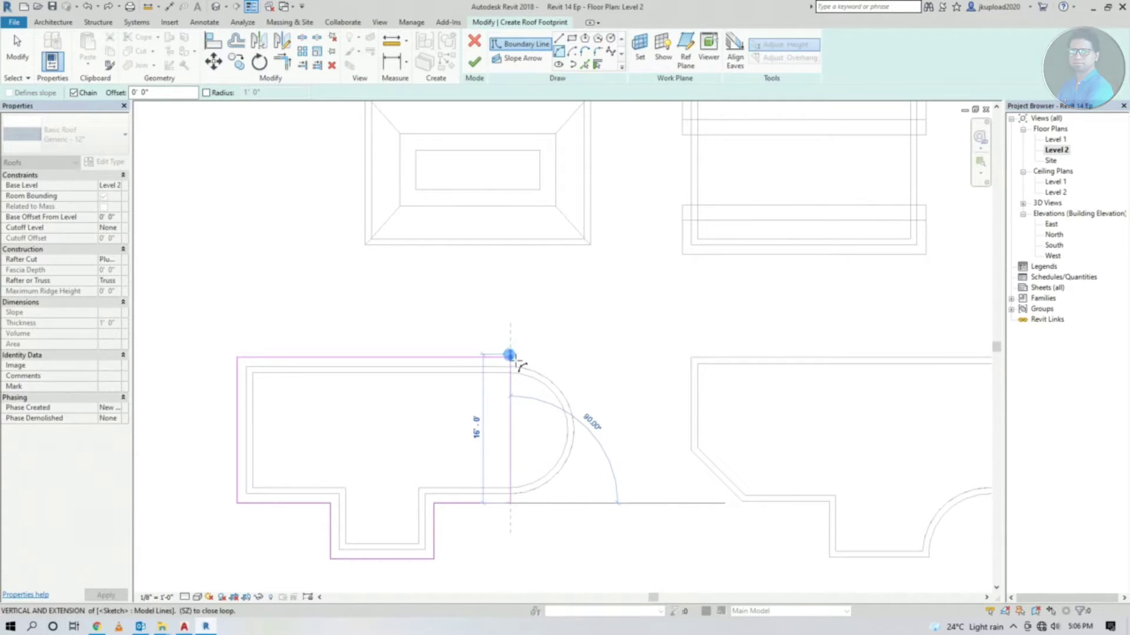
{"action": "left_click", "coordinate": [515, 354]}
{"action": "scroll", "coordinate": [517, 415], "scroll_direction": "up", "scroll_amount": 2}
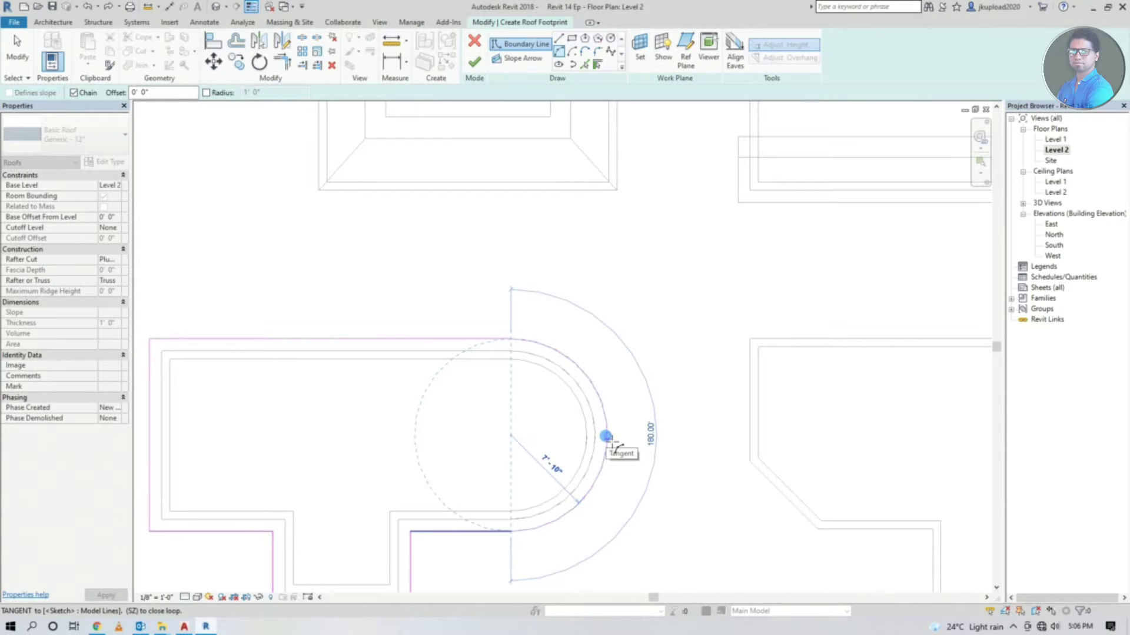
{"action": "key", "text": "Escape"}
{"action": "scroll", "coordinate": [624, 435], "scroll_direction": "down", "scroll_amount": 2}
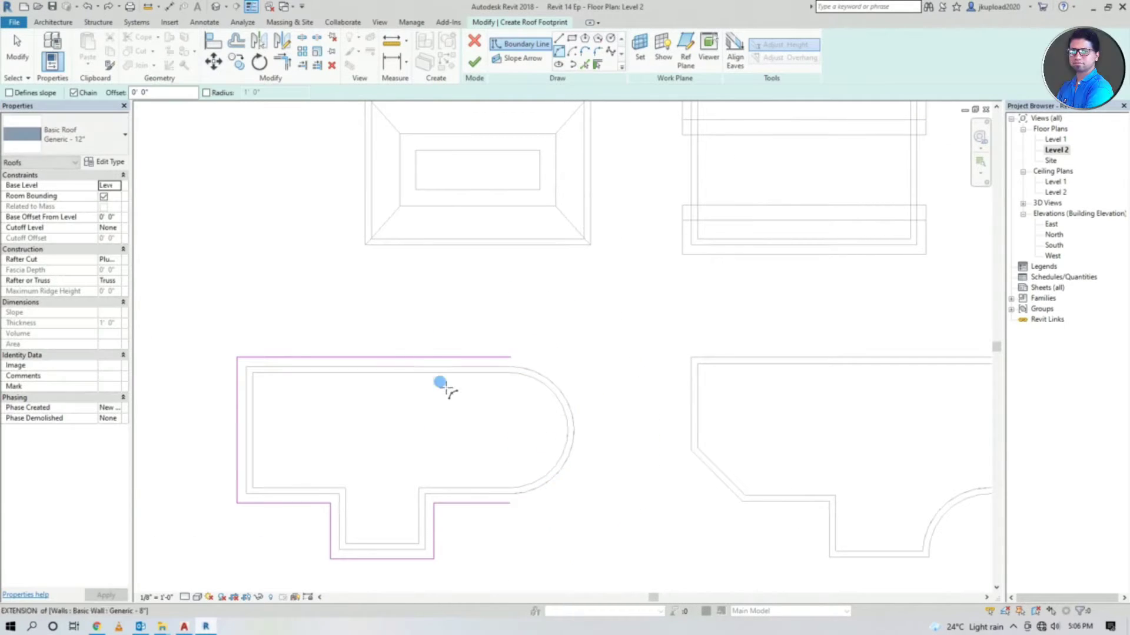
Step: Pick the curved wall as an arc boundary, closing the eight-line footprint loop
{"action": "left_click", "coordinate": [603, 66]}
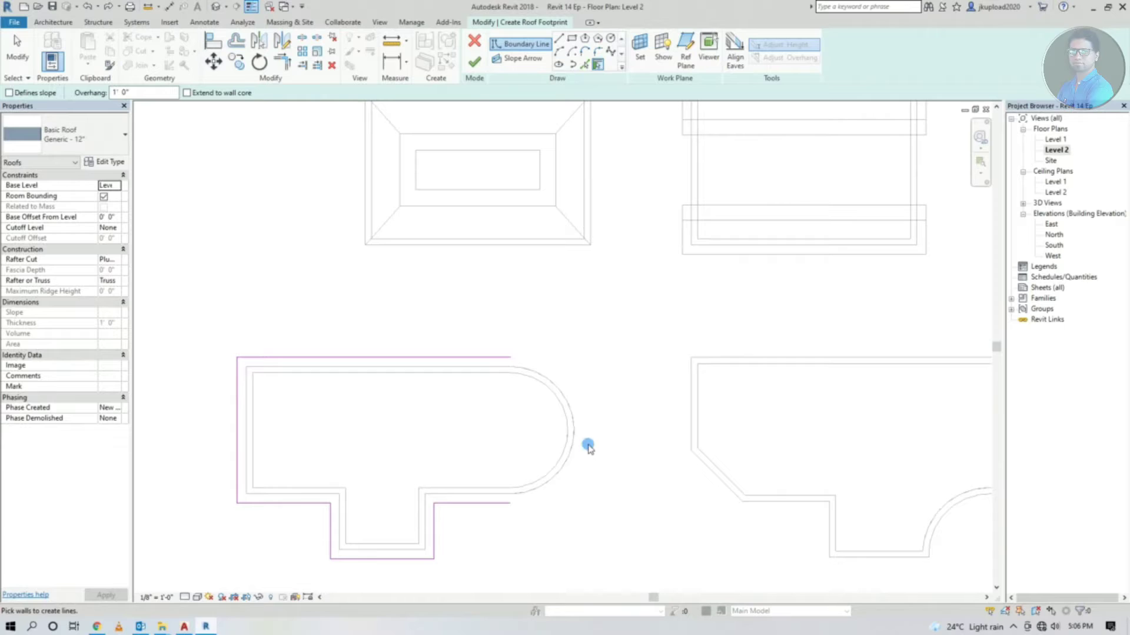
{"action": "left_click", "coordinate": [568, 401]}
{"action": "scroll", "coordinate": [553, 317], "scroll_direction": "down", "scroll_amount": 2}
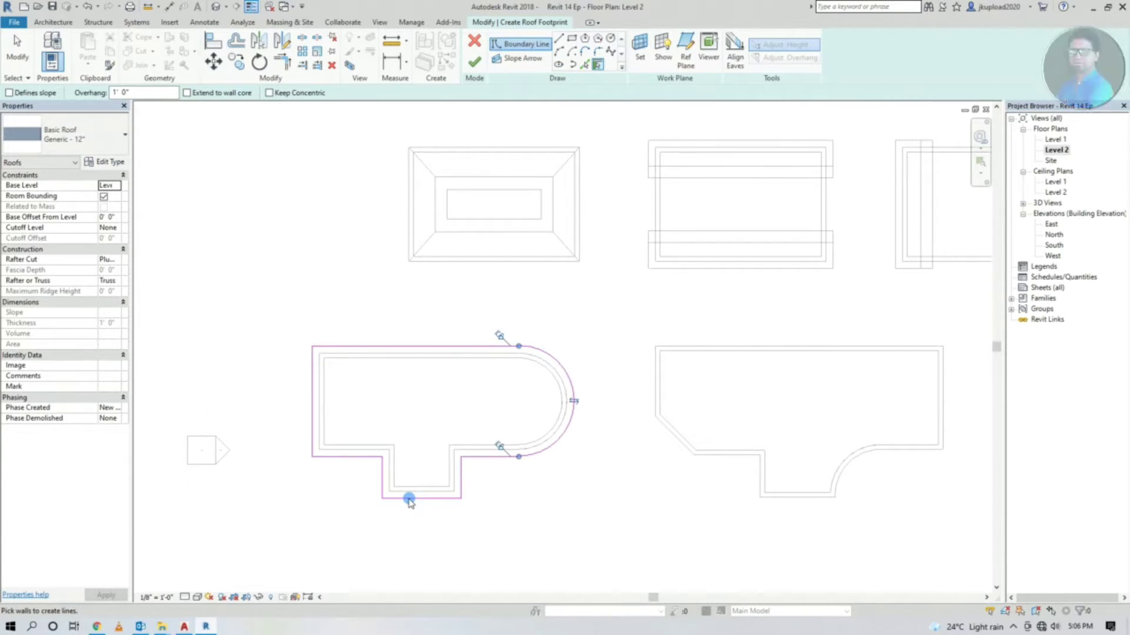
{"action": "scroll", "coordinate": [531, 394], "scroll_direction": "up", "scroll_amount": 1}
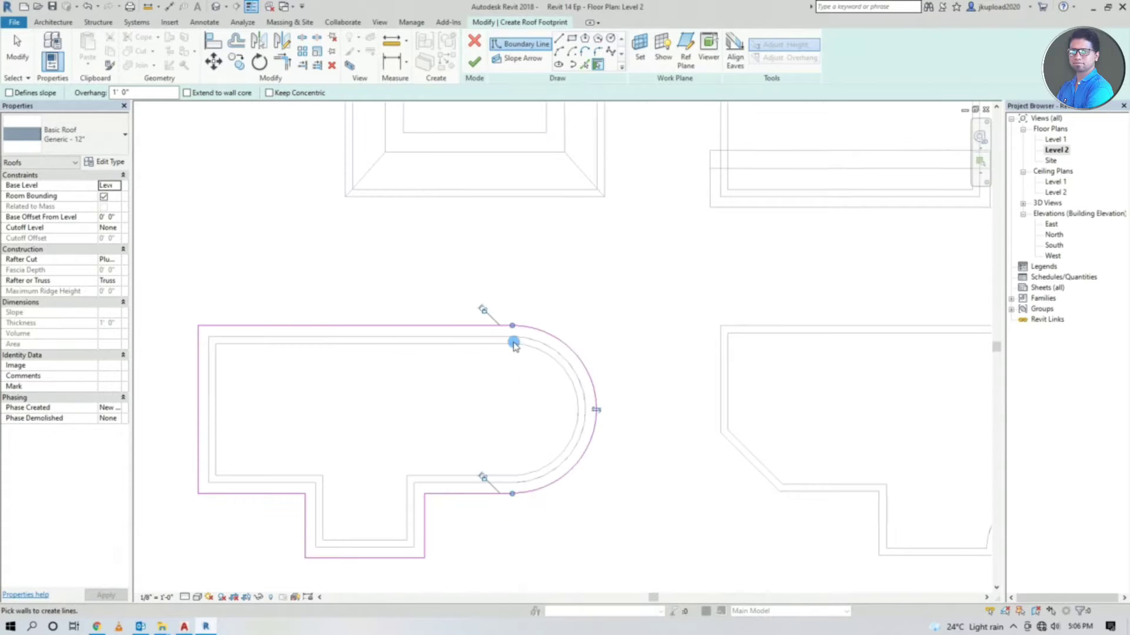
{"action": "scroll", "coordinate": [512, 347], "scroll_direction": "up", "scroll_amount": 1}
{"action": "scroll", "coordinate": [612, 347], "scroll_direction": "up", "scroll_amount": 1}
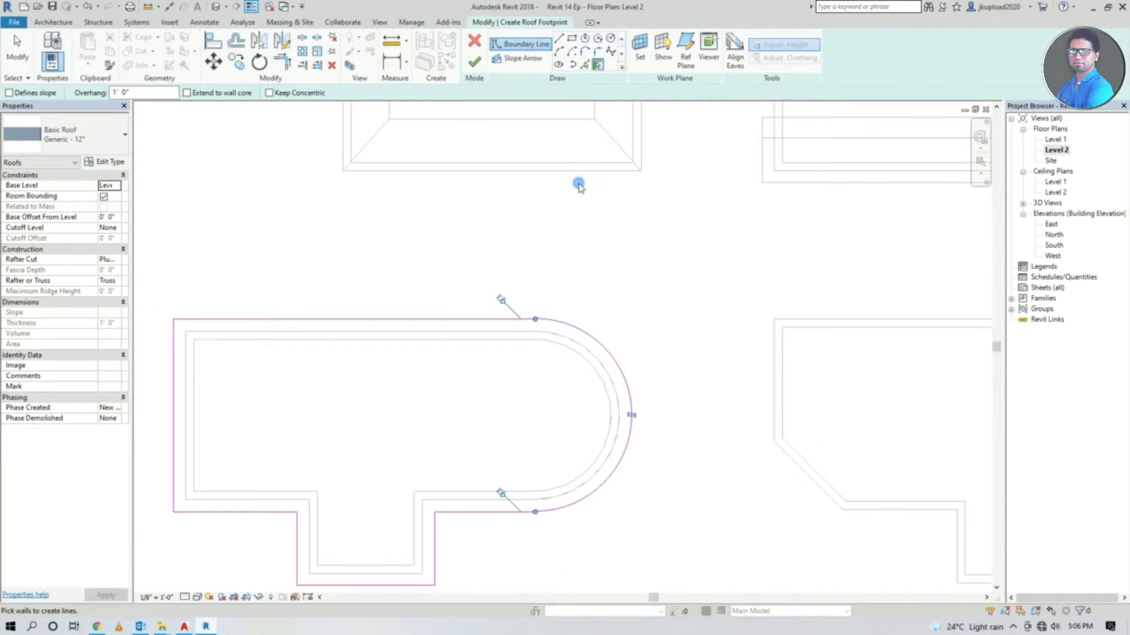
{"action": "left_click", "coordinate": [490, 244]}
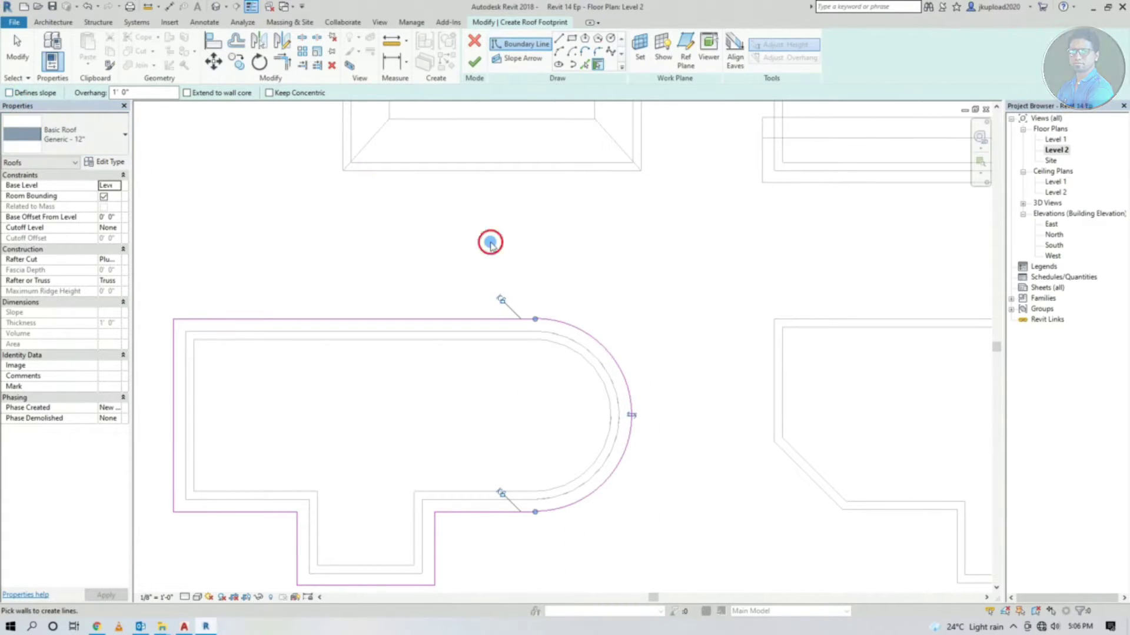
{"action": "scroll", "coordinate": [569, 304], "scroll_direction": "down", "scroll_amount": 1}
{"action": "key", "text": "Escape"}
{"action": "scroll", "coordinate": [526, 356], "scroll_direction": "down", "scroll_amount": 1}
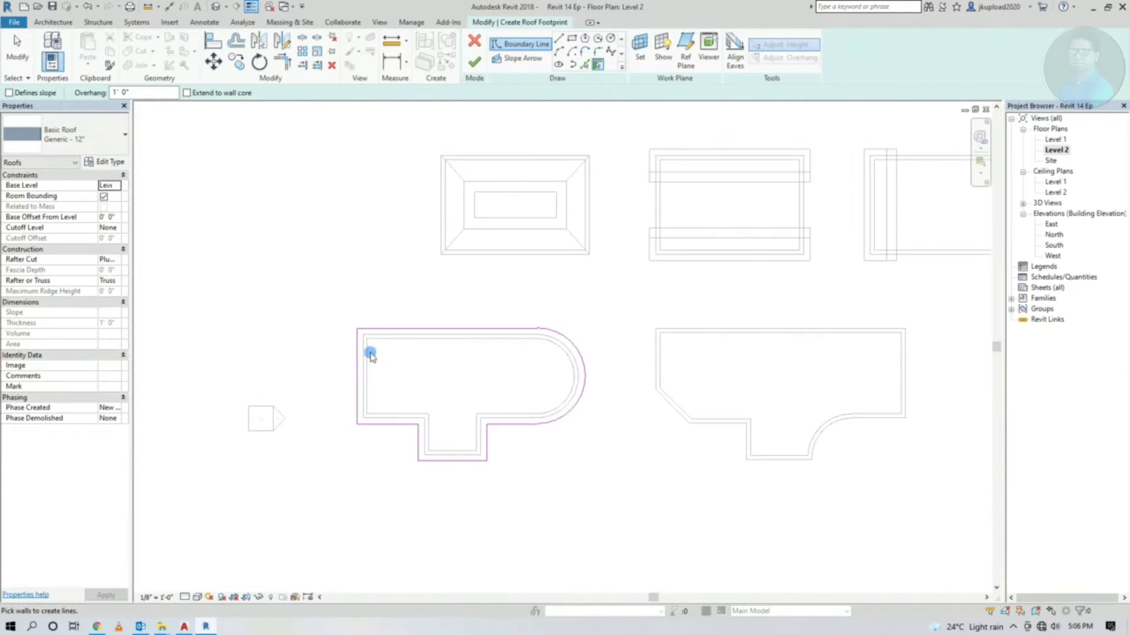
{"action": "scroll", "coordinate": [634, 310], "scroll_direction": "up", "scroll_amount": 1}
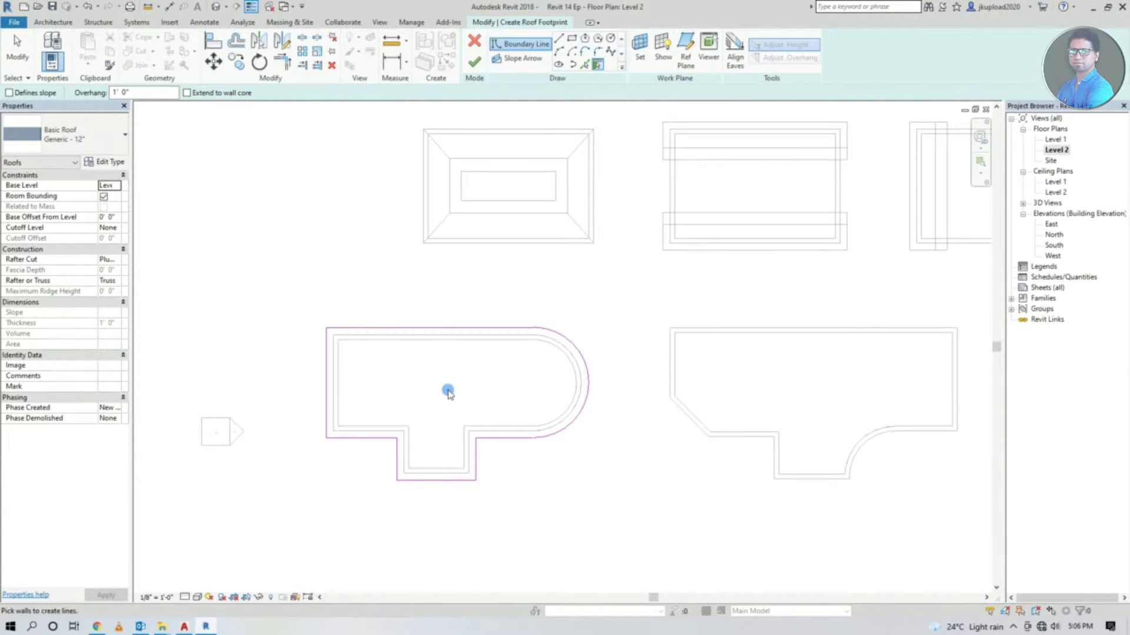
{"action": "key", "text": "Escape"}
Step: Set all eight boundary lines to define a 9"/12" slope and check the bottom line
{"action": "left_click_drag", "start_coordinate": [606, 312], "coordinate": [390, 522]}
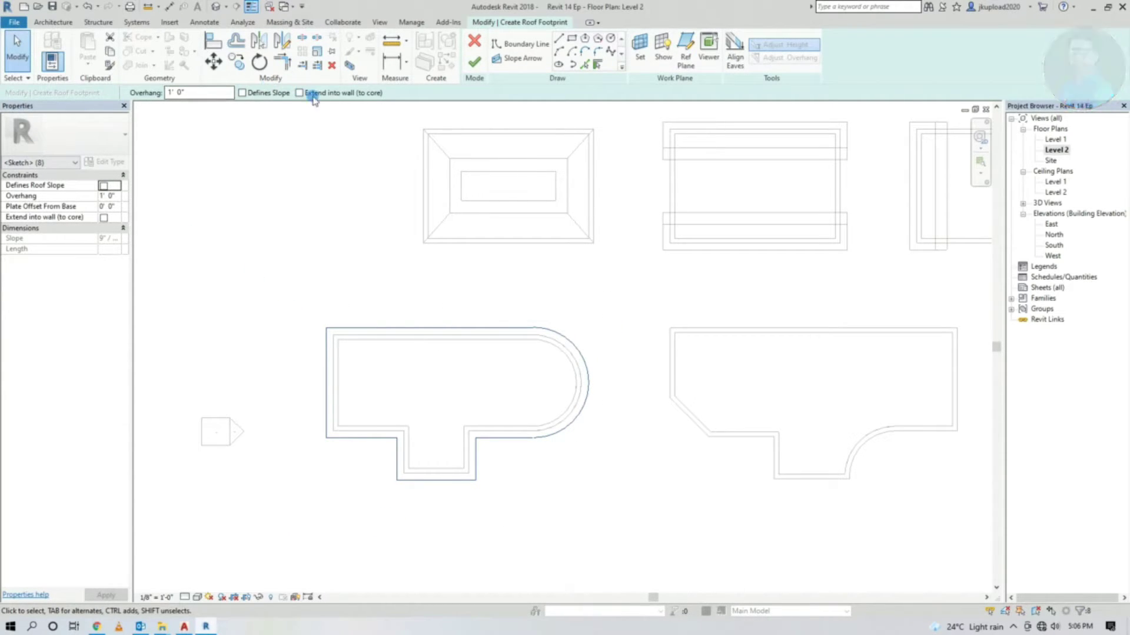
{"action": "left_click", "coordinate": [242, 93]}
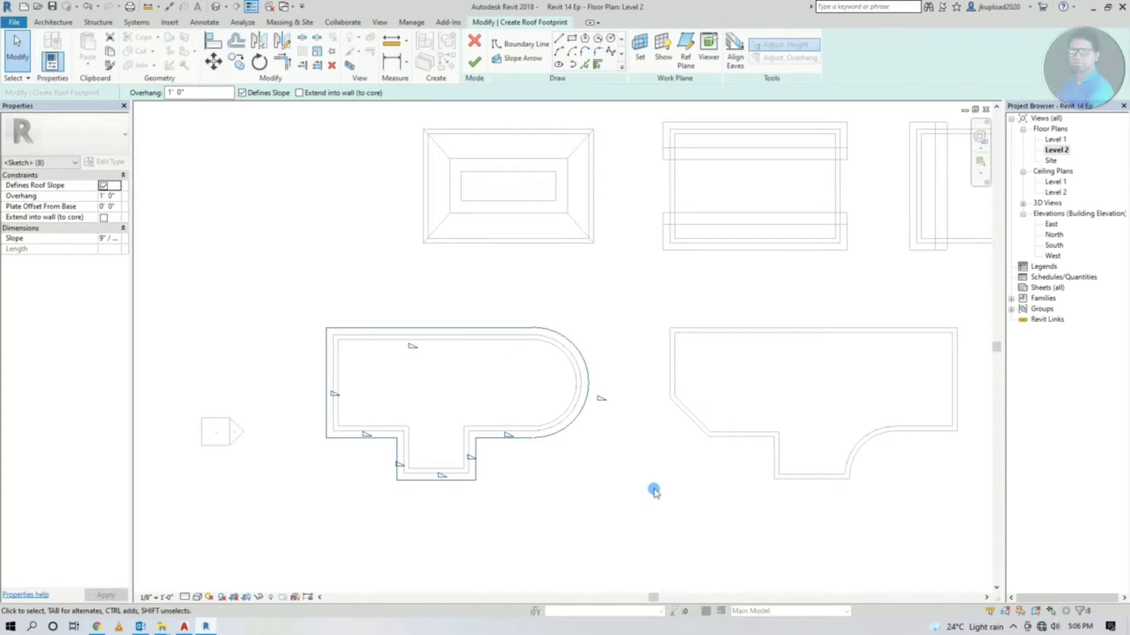
{"action": "left_click", "coordinate": [599, 473]}
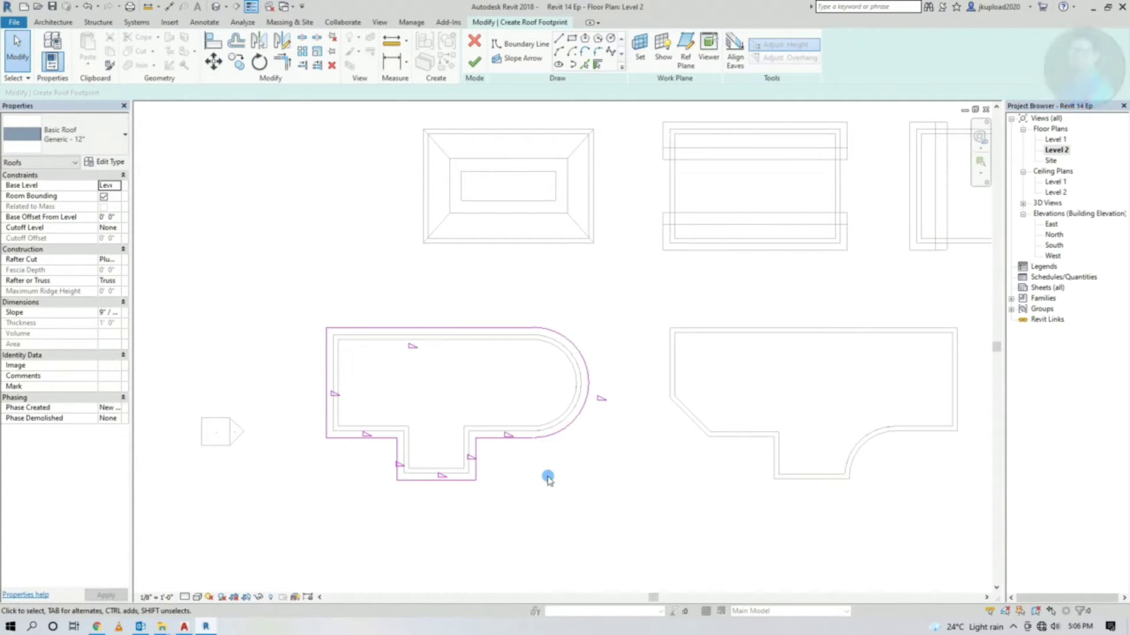
{"action": "left_click", "coordinate": [444, 481]}
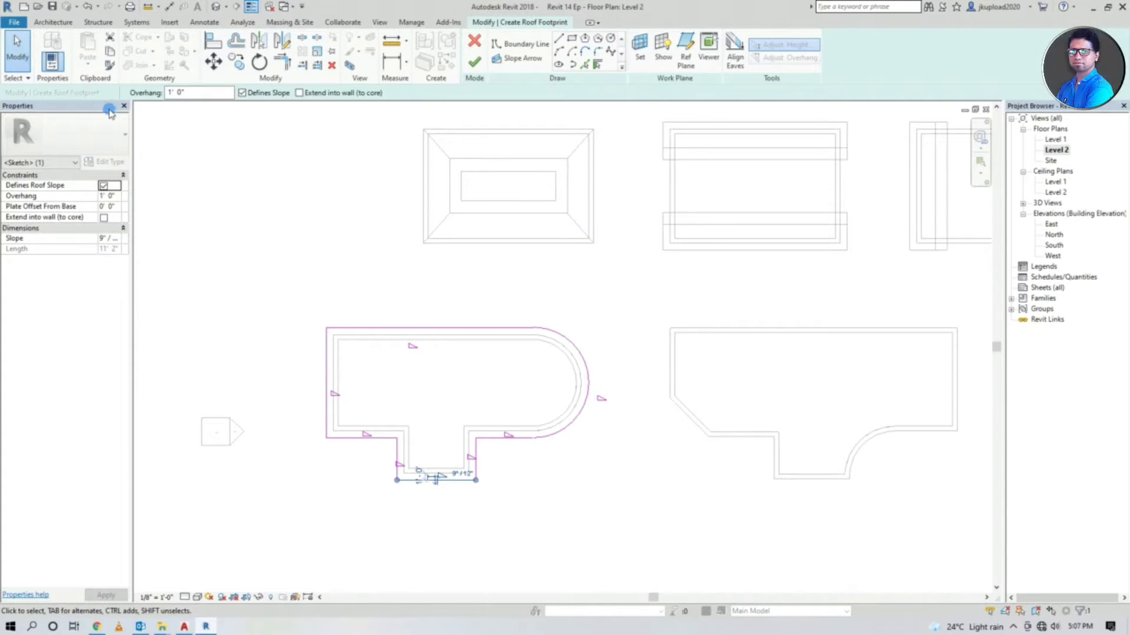
{"action": "left_click", "coordinate": [519, 469]}
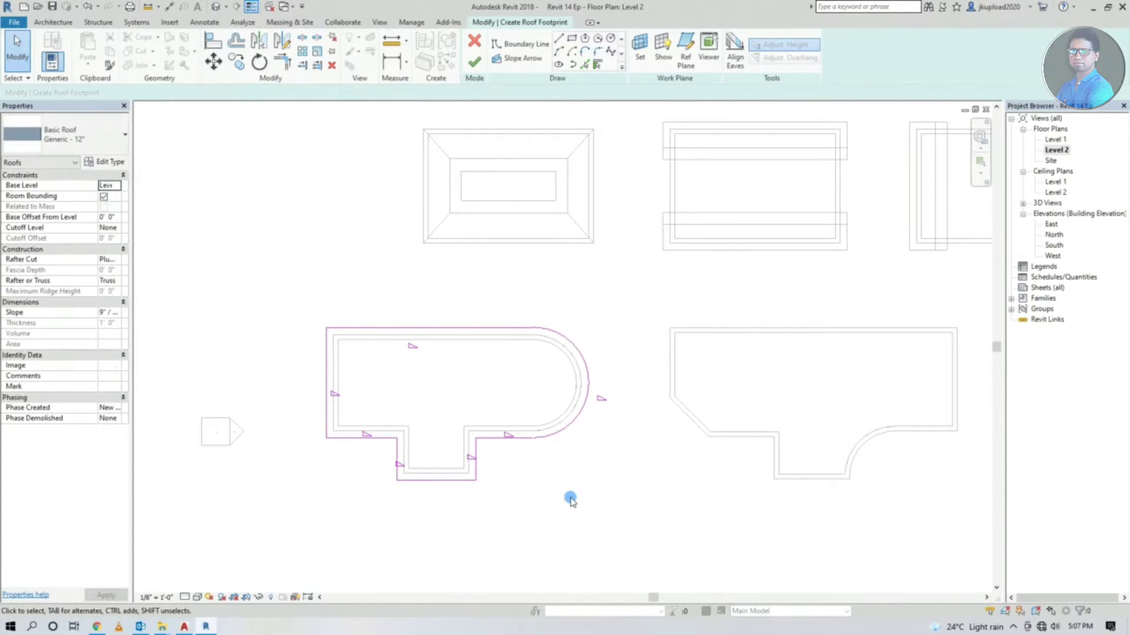
{"action": "middle_click_drag", "start_coordinate": [591, 477], "coordinate": [586, 480]}
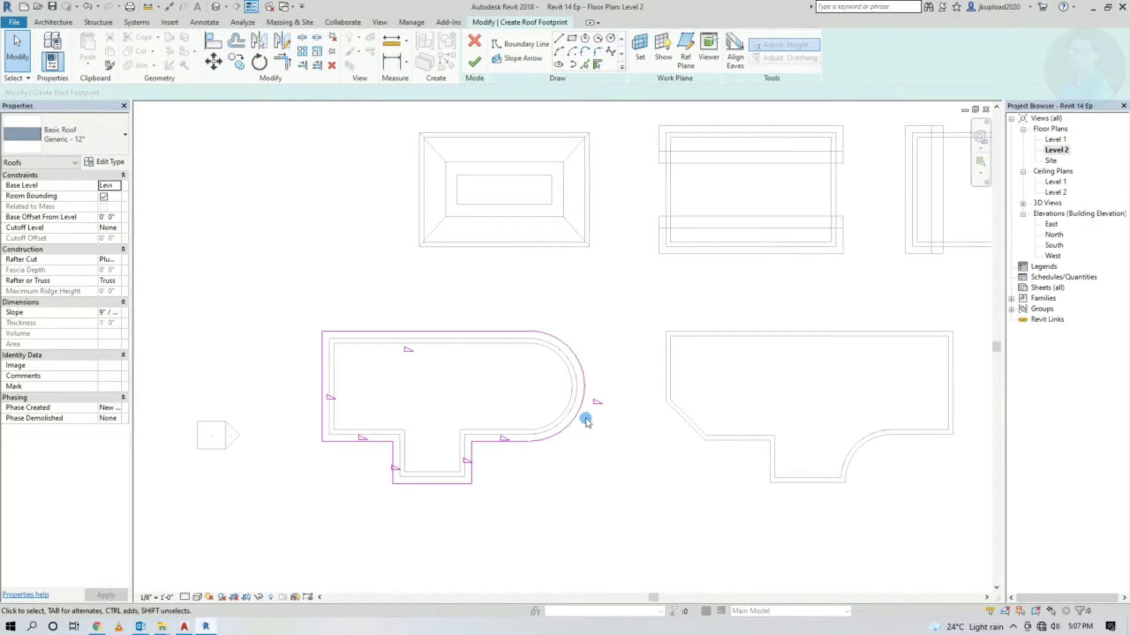
Step: Finish the lower-left roof footprint and view the resulting hipped roof in 3D
{"action": "left_click", "coordinate": [475, 63]}
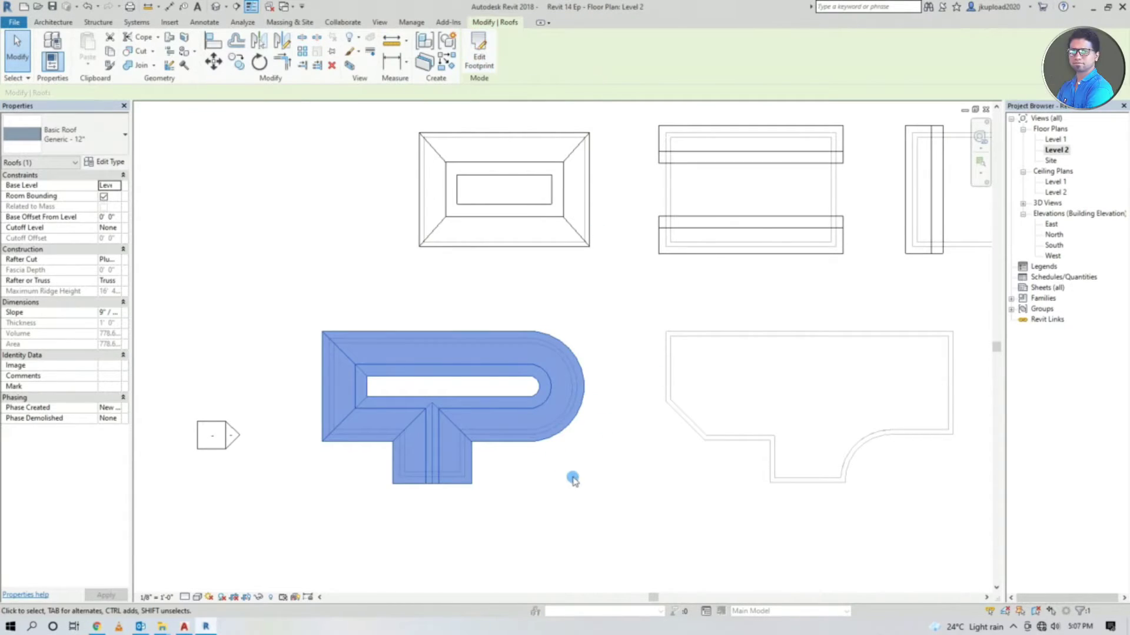
{"action": "left_click", "coordinate": [658, 409]}
{"action": "left_click", "coordinate": [216, 6]}
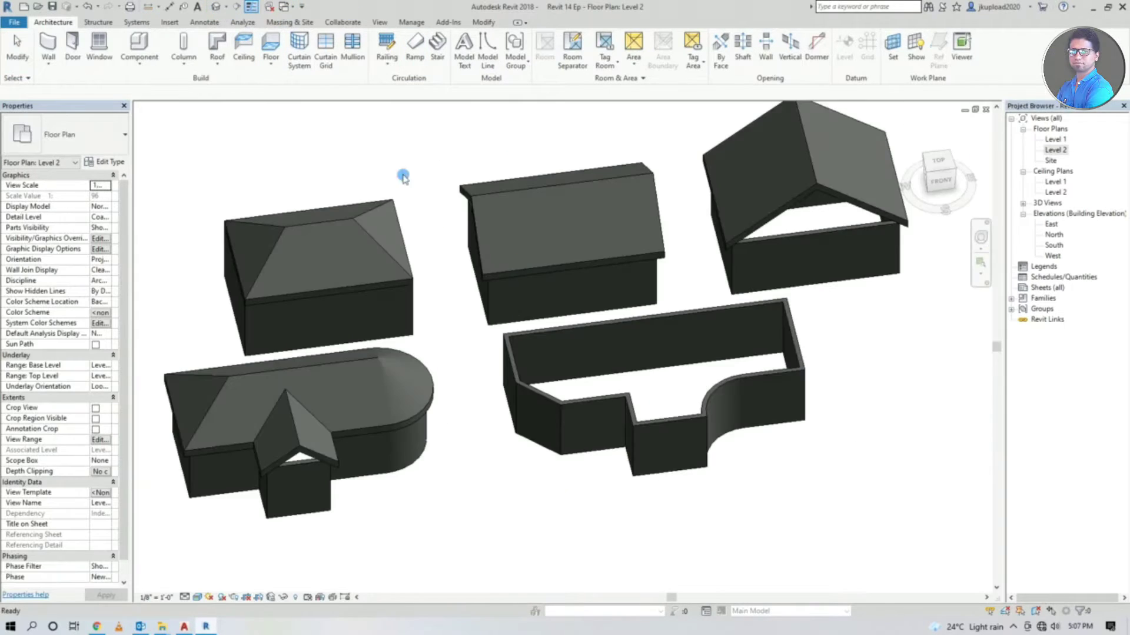
{"action": "mouse_move", "coordinate": [370, 445]}
{"action": "middle_mouse_down", "text": "shift"}
{"action": "mouse_move", "coordinate": [461, 353]}
{"action": "mouse_move", "coordinate": [567, 308]}
{"action": "mouse_move", "coordinate": [512, 277]}
{"action": "mouse_move", "coordinate": [518, 247]}
{"action": "mouse_move", "coordinate": [423, 244]}
{"action": "mouse_move", "coordinate": [337, 305]}
{"action": "mouse_move", "coordinate": [405, 346]}
{"action": "middle_mouse_up", "text": "shift"}
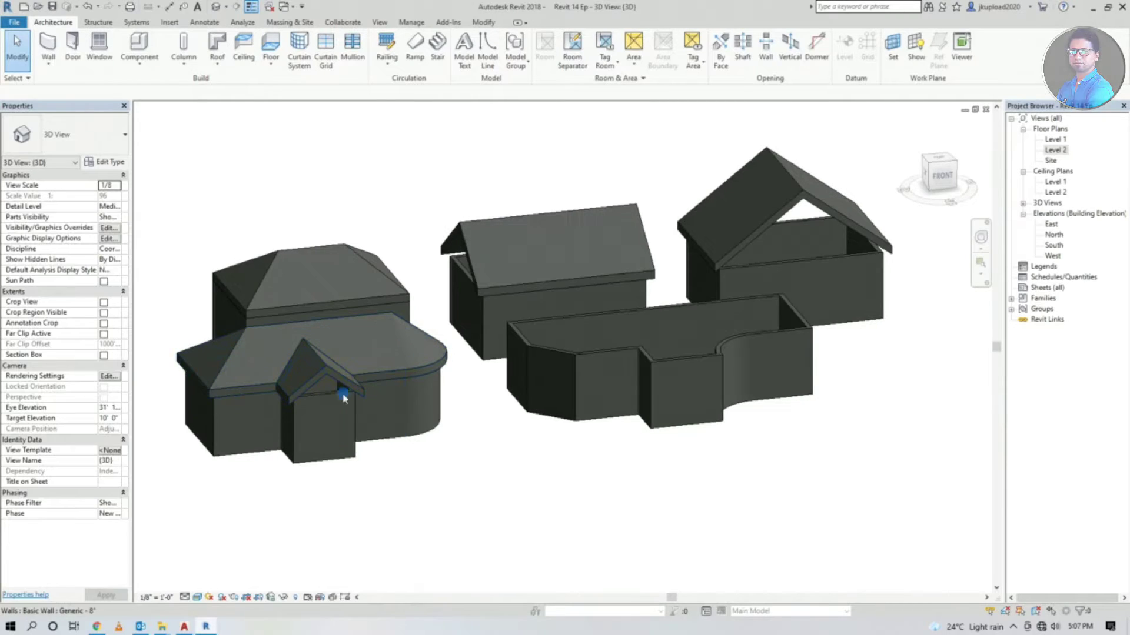
Step: Stop the lower-left roof's short left edge defining slope, creating a gable over the projection
{"action": "left_click", "coordinate": [335, 385]}
{"action": "left_click", "coordinate": [499, 54]}
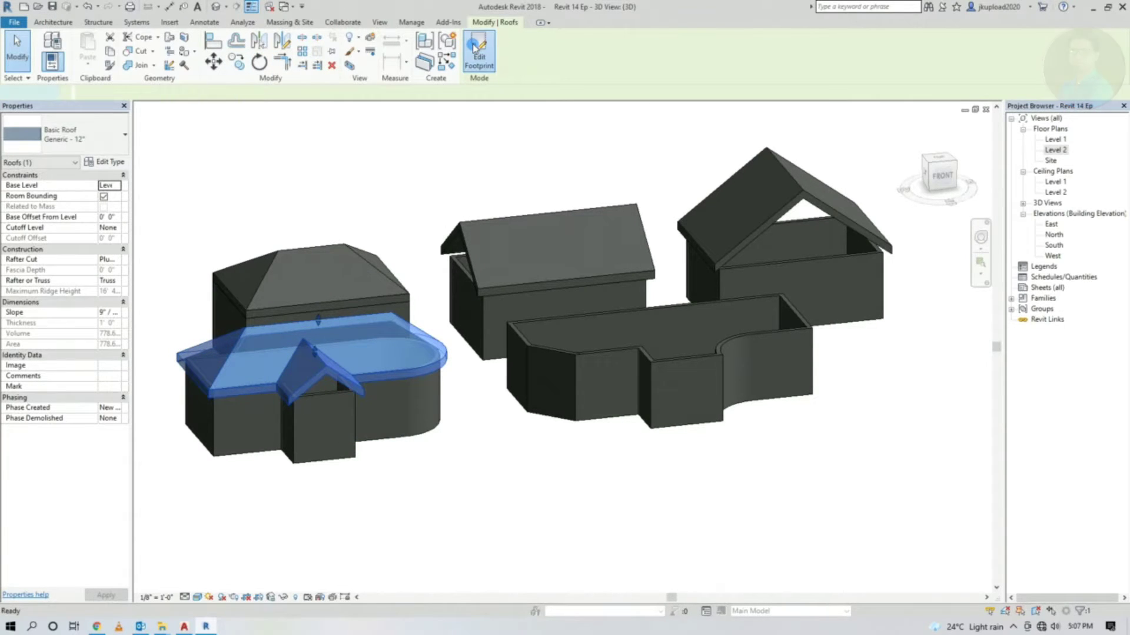
{"action": "mouse_move", "coordinate": [306, 431]}
{"action": "middle_mouse_down"}
{"action": "mouse_move", "coordinate": [369, 406]}
{"action": "mouse_move", "coordinate": [267, 318]}
{"action": "middle_mouse_up"}
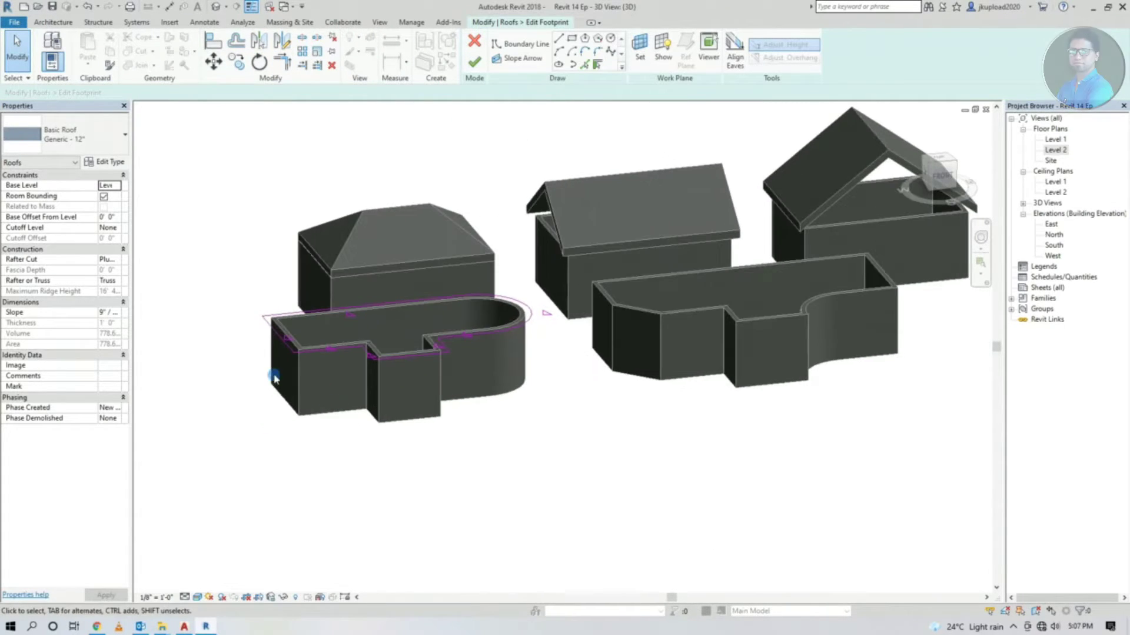
{"action": "scroll", "coordinate": [277, 320], "scroll_direction": "up", "scroll_amount": 2}
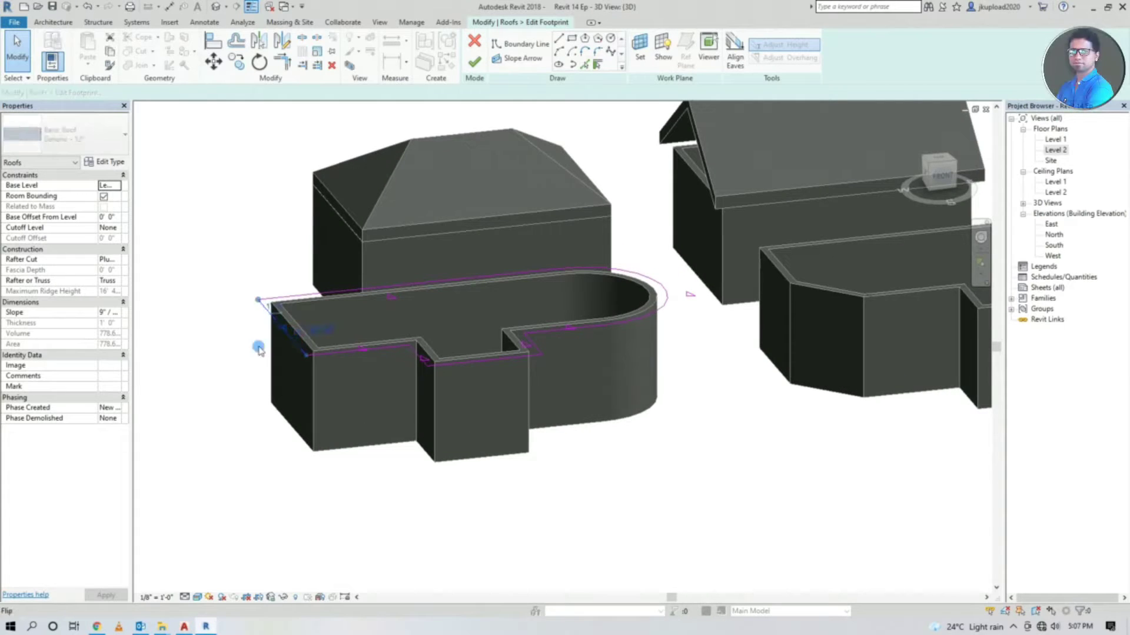
{"action": "left_click", "coordinate": [267, 320]}
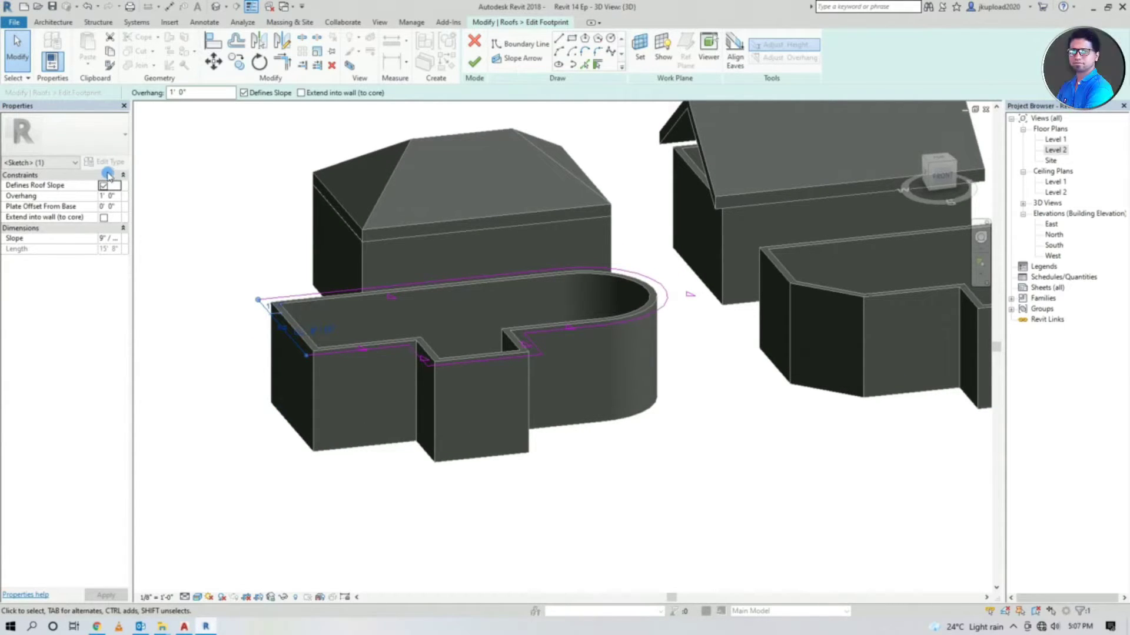
{"action": "left_click", "coordinate": [283, 93]}
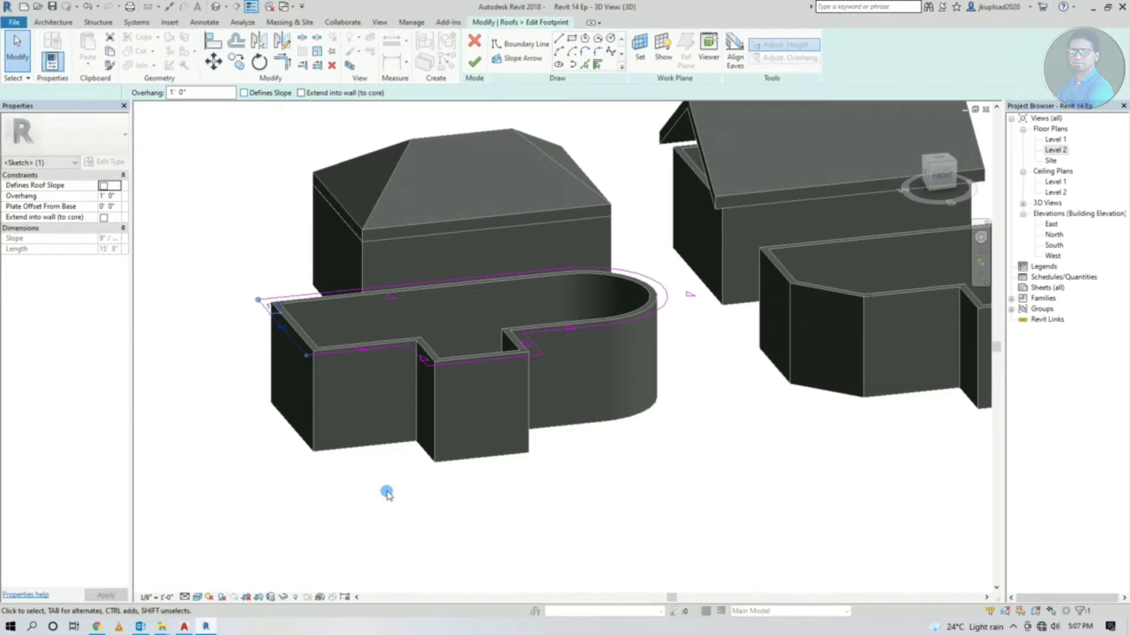
{"action": "left_click", "coordinate": [474, 61]}
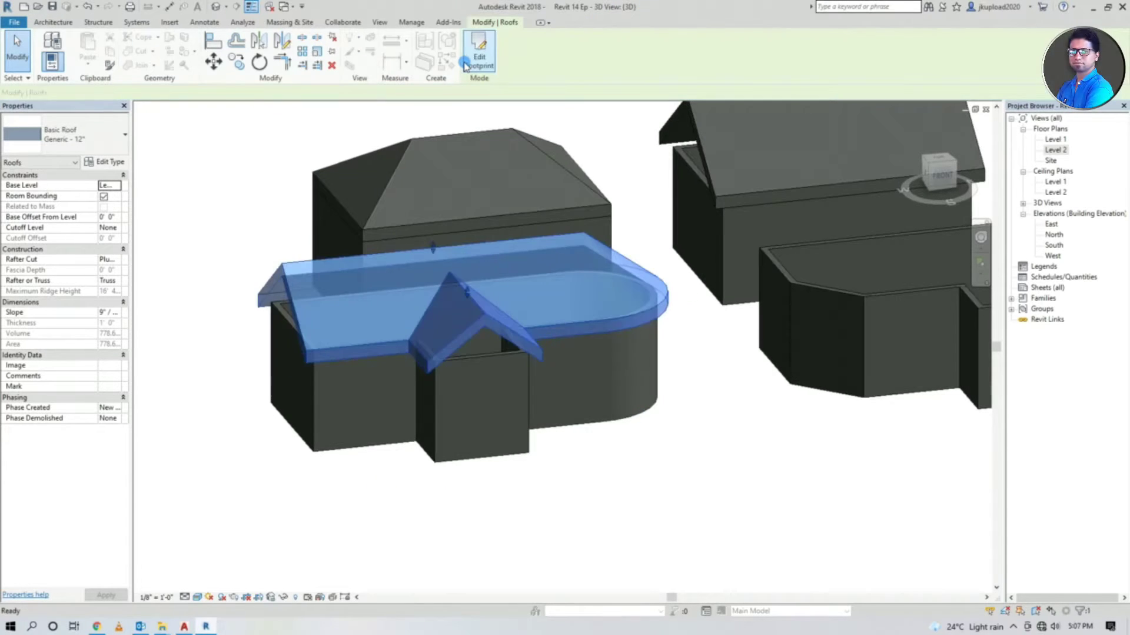
{"action": "left_click", "coordinate": [725, 450]}
{"action": "mouse_move", "coordinate": [725, 450]}
{"action": "middle_mouse_down", "text": "shift"}
{"action": "mouse_move", "coordinate": [424, 388]}
{"action": "mouse_move", "coordinate": [366, 416]}
{"action": "mouse_move", "coordinate": [265, 408]}
{"action": "mouse_move", "coordinate": [457, 442]}
{"action": "mouse_move", "coordinate": [414, 445]}
{"action": "mouse_move", "coordinate": [529, 385]}
{"action": "mouse_move", "coordinate": [560, 396]}
{"action": "mouse_move", "coordinate": [578, 445]}
{"action": "mouse_move", "coordinate": [417, 369]}
{"action": "mouse_move", "coordinate": [337, 348]}
{"action": "mouse_move", "coordinate": [361, 359]}
{"action": "mouse_move", "coordinate": [497, 347]}
{"action": "mouse_move", "coordinate": [580, 399]}
{"action": "mouse_move", "coordinate": [578, 450]}
{"action": "mouse_move", "coordinate": [556, 504]}
{"action": "middle_mouse_up", "text": "shift"}
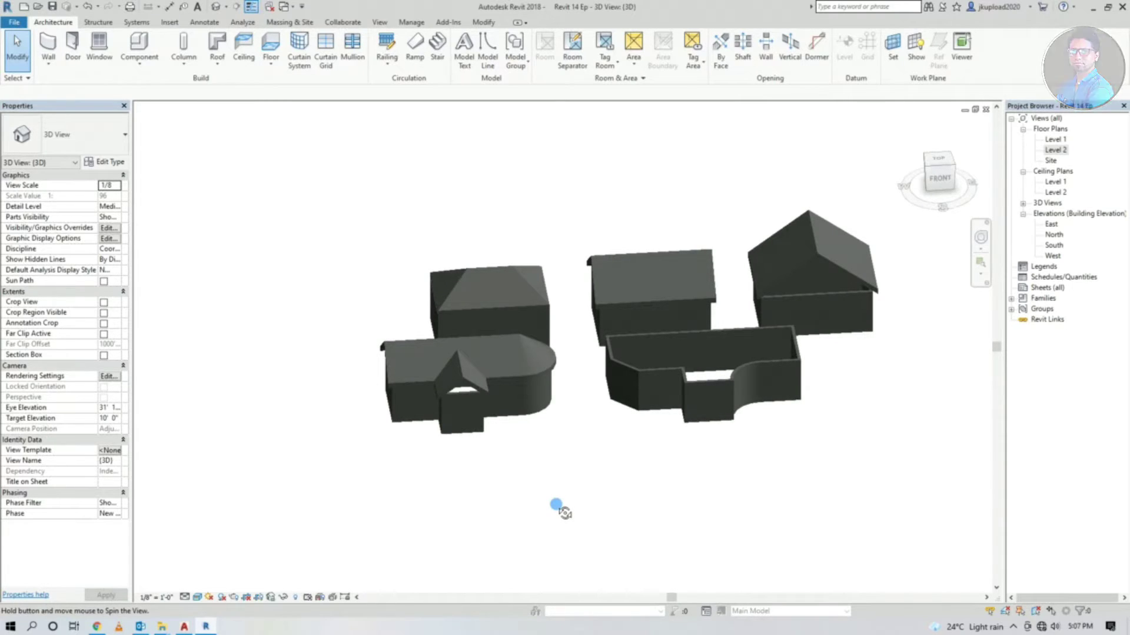
Step: Start a Roof by Footprint sketch on the Level 2 plan using Pick Walls
{"action": "middle_click_drag", "start_coordinate": [555, 504], "coordinate": [555, 505], "text": "shift"}
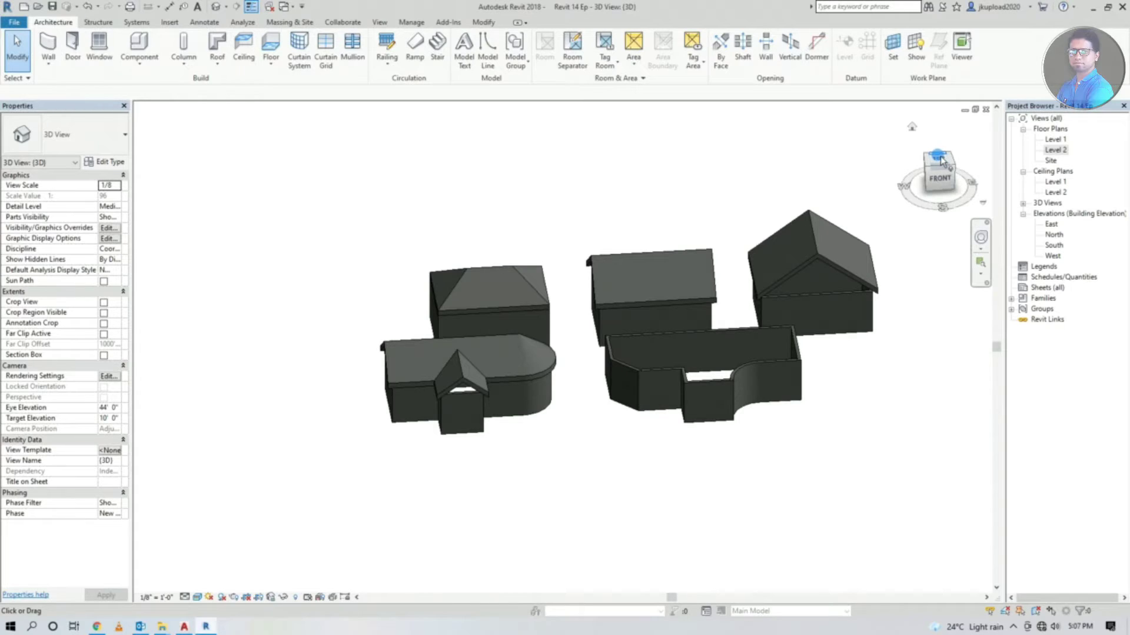
{"action": "double_click", "coordinate": [1054, 149]}
{"action": "scroll", "coordinate": [855, 422], "scroll_direction": "up", "scroll_amount": 3}
{"action": "scroll", "coordinate": [855, 422], "scroll_direction": "down", "scroll_amount": 2}
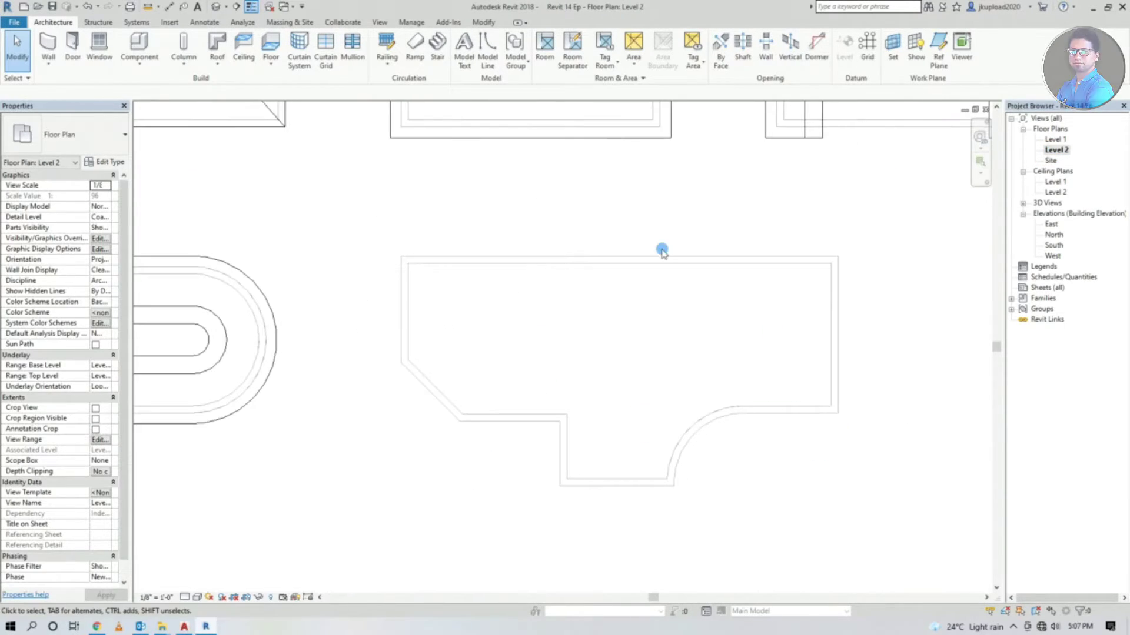
{"action": "left_click", "coordinate": [218, 57]}
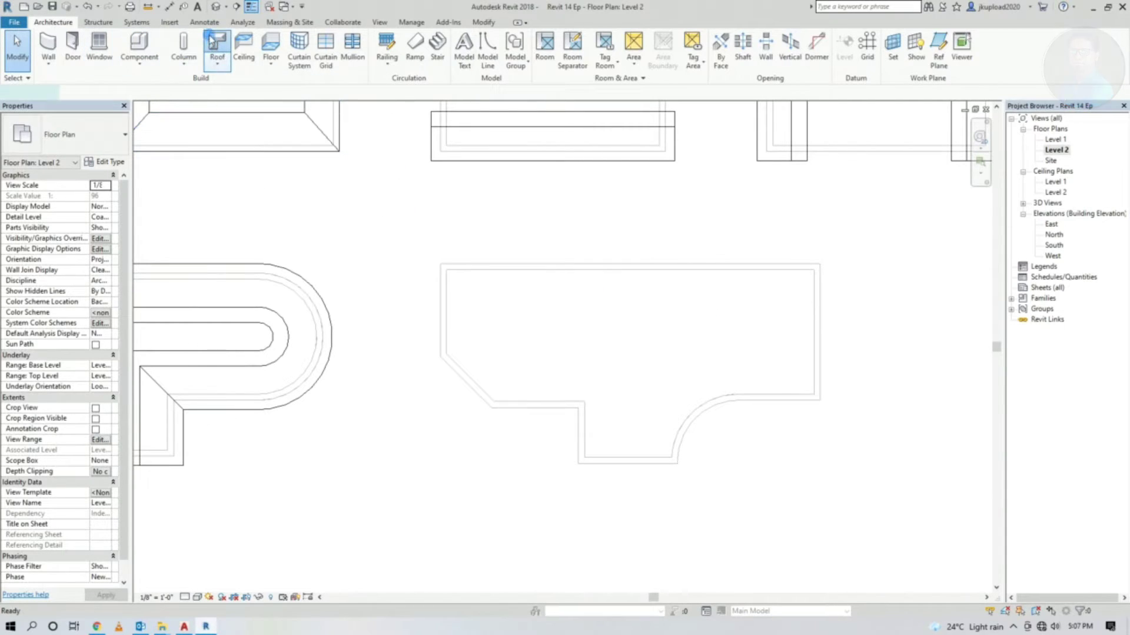
{"action": "scroll", "coordinate": [529, 340], "scroll_direction": "down", "scroll_amount": 2}
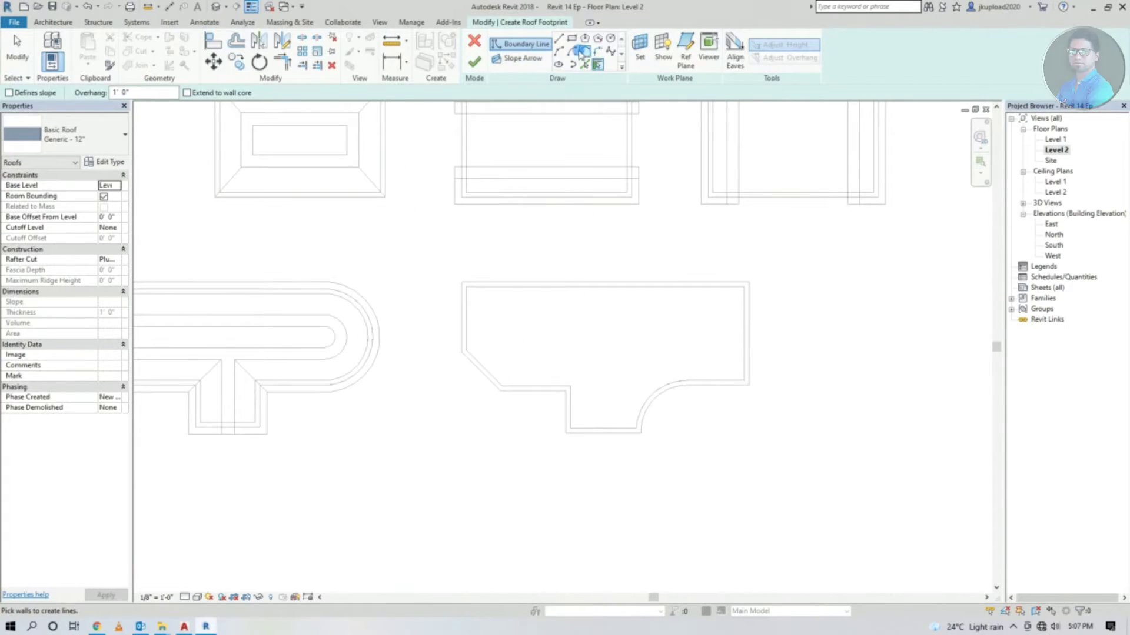
{"action": "left_click", "coordinate": [596, 67]}
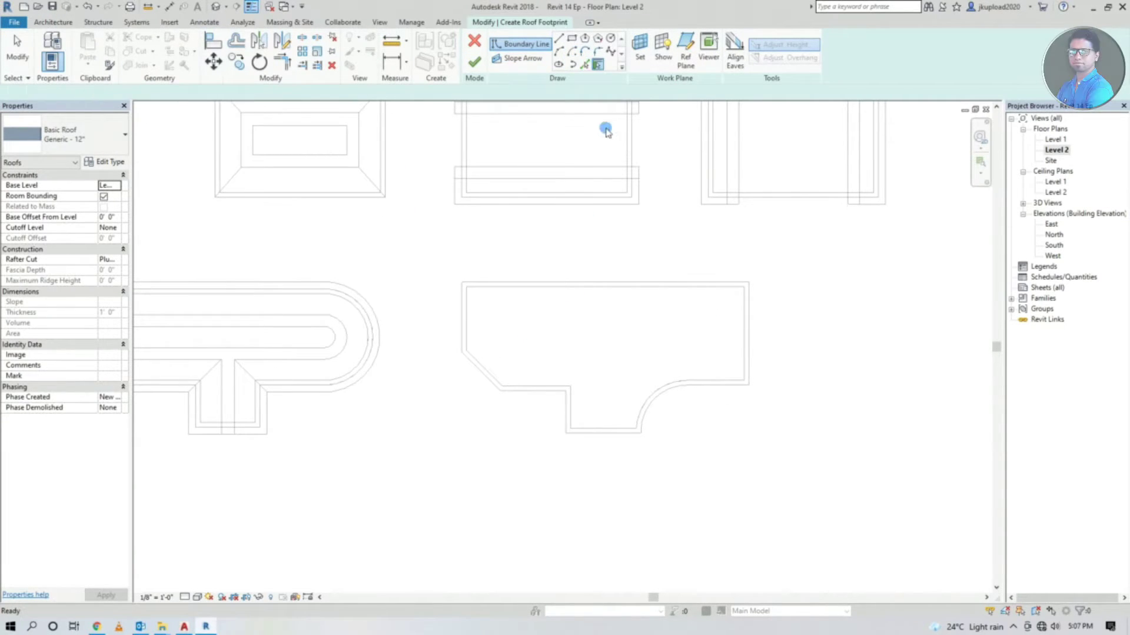
Step: Trace the curved-corner enclosure's eight walls as the roof footprint and finish the roof
{"action": "left_click", "coordinate": [549, 393]}
{"action": "left_click", "coordinate": [462, 332]}
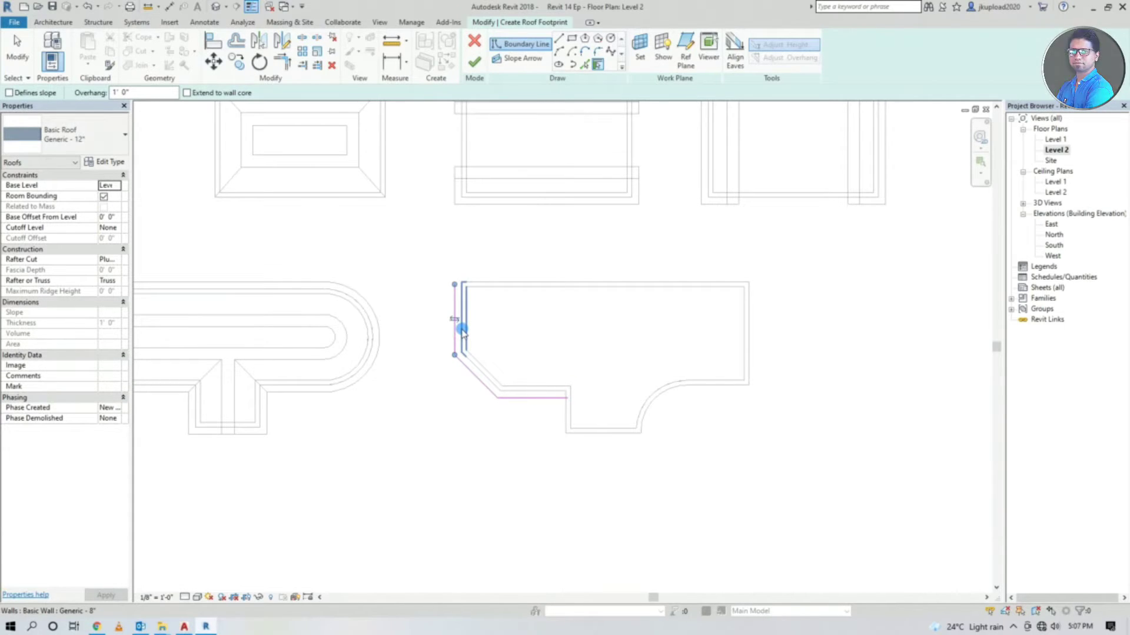
{"action": "left_click", "coordinate": [507, 281]}
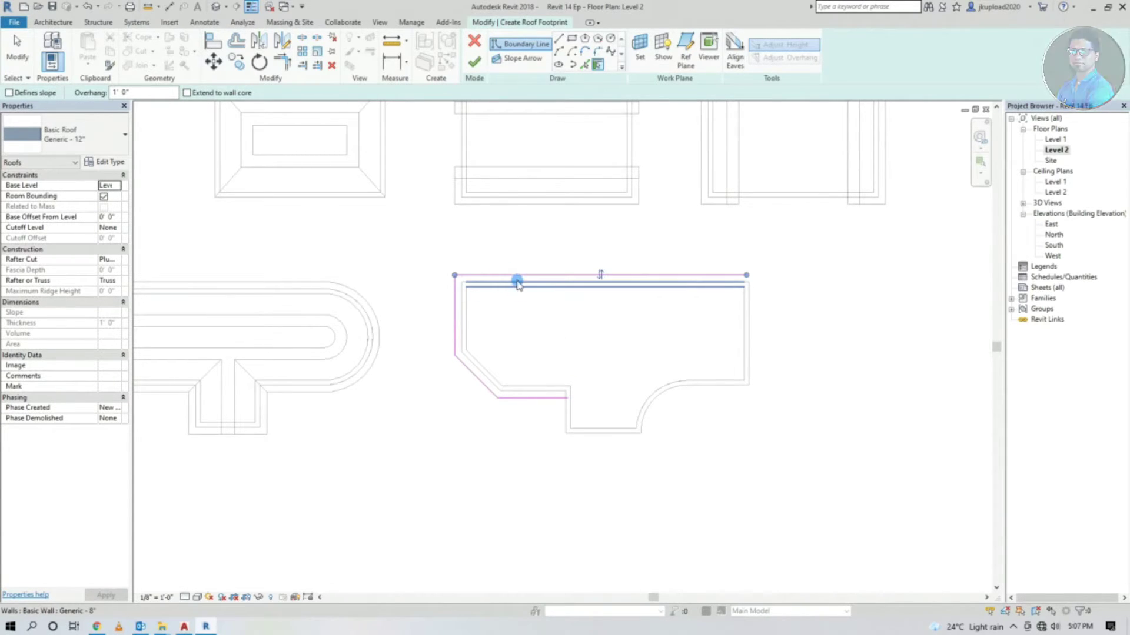
{"action": "left_click", "coordinate": [753, 325]}
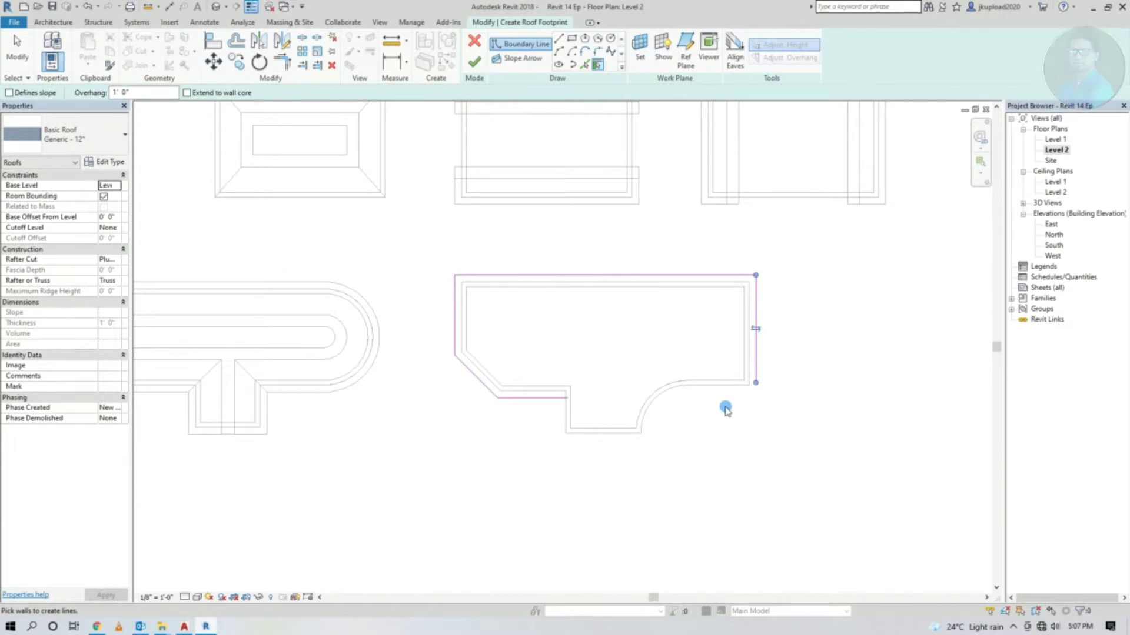
{"action": "left_click", "coordinate": [718, 387]}
{"action": "left_click", "coordinate": [654, 413]}
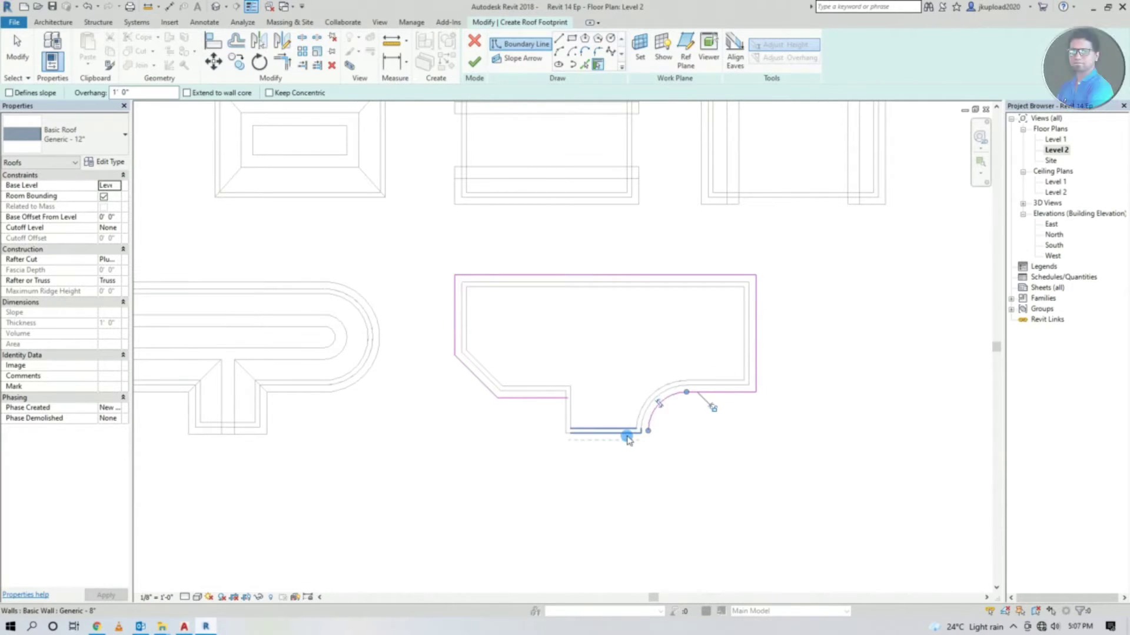
{"action": "left_click", "coordinate": [623, 434]}
{"action": "left_click", "coordinate": [566, 419]}
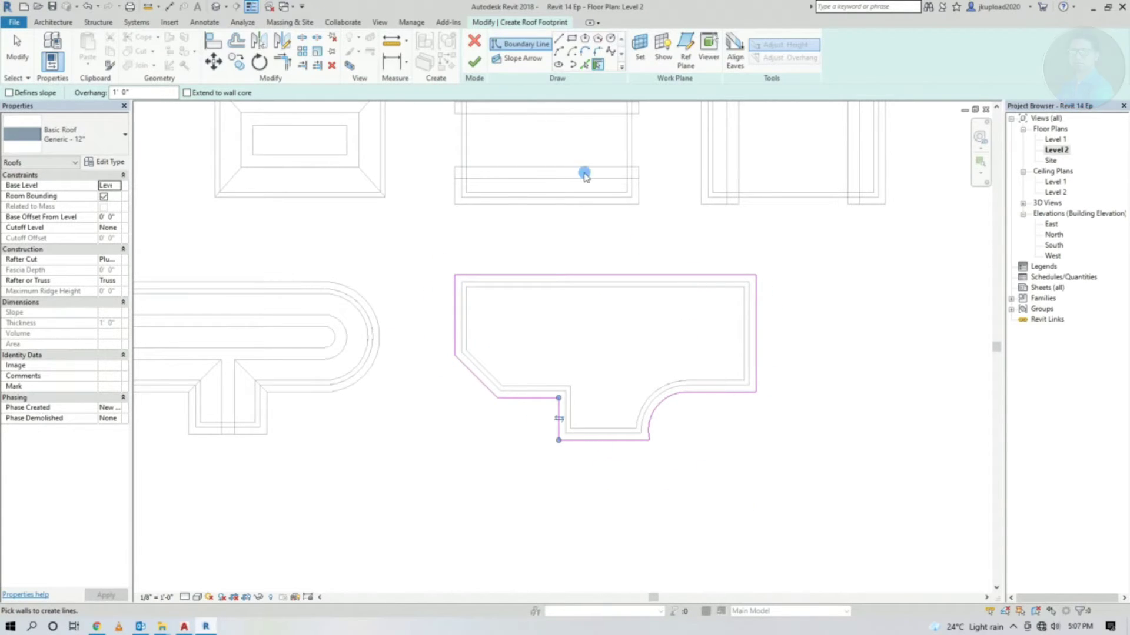
{"action": "left_click", "coordinate": [478, 64]}
{"action": "left_click", "coordinate": [749, 472]}
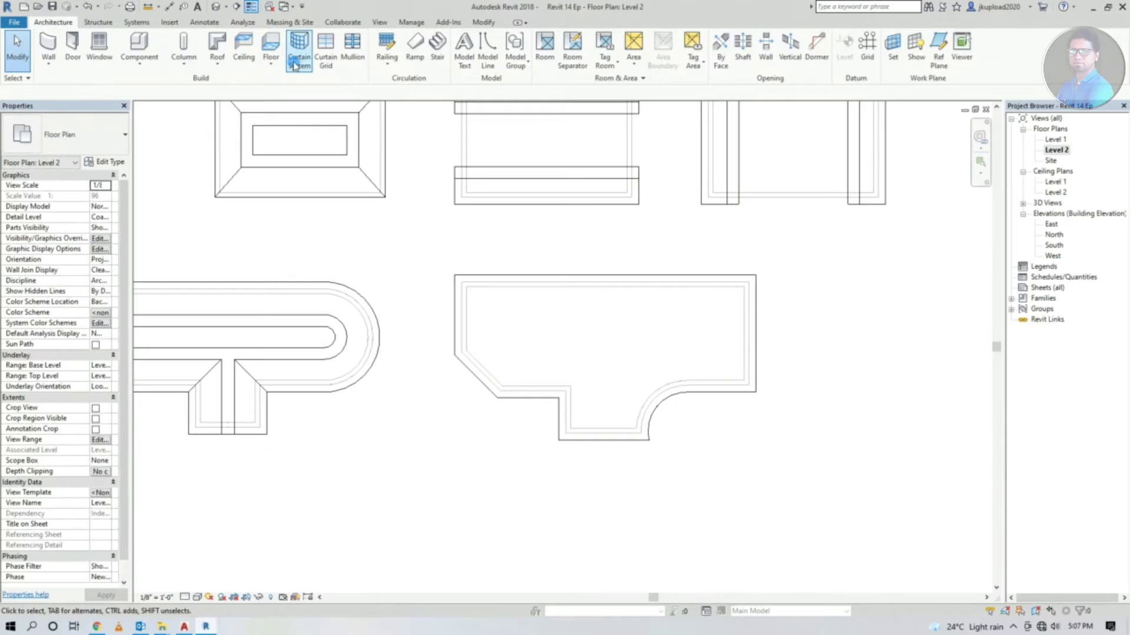
{"action": "left_click", "coordinate": [218, 7]}
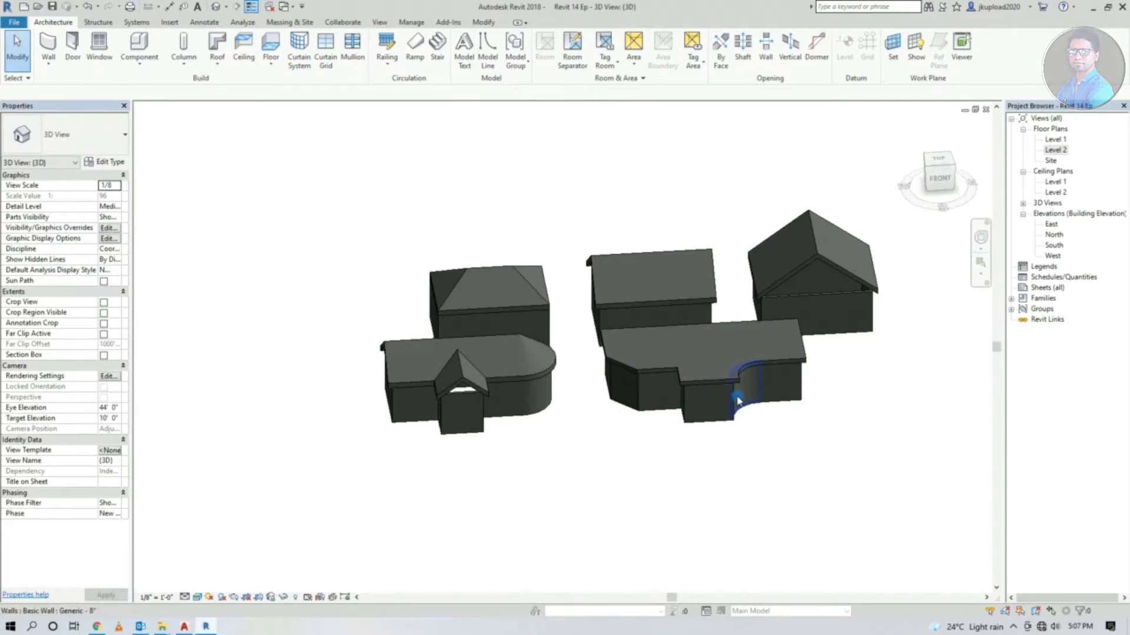
Step: Make all nine footprint edges of the curved-corner roof define slope, producing a hipped roof
{"action": "left_click", "coordinate": [674, 457]}
{"action": "mouse_move", "coordinate": [695, 442]}
{"action": "middle_mouse_down", "text": "shift"}
{"action": "mouse_move", "coordinate": [744, 391]}
{"action": "mouse_move", "coordinate": [667, 232]}
{"action": "mouse_move", "coordinate": [545, 293]}
{"action": "mouse_move", "coordinate": [461, 360]}
{"action": "mouse_move", "coordinate": [391, 396]}
{"action": "mouse_move", "coordinate": [441, 471]}
{"action": "mouse_move", "coordinate": [734, 457]}
{"action": "mouse_move", "coordinate": [665, 459]}
{"action": "mouse_move", "coordinate": [680, 269]}
{"action": "mouse_move", "coordinate": [676, 359]}
{"action": "mouse_move", "coordinate": [706, 378]}
{"action": "middle_mouse_up", "text": "shift"}
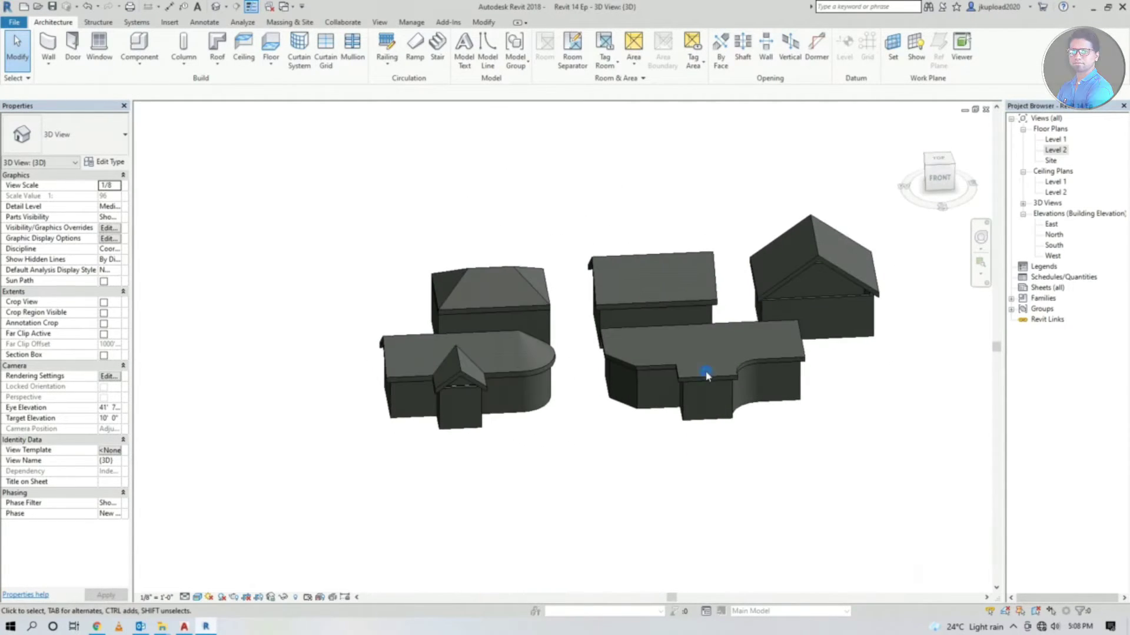
{"action": "left_click", "coordinate": [719, 381]}
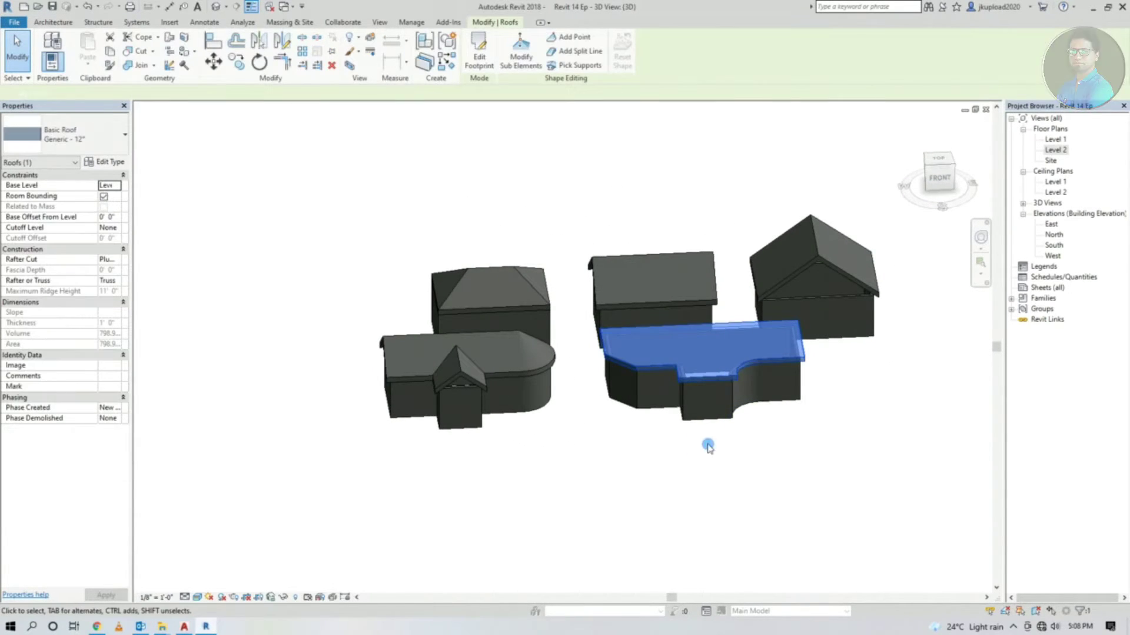
{"action": "left_click", "coordinate": [479, 52]}
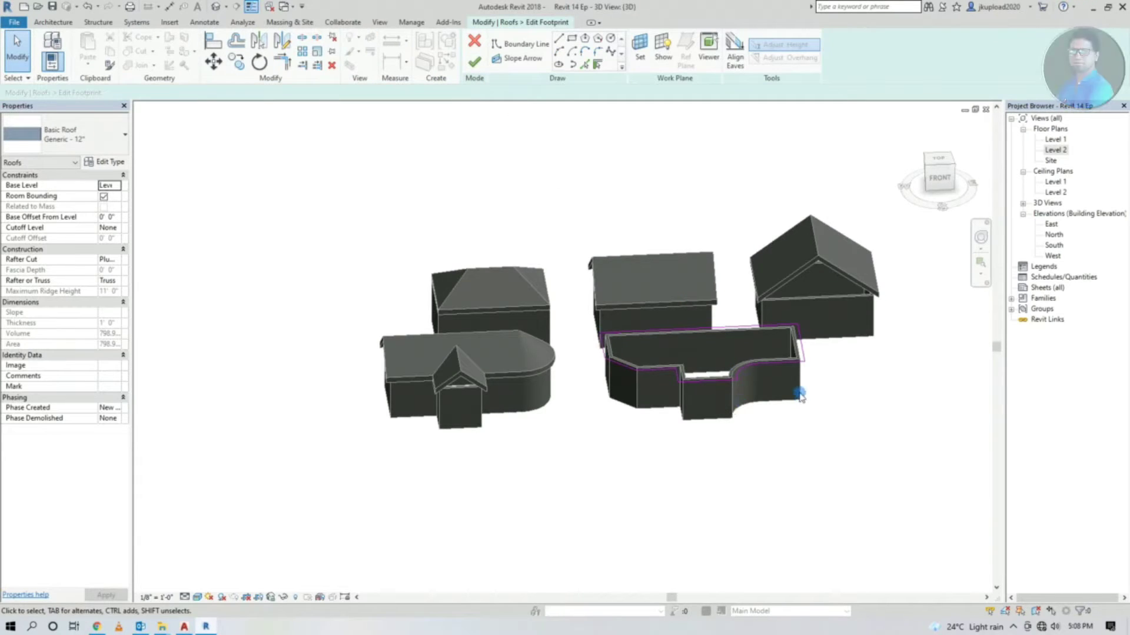
{"action": "middle_click_drag", "start_coordinate": [799, 395], "coordinate": [670, 457], "text": "shift"}
{"action": "left_click_drag", "start_coordinate": [580, 312], "coordinate": [804, 426]}
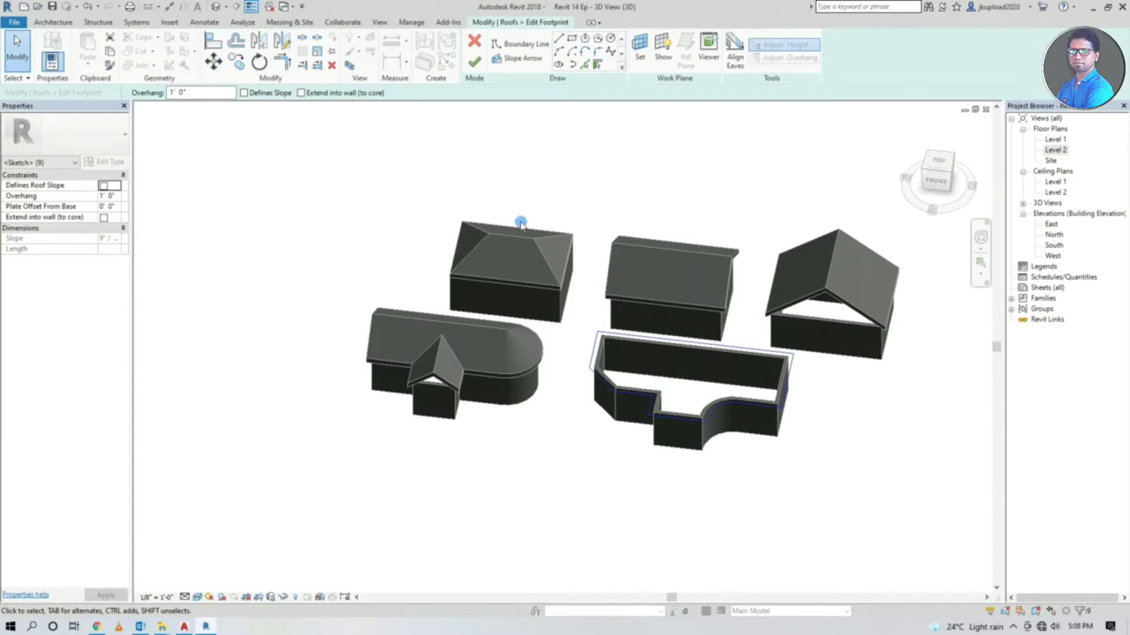
{"action": "left_click", "coordinate": [272, 97]}
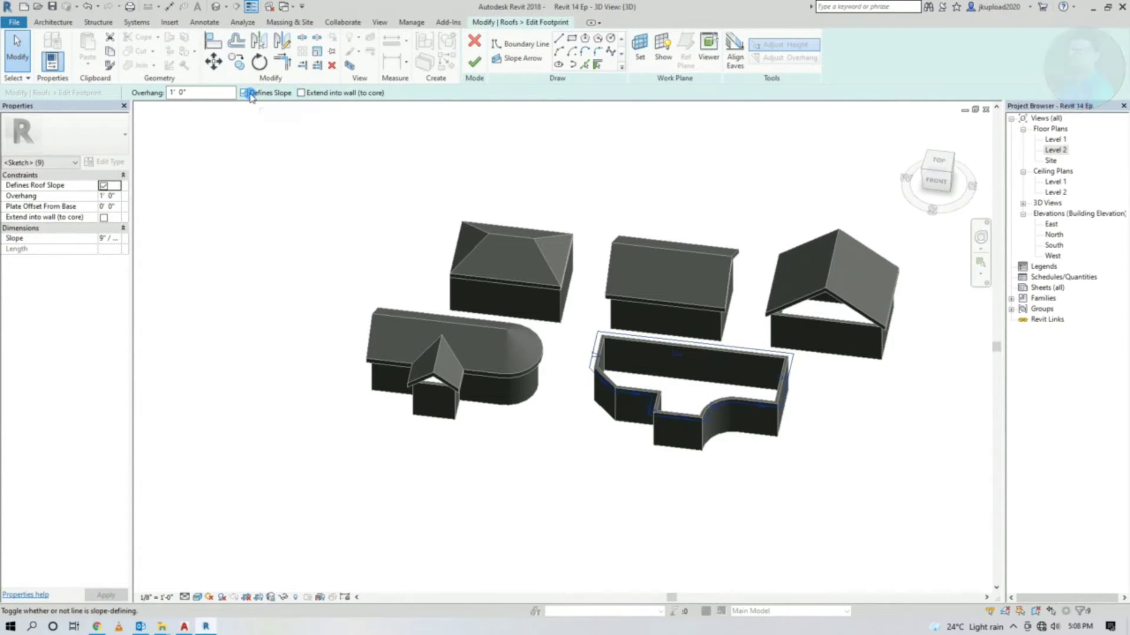
{"action": "left_click", "coordinate": [475, 65]}
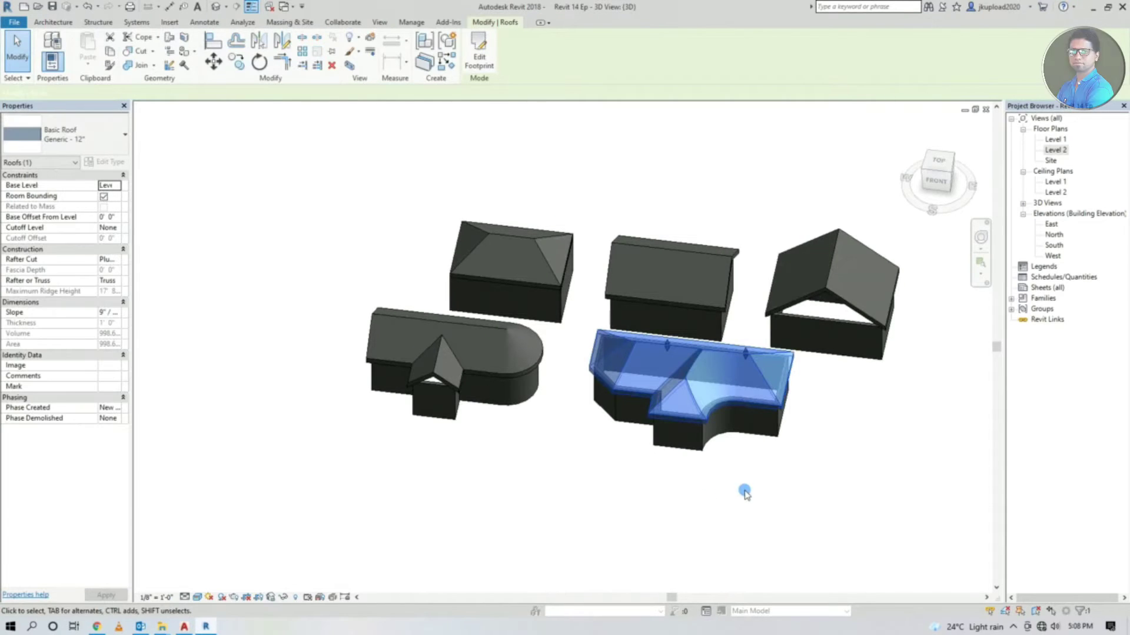
{"action": "left_click", "coordinate": [682, 494]}
{"action": "mouse_move", "coordinate": [658, 494]}
{"action": "middle_mouse_down", "text": "shift"}
{"action": "mouse_move", "coordinate": [641, 225]}
{"action": "mouse_move", "coordinate": [433, 330]}
{"action": "mouse_move", "coordinate": [471, 403]}
{"action": "mouse_move", "coordinate": [531, 418]}
{"action": "mouse_move", "coordinate": [685, 422]}
{"action": "middle_mouse_up", "text": "shift"}
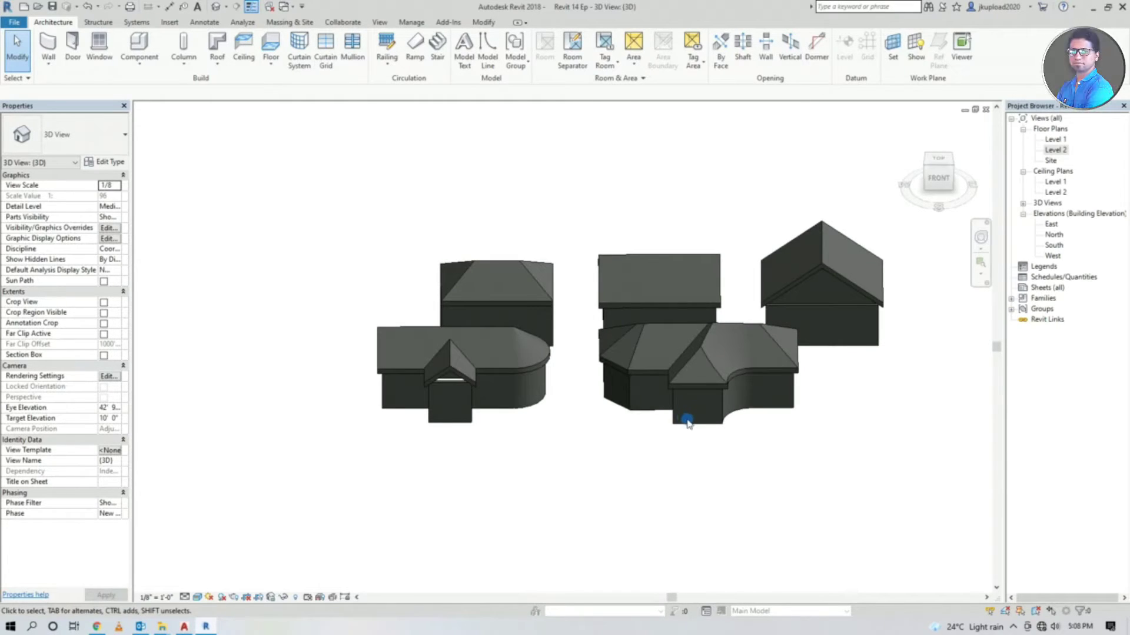
{"action": "mouse_move", "coordinate": [632, 439]}
{"action": "middle_mouse_down", "text": "shift"}
{"action": "mouse_move", "coordinate": [661, 383]}
{"action": "mouse_move", "coordinate": [668, 277]}
{"action": "mouse_move", "coordinate": [612, 194]}
{"action": "mouse_move", "coordinate": [540, 209]}
{"action": "mouse_move", "coordinate": [472, 322]}
{"action": "middle_mouse_up", "text": "shift"}
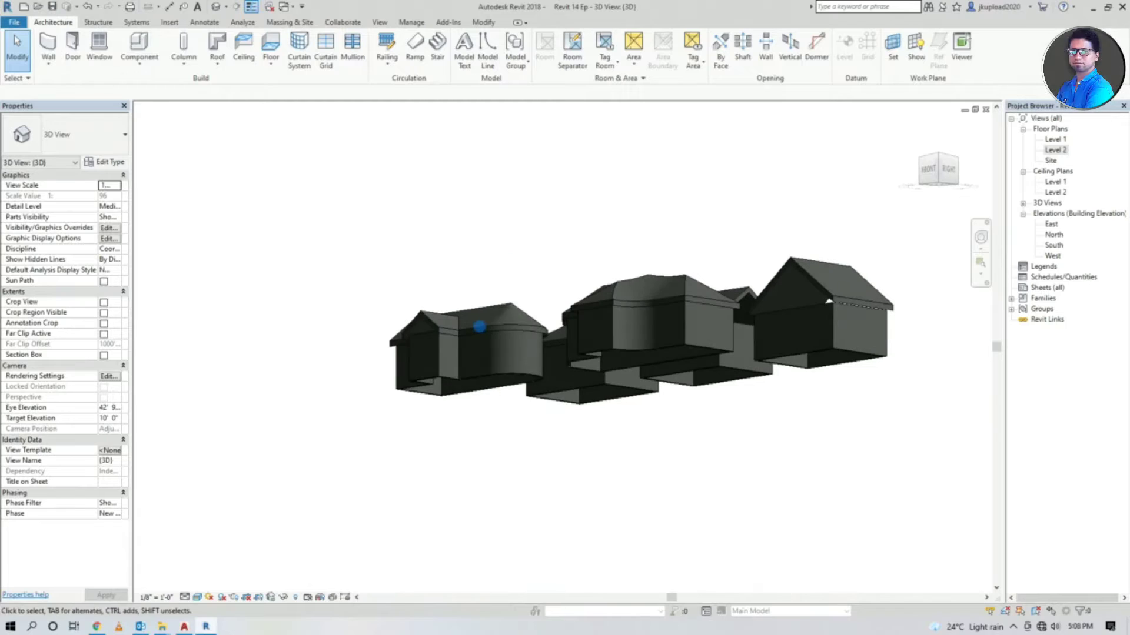
{"action": "scroll", "coordinate": [411, 371], "scroll_direction": "up", "scroll_amount": 2}
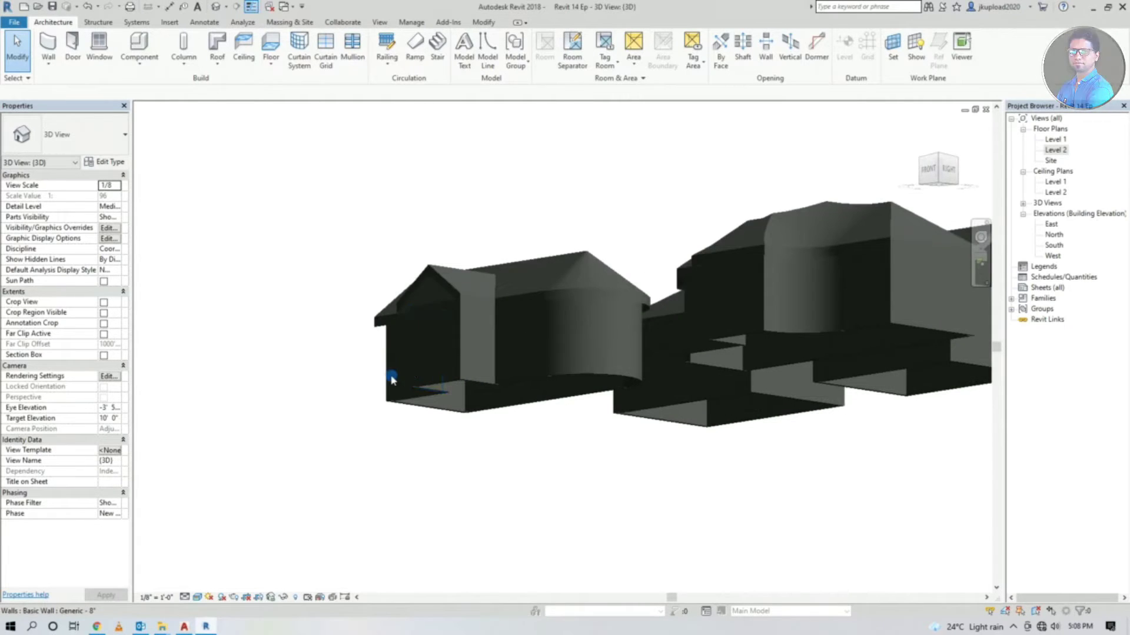
{"action": "mouse_move", "coordinate": [391, 380]}
{"action": "middle_mouse_down", "text": "shift"}
{"action": "mouse_move", "coordinate": [537, 407]}
{"action": "mouse_move", "coordinate": [595, 434]}
{"action": "mouse_move", "coordinate": [618, 399]}
{"action": "middle_mouse_up", "text": "shift"}
{"action": "scroll", "coordinate": [607, 306], "scroll_direction": "up", "scroll_amount": 3}
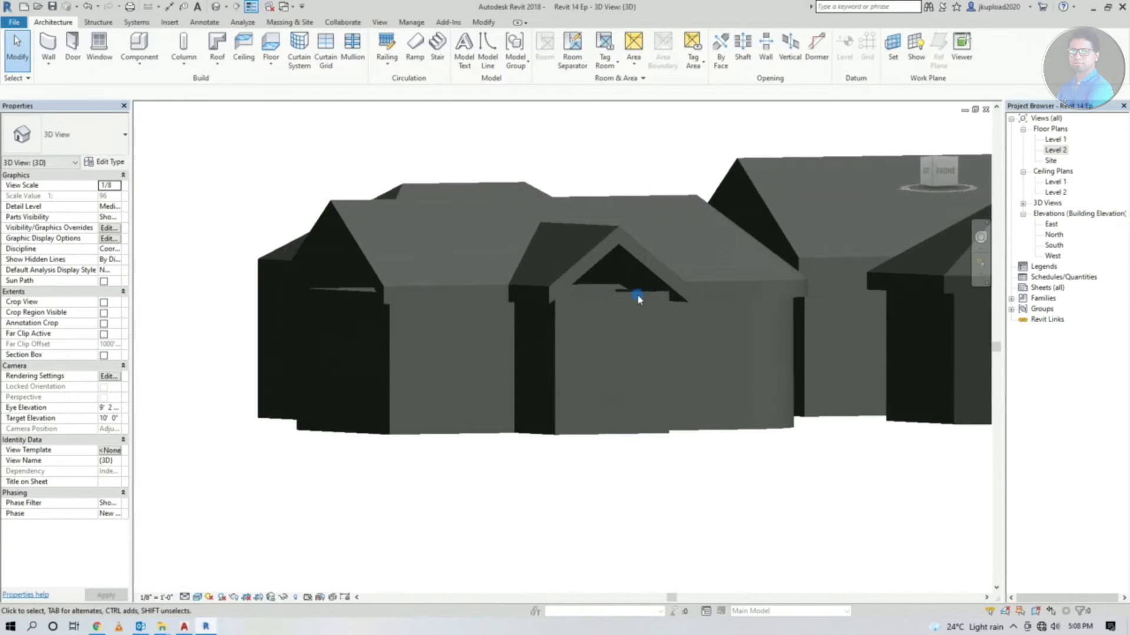
{"action": "mouse_move", "coordinate": [638, 297]}
{"action": "middle_mouse_down", "text": "shift"}
{"action": "mouse_move", "coordinate": [600, 320]}
{"action": "mouse_move", "coordinate": [587, 356]}
{"action": "mouse_move", "coordinate": [537, 373]}
{"action": "mouse_move", "coordinate": [511, 410]}
{"action": "mouse_move", "coordinate": [494, 360]}
{"action": "mouse_move", "coordinate": [280, 368]}
{"action": "middle_mouse_up", "text": "shift"}
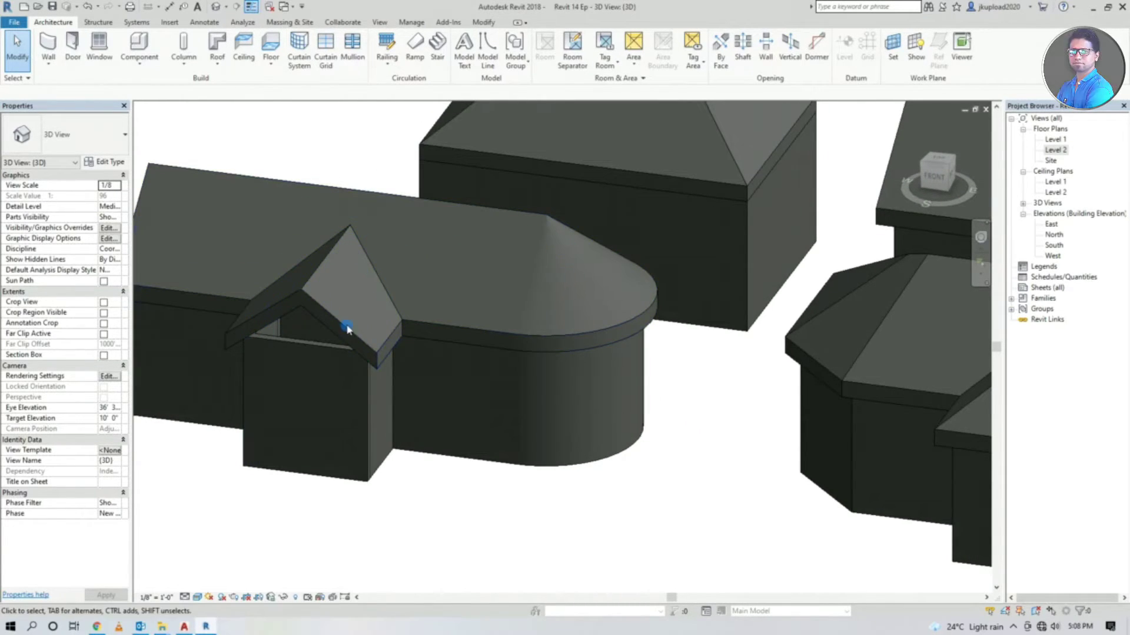
{"action": "mouse_move", "coordinate": [429, 388]}
{"action": "middle_mouse_down", "text": "shift"}
{"action": "mouse_move", "coordinate": [676, 336]}
{"action": "mouse_move", "coordinate": [670, 347]}
{"action": "middle_mouse_up", "text": "shift"}
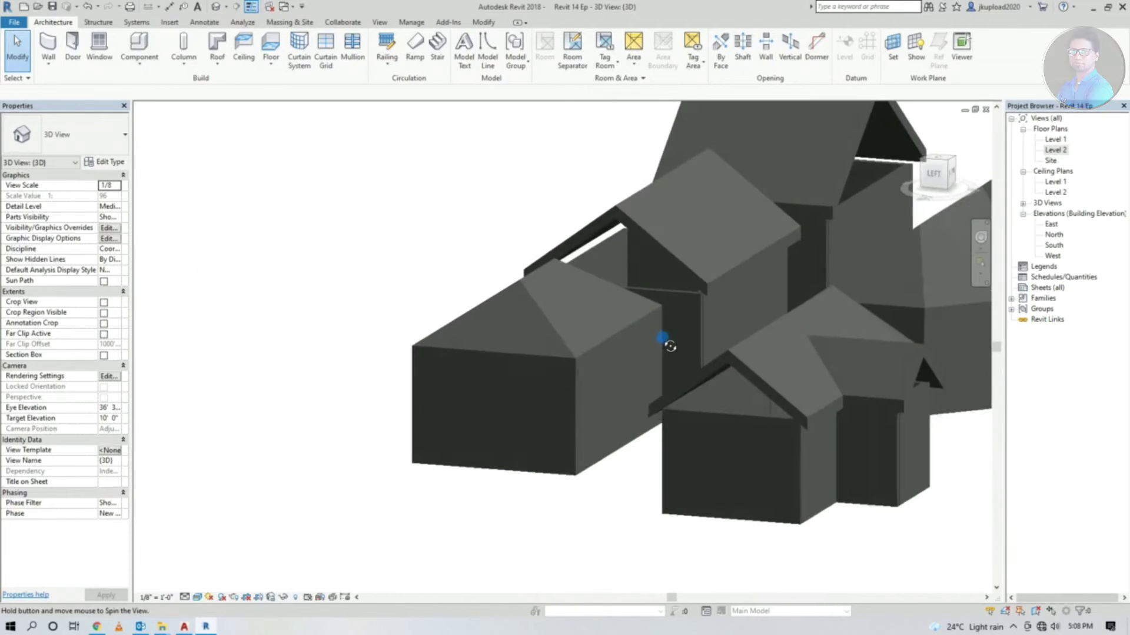
{"action": "scroll", "coordinate": [648, 370], "scroll_direction": "down", "scroll_amount": 5}
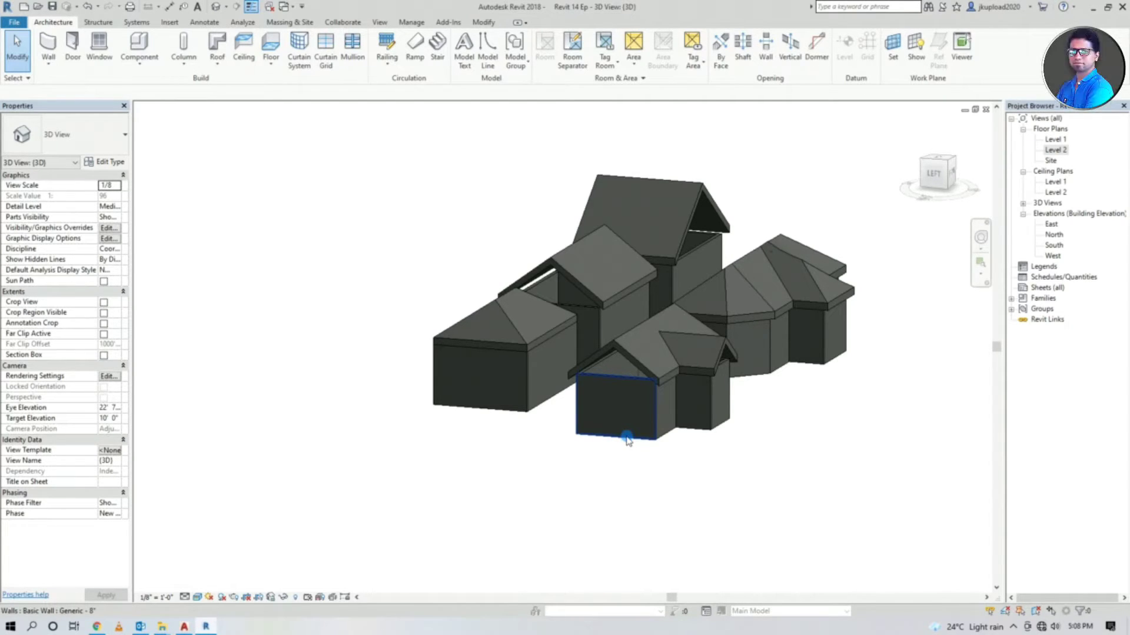
Step: Tab-select the chain of eight walls of the front cross-gabled house
{"action": "left_click", "coordinate": [627, 439]}
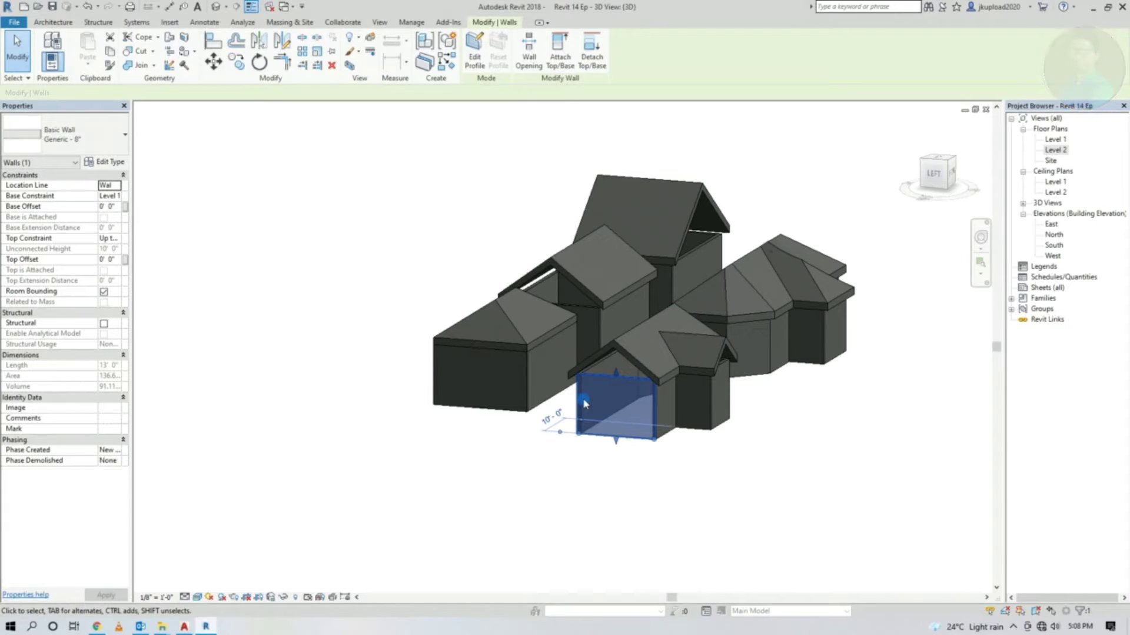
{"action": "key", "text": "Tab"}
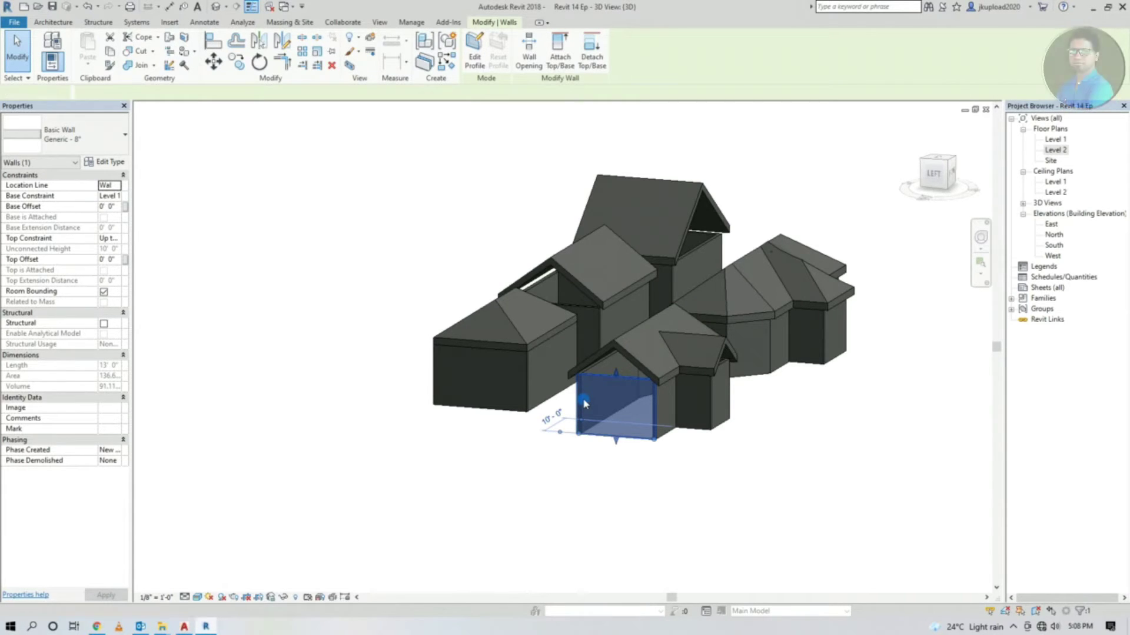
{"action": "left_click", "coordinate": [585, 404]}
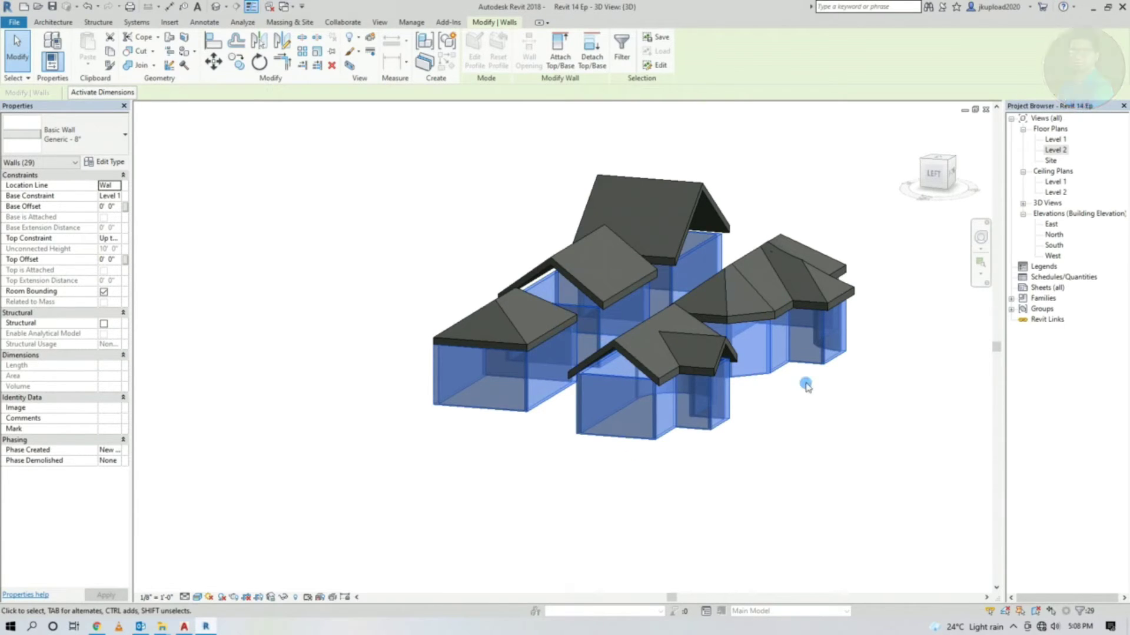
{"action": "left_click", "coordinate": [758, 477]}
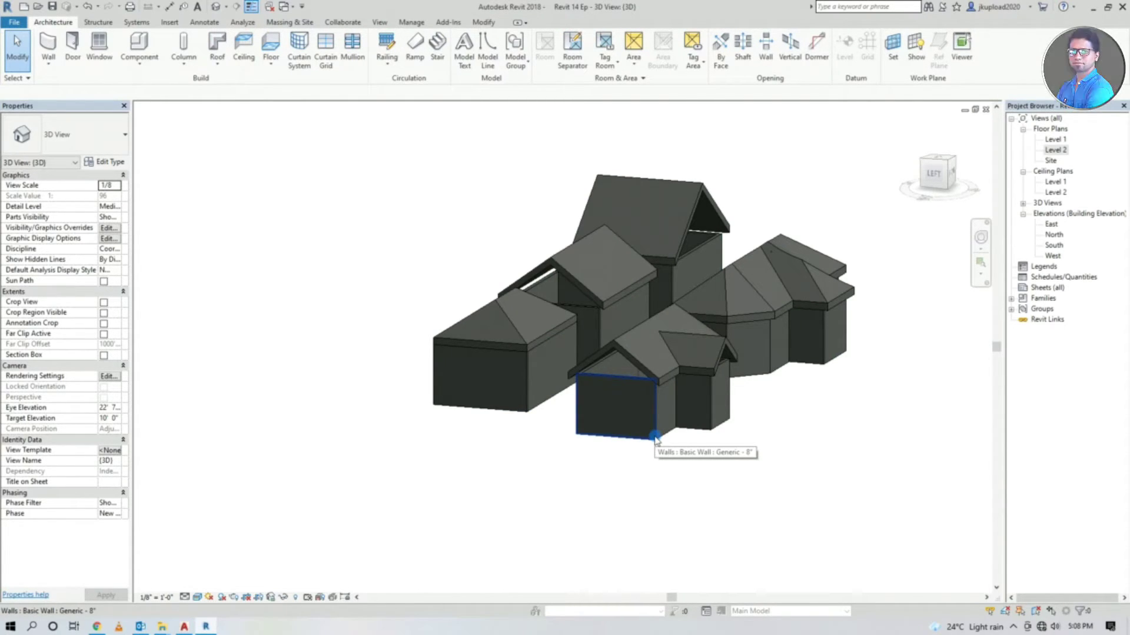
{"action": "key", "text": "Tab"}
{"action": "left_click", "coordinate": [656, 440]}
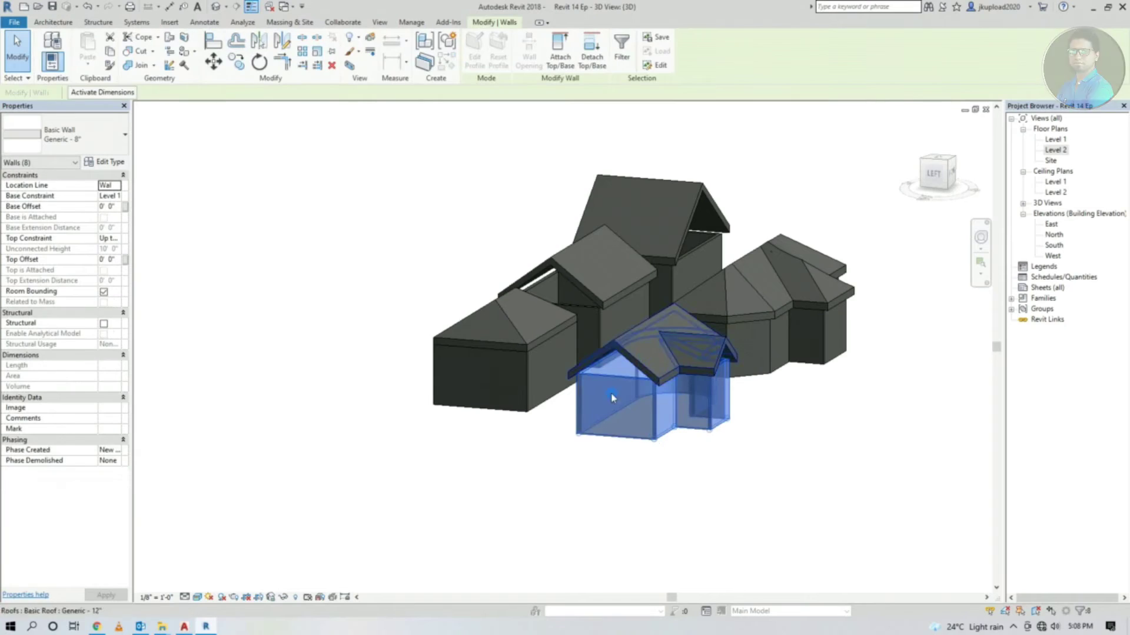
{"action": "mouse_move", "coordinate": [739, 440]}
{"action": "middle_mouse_down", "text": "shift"}
{"action": "mouse_move", "coordinate": [770, 436]}
{"action": "mouse_move", "coordinate": [645, 402]}
{"action": "middle_mouse_up", "text": "shift"}
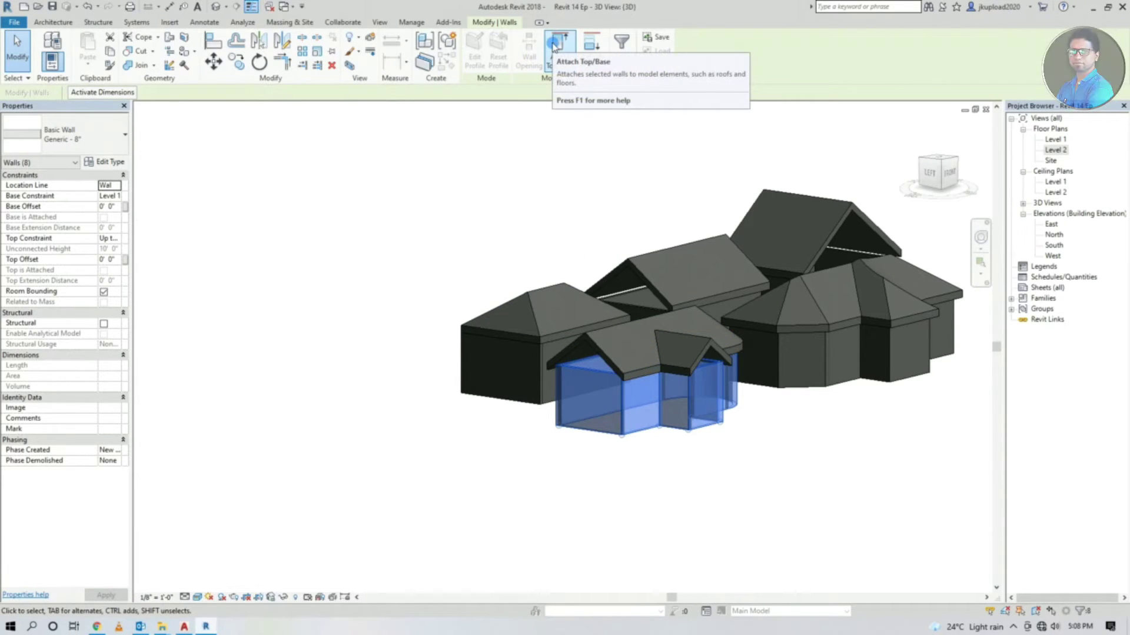
{"action": "mouse_move", "coordinate": [559, 48]}
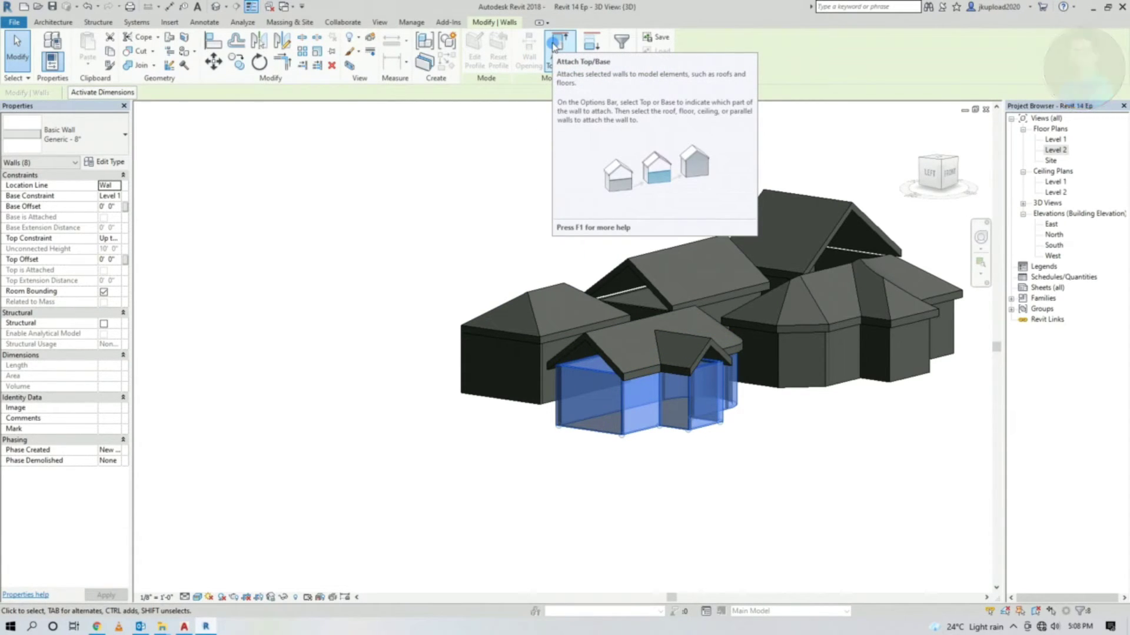
Step: Attach the front house's eight walls to its roof with Attach Top/Base
{"action": "left_click", "coordinate": [553, 45]}
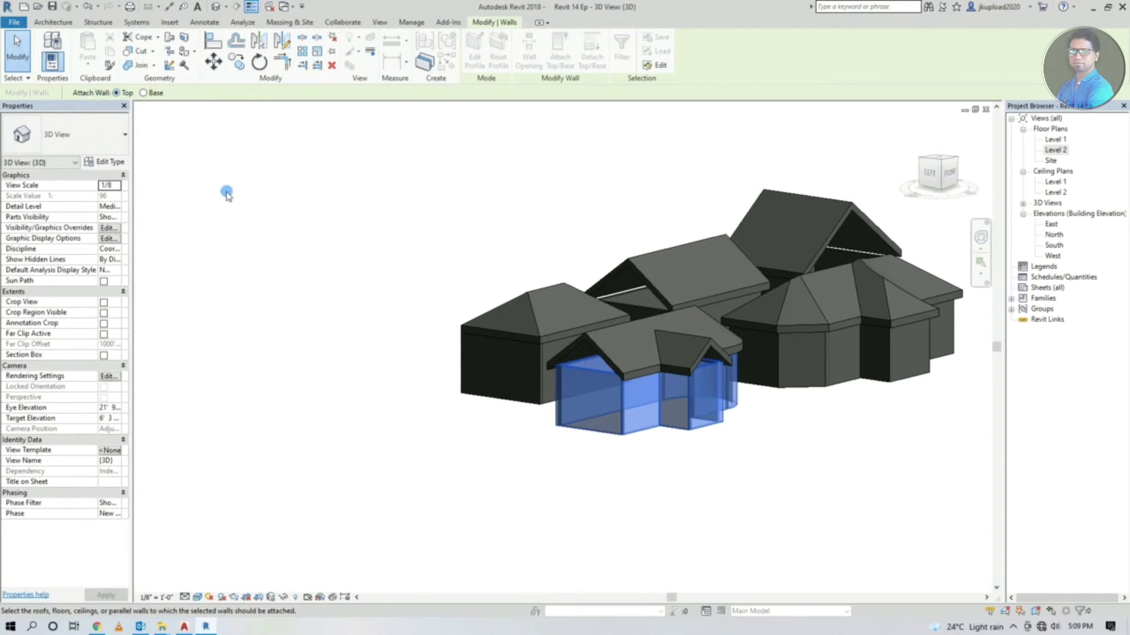
{"action": "scroll", "coordinate": [698, 440], "scroll_direction": "up", "scroll_amount": 2}
{"action": "scroll", "coordinate": [703, 436], "scroll_direction": "up", "scroll_amount": 2}
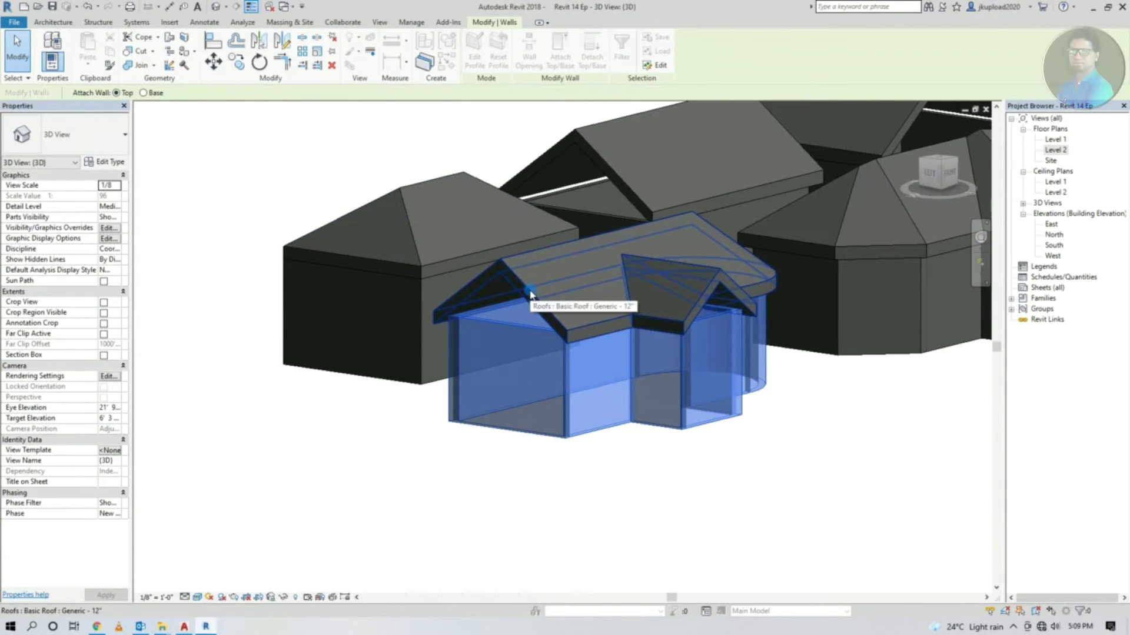
{"action": "left_click", "coordinate": [529, 294]}
{"action": "left_click", "coordinate": [781, 480]}
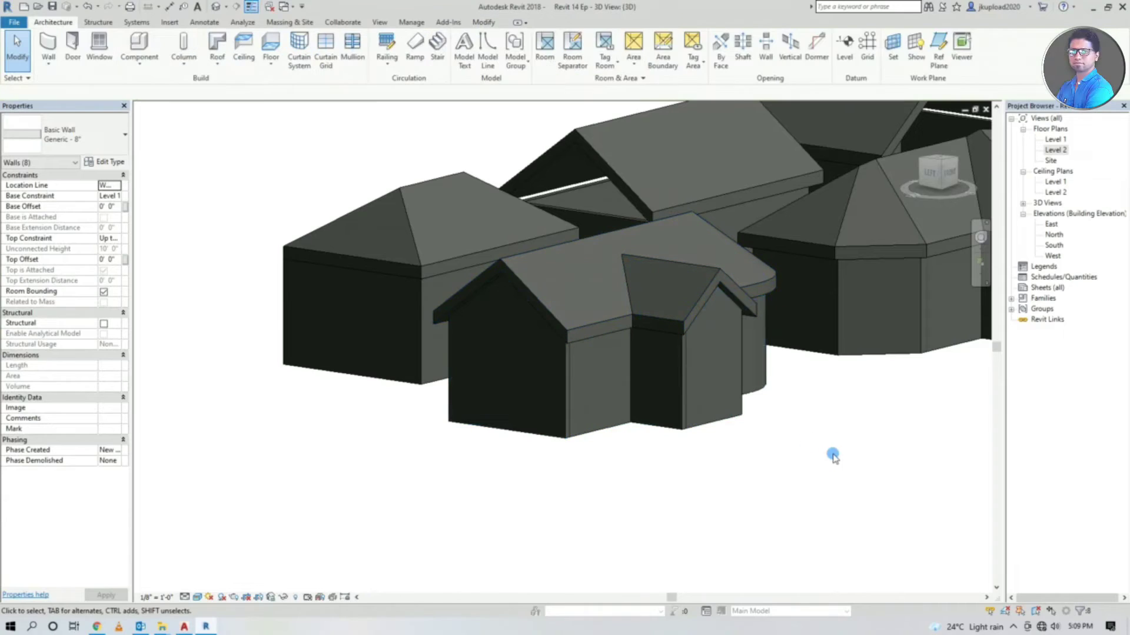
{"action": "mouse_move", "coordinate": [781, 480]}
{"action": "middle_mouse_down", "text": "shift"}
{"action": "mouse_move", "coordinate": [731, 441]}
{"action": "mouse_move", "coordinate": [542, 383]}
{"action": "mouse_move", "coordinate": [428, 386]}
{"action": "mouse_move", "coordinate": [602, 462]}
{"action": "mouse_move", "coordinate": [847, 518]}
{"action": "middle_mouse_up", "text": "shift"}
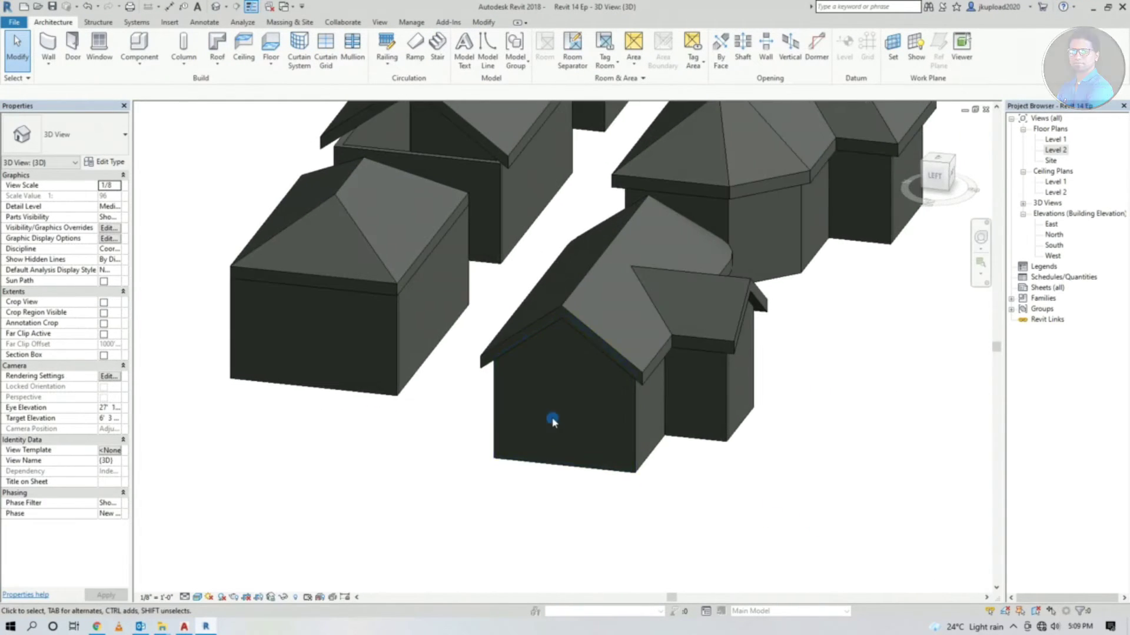
{"action": "scroll", "coordinate": [488, 259], "scroll_direction": "up", "scroll_amount": 2}
Step: Drag the top of another house's gable-end wall upward to make it taller
{"action": "left_click", "coordinate": [506, 312]}
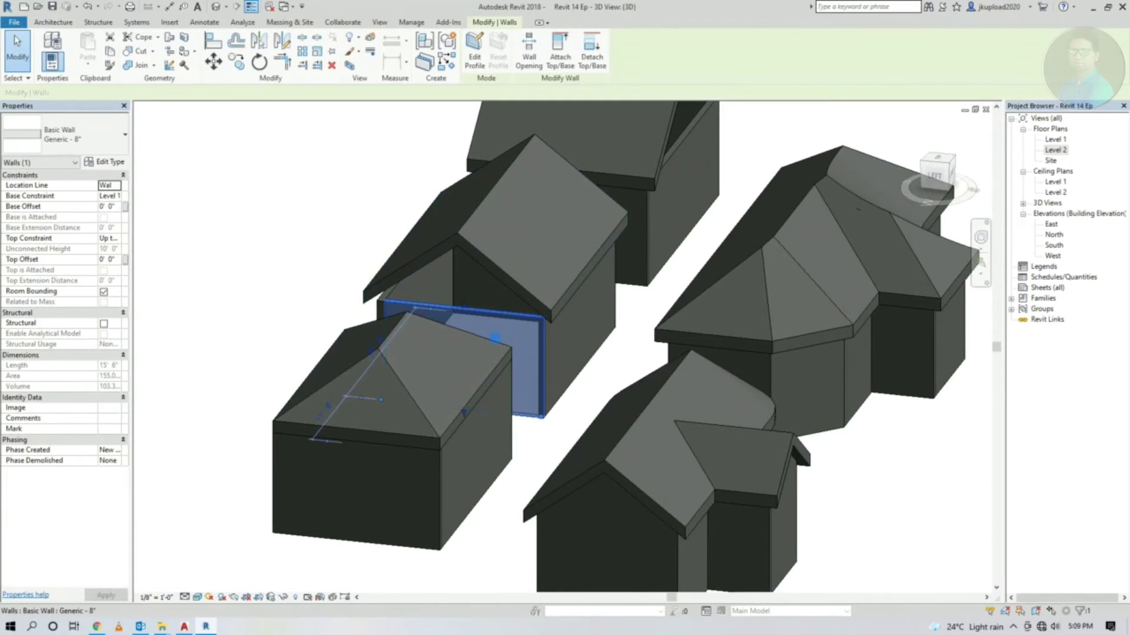
{"action": "left_click_drag", "start_coordinate": [471, 307], "coordinate": [461, 171]}
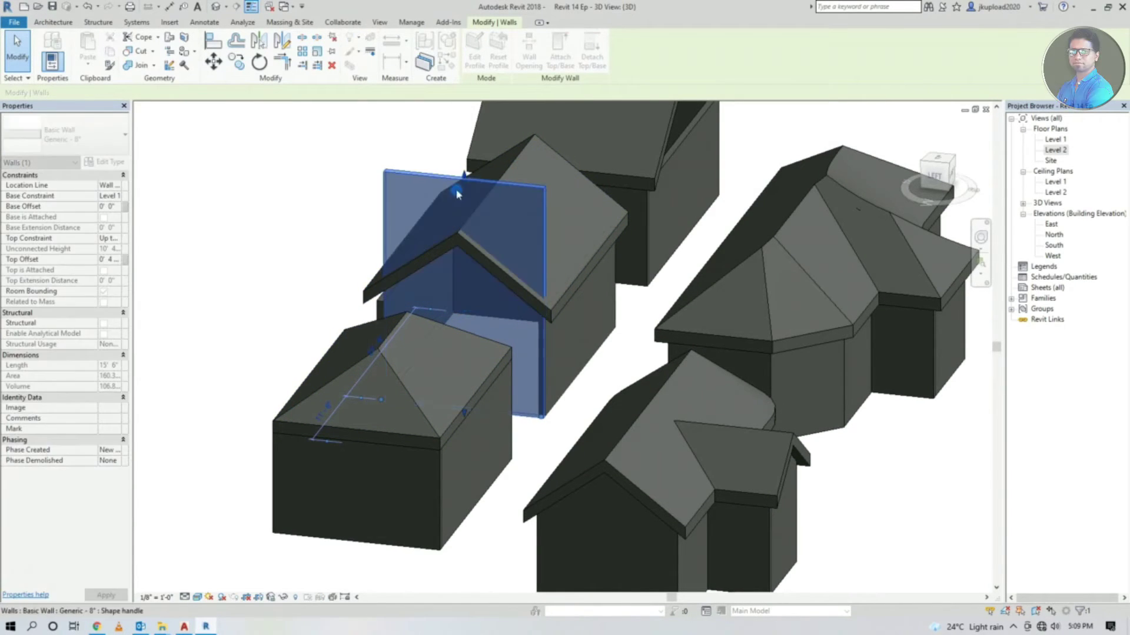
{"action": "left_click", "coordinate": [361, 235]}
{"action": "mouse_move", "coordinate": [361, 236]}
{"action": "middle_mouse_down", "text": "shift"}
{"action": "mouse_move", "coordinate": [673, 320]}
{"action": "mouse_move", "coordinate": [577, 327]}
{"action": "mouse_move", "coordinate": [673, 262]}
{"action": "mouse_move", "coordinate": [632, 316]}
{"action": "mouse_move", "coordinate": [476, 328]}
{"action": "mouse_move", "coordinate": [577, 323]}
{"action": "middle_mouse_up", "text": "shift"}
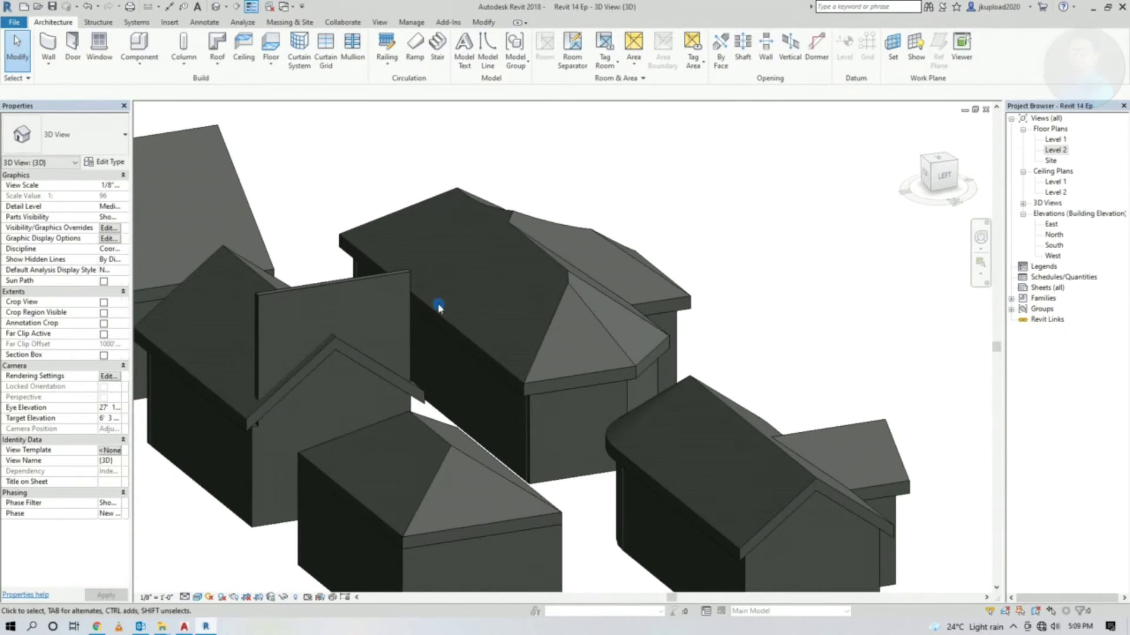
Step: Attach the tall gable-end wall's top to the gable roof above it
{"action": "left_click", "coordinate": [383, 271]}
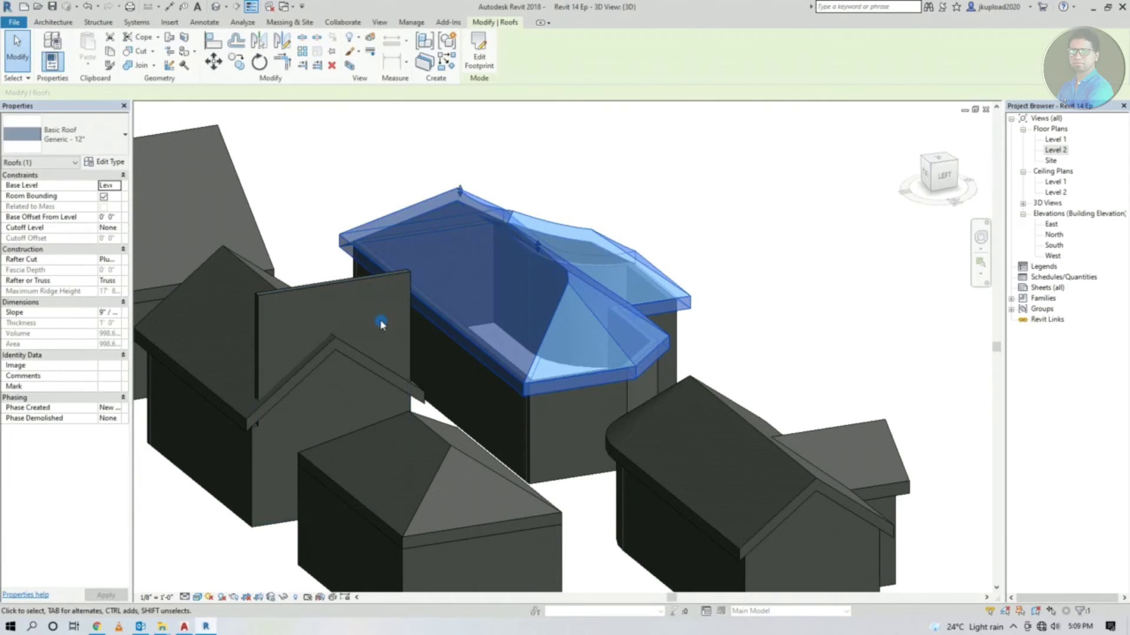
{"action": "left_click", "coordinate": [353, 287]}
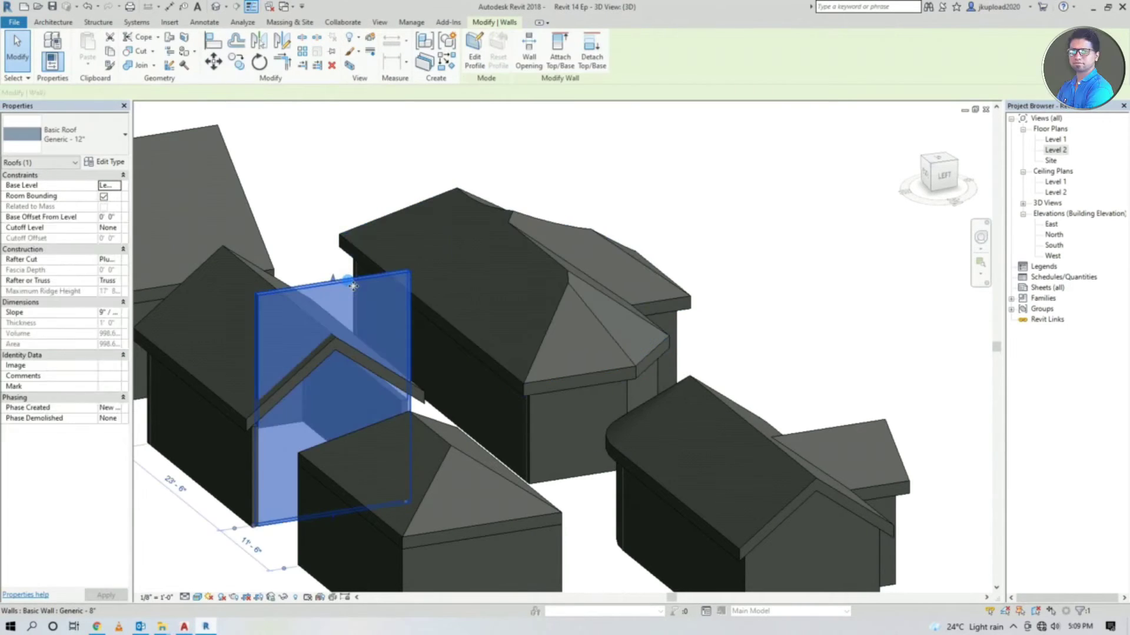
{"action": "left_click", "coordinate": [349, 278]}
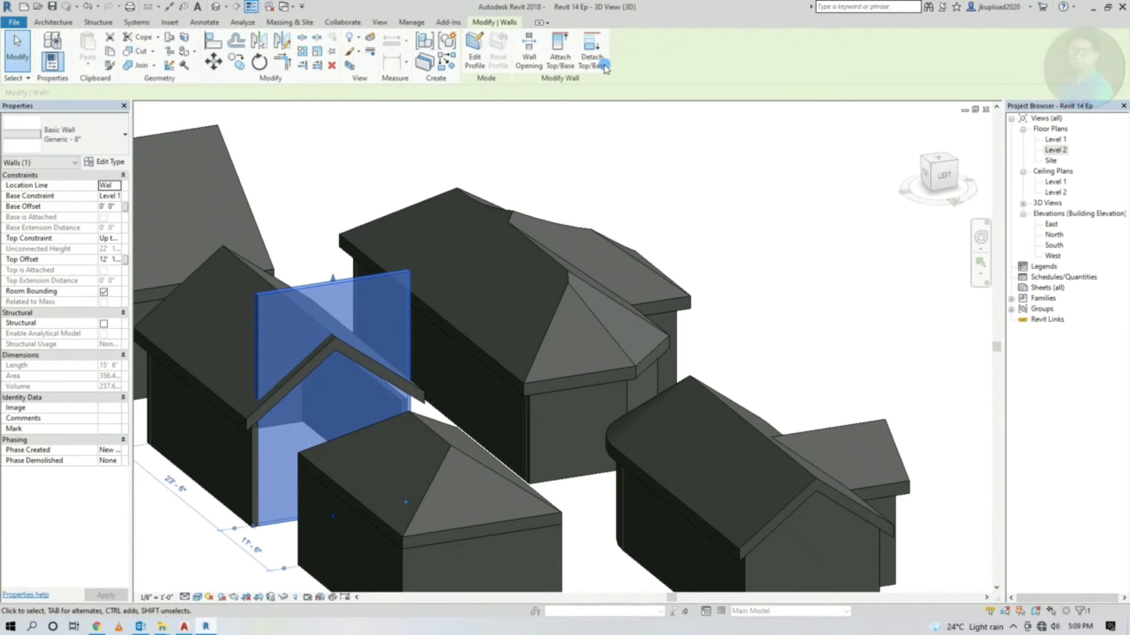
{"action": "left_click", "coordinate": [564, 59]}
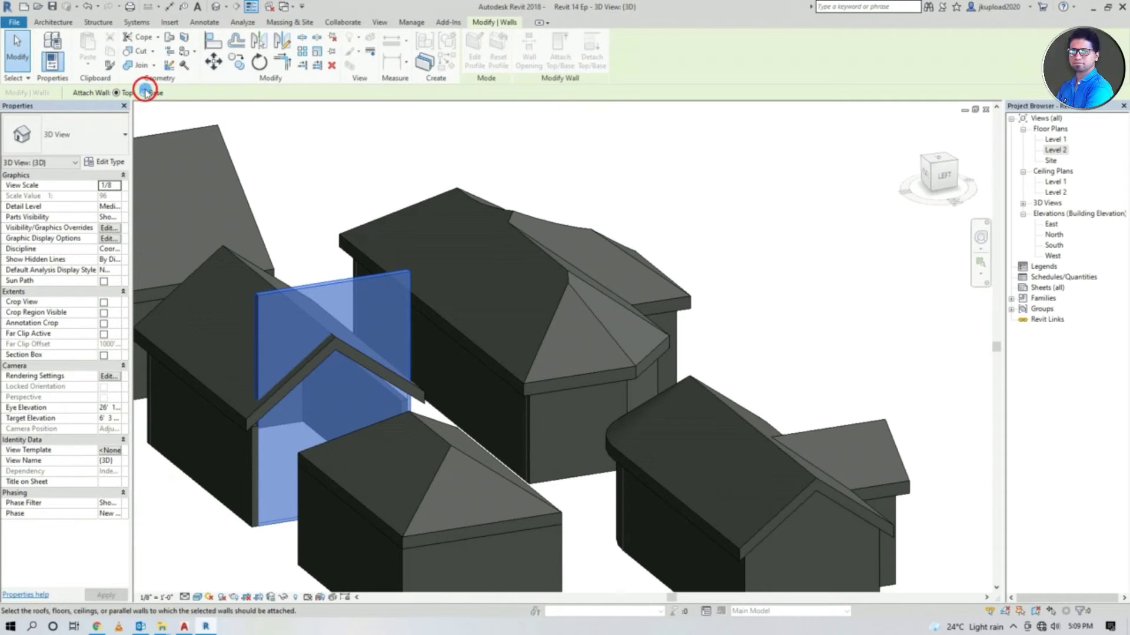
{"action": "middle_click_drag", "start_coordinate": [224, 277], "coordinate": [327, 201]}
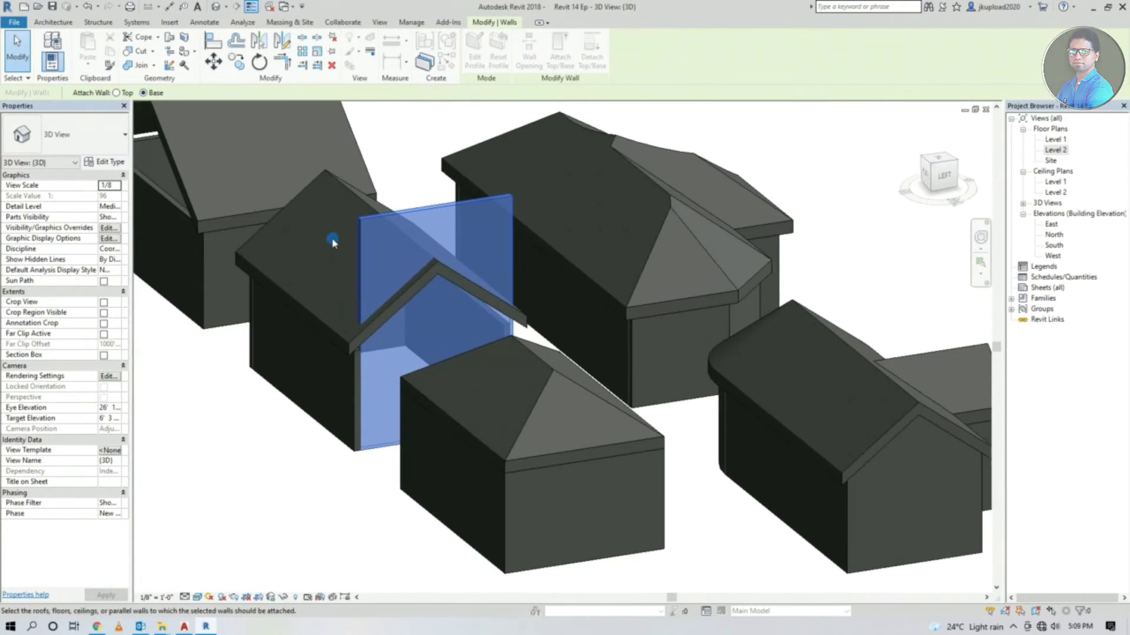
{"action": "left_click", "coordinate": [360, 341]}
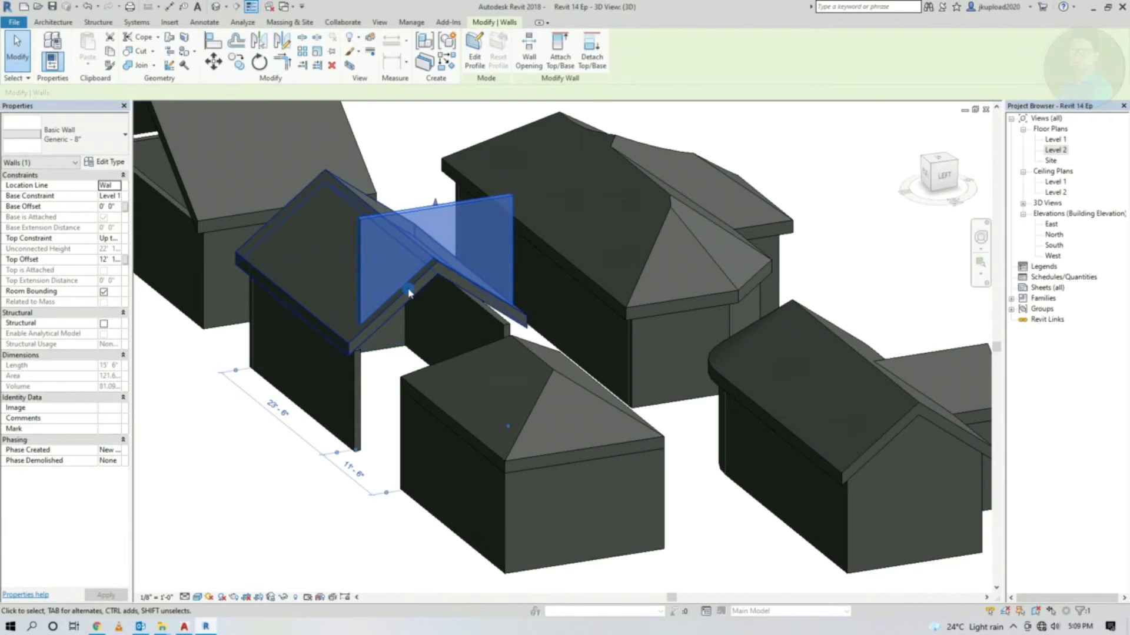
{"action": "scroll", "coordinate": [412, 347], "scroll_direction": "up", "scroll_amount": 2}
{"action": "key", "text": "Escape"}
Step: Inspect the attached gable wall under its roof, then select all walls with SA
{"action": "left_click", "coordinate": [504, 175]}
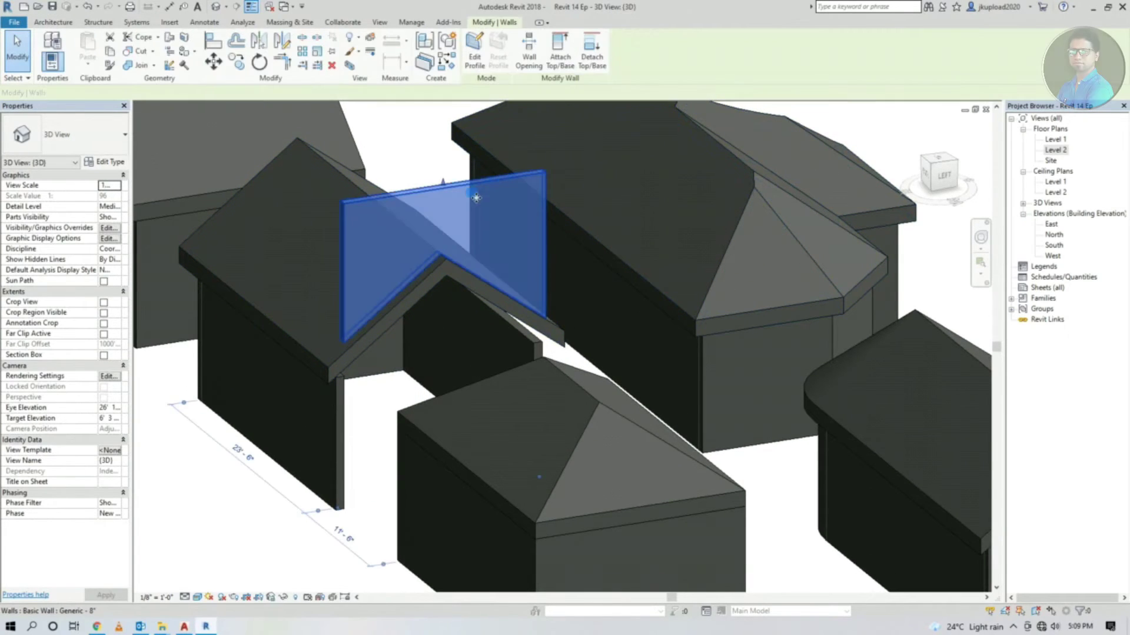
{"action": "mouse_move", "coordinate": [446, 324]}
{"action": "middle_mouse_down", "text": "shift"}
{"action": "mouse_move", "coordinate": [465, 337]}
{"action": "mouse_move", "coordinate": [620, 279]}
{"action": "mouse_move", "coordinate": [598, 202]}
{"action": "mouse_move", "coordinate": [537, 151]}
{"action": "mouse_move", "coordinate": [522, 149]}
{"action": "mouse_move", "coordinate": [307, 271]}
{"action": "mouse_move", "coordinate": [180, 316]}
{"action": "mouse_move", "coordinate": [382, 379]}
{"action": "mouse_move", "coordinate": [434, 328]}
{"action": "middle_mouse_up", "text": "shift"}
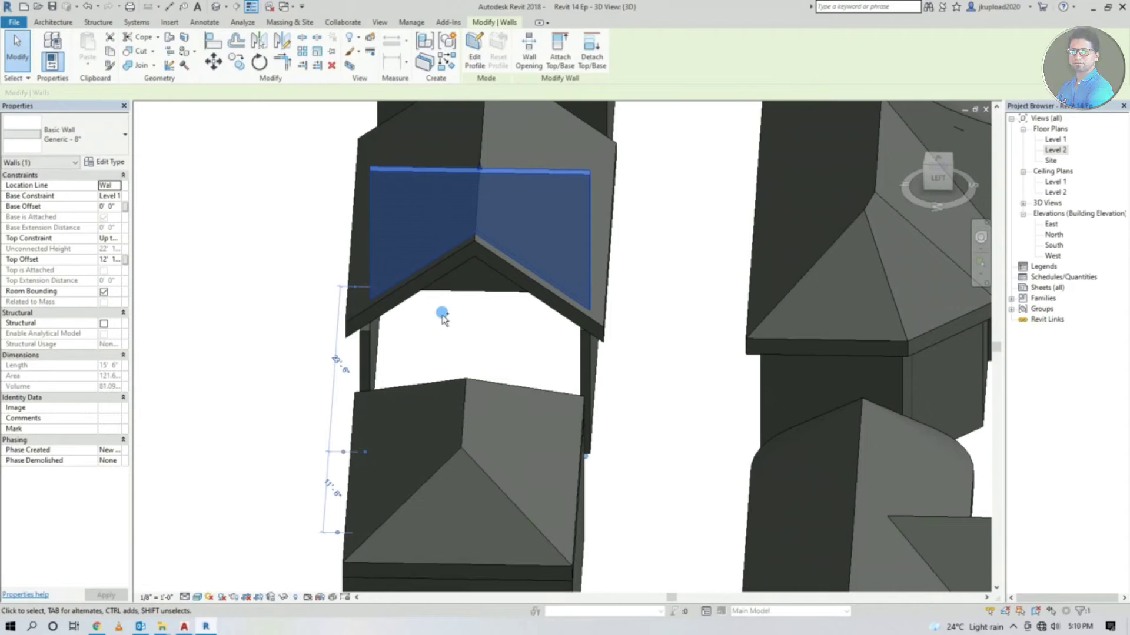
{"action": "scroll", "coordinate": [442, 318], "scroll_direction": "down", "scroll_amount": 3}
{"action": "key", "text": "Escape"}
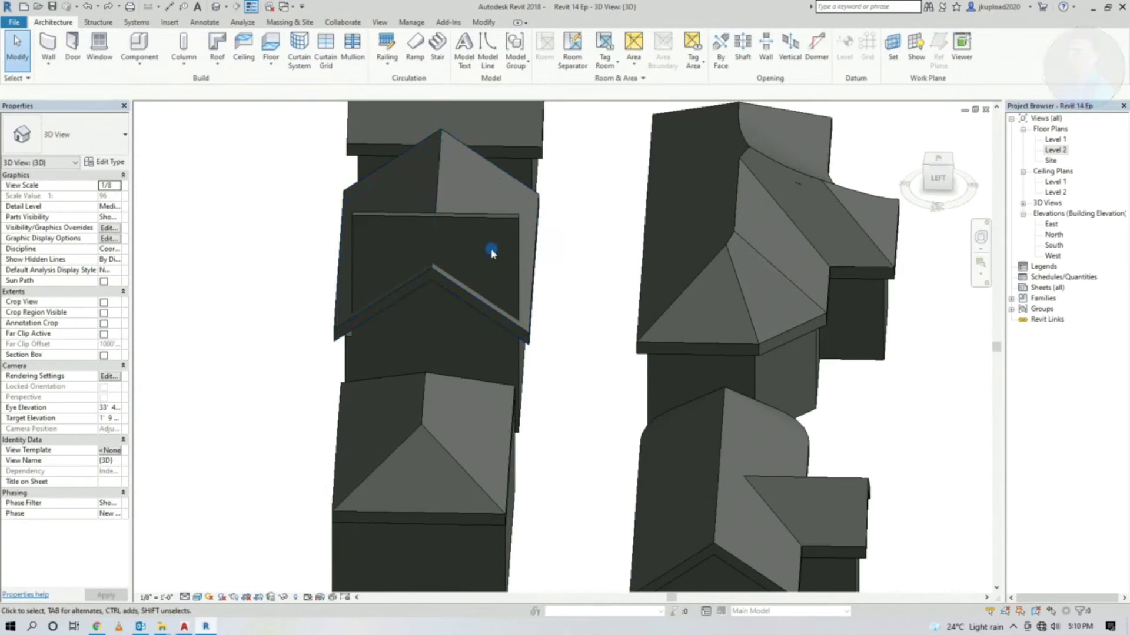
{"action": "left_click", "coordinate": [500, 236]}
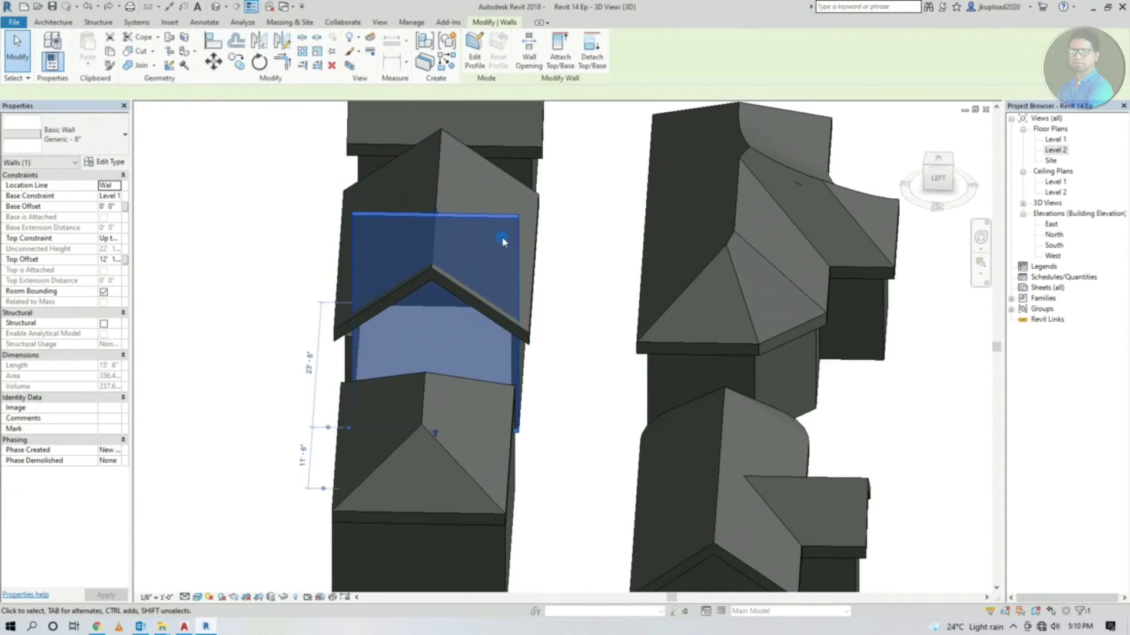
{"action": "scroll", "coordinate": [553, 371], "scroll_direction": "down", "scroll_amount": 2}
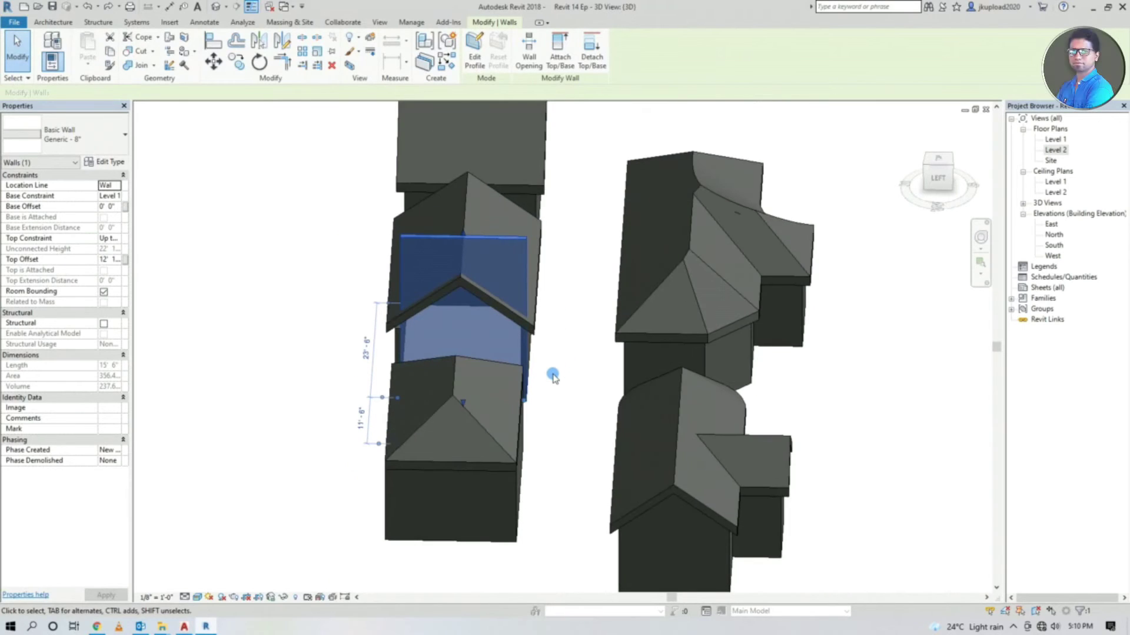
{"action": "key", "text": "s"}
{"action": "key", "text": "a"}
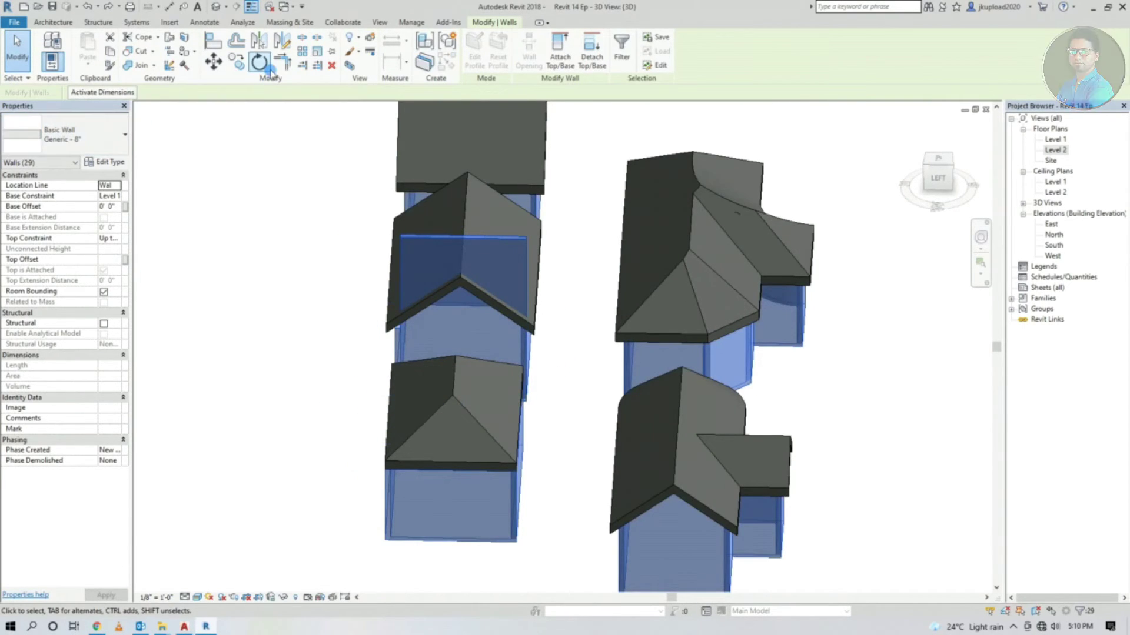
Step: Select all 29 walls and attach them to the roofs, accepting the 25-warning dialog
{"action": "left_click", "coordinate": [581, 54]}
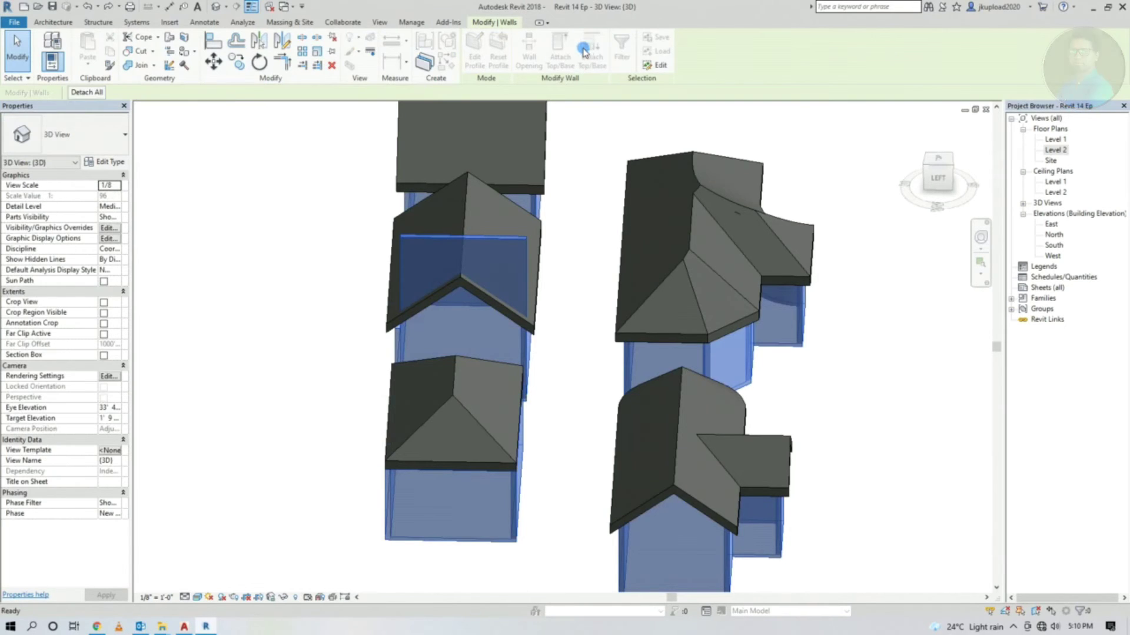
{"action": "key", "text": "Escape"}
{"action": "key", "text": "Escape"}
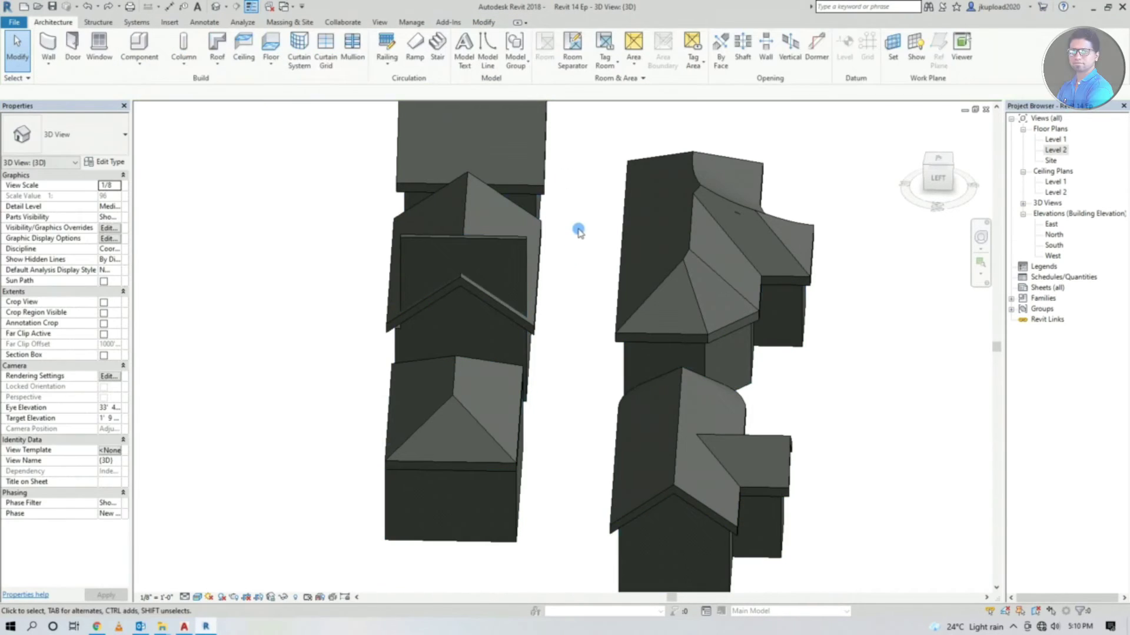
{"action": "left_click", "coordinate": [526, 347]}
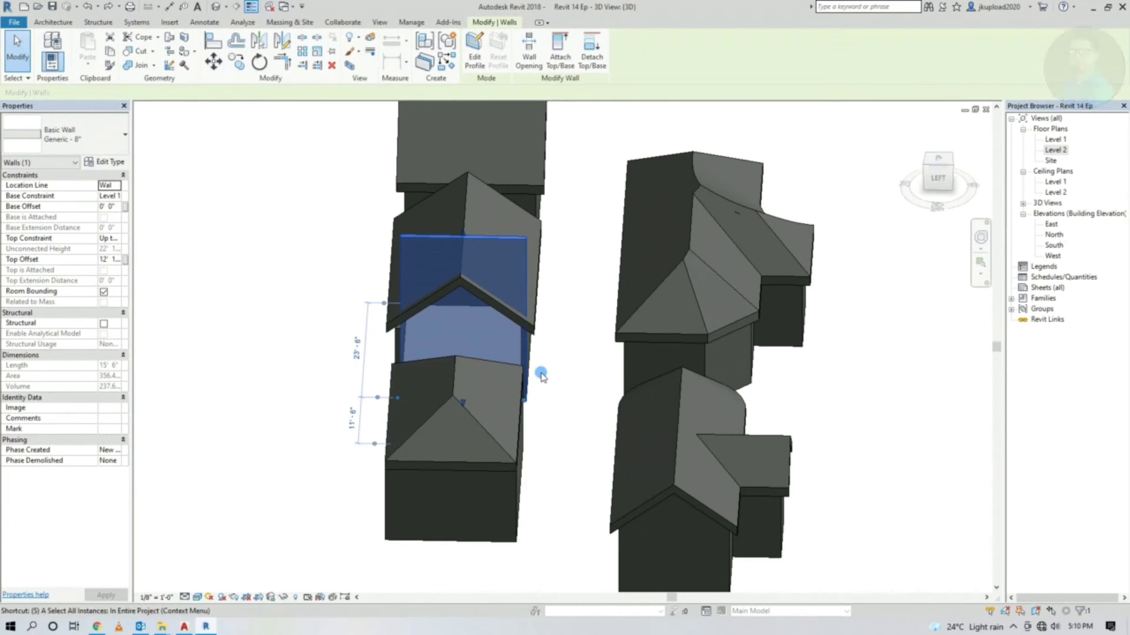
{"action": "key", "text": "s"}
{"action": "key", "text": "a"}
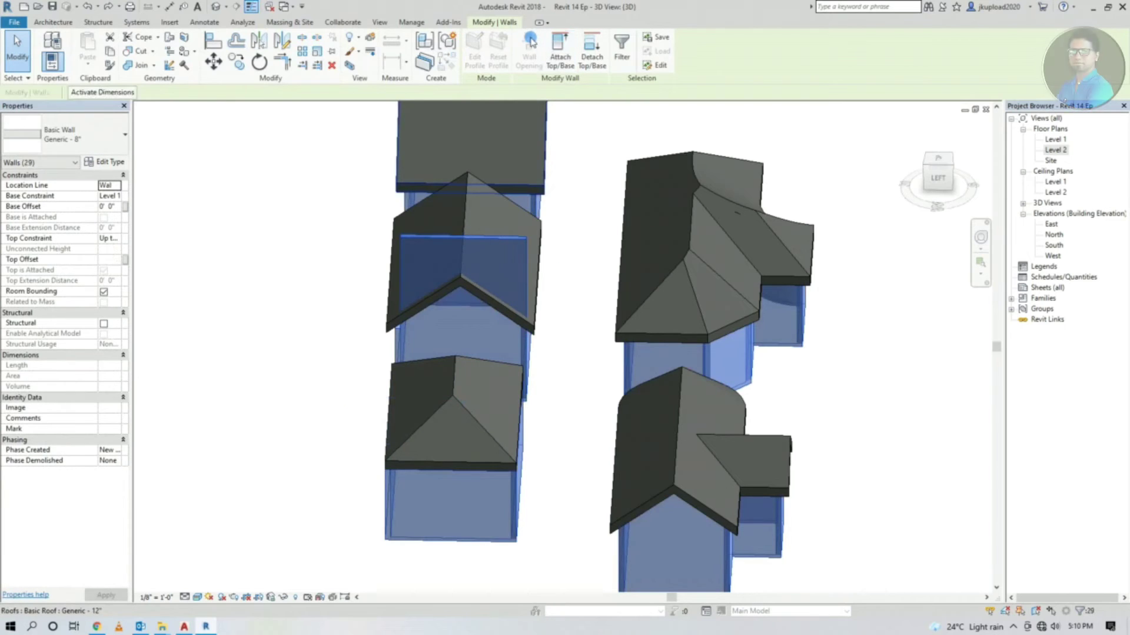
{"action": "left_click", "coordinate": [560, 52]}
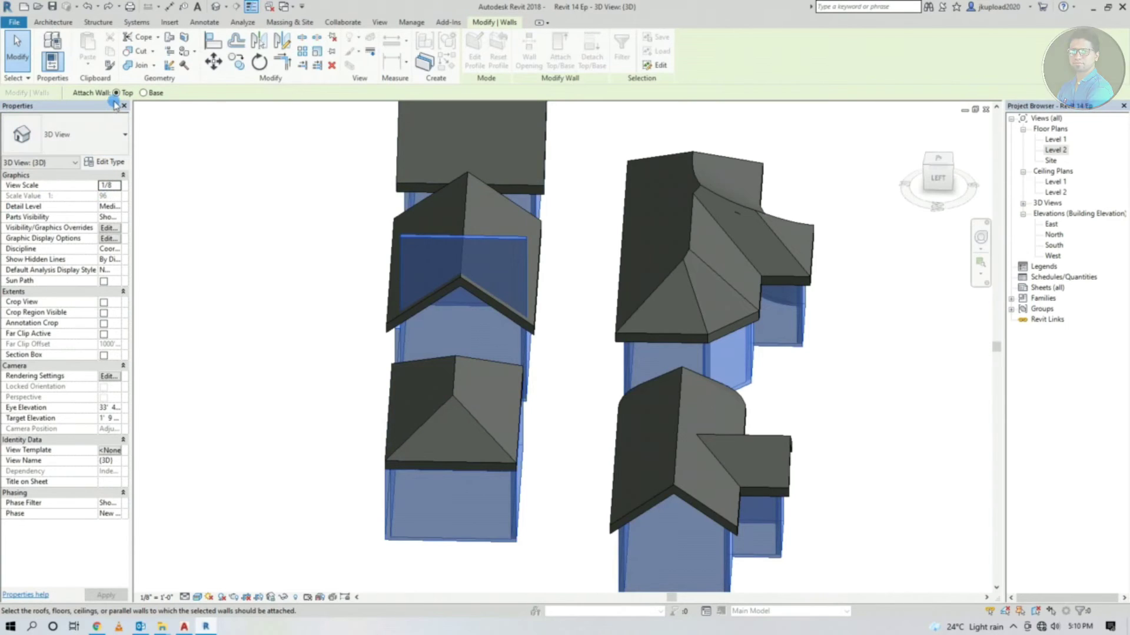
{"action": "left_click", "coordinate": [213, 217]}
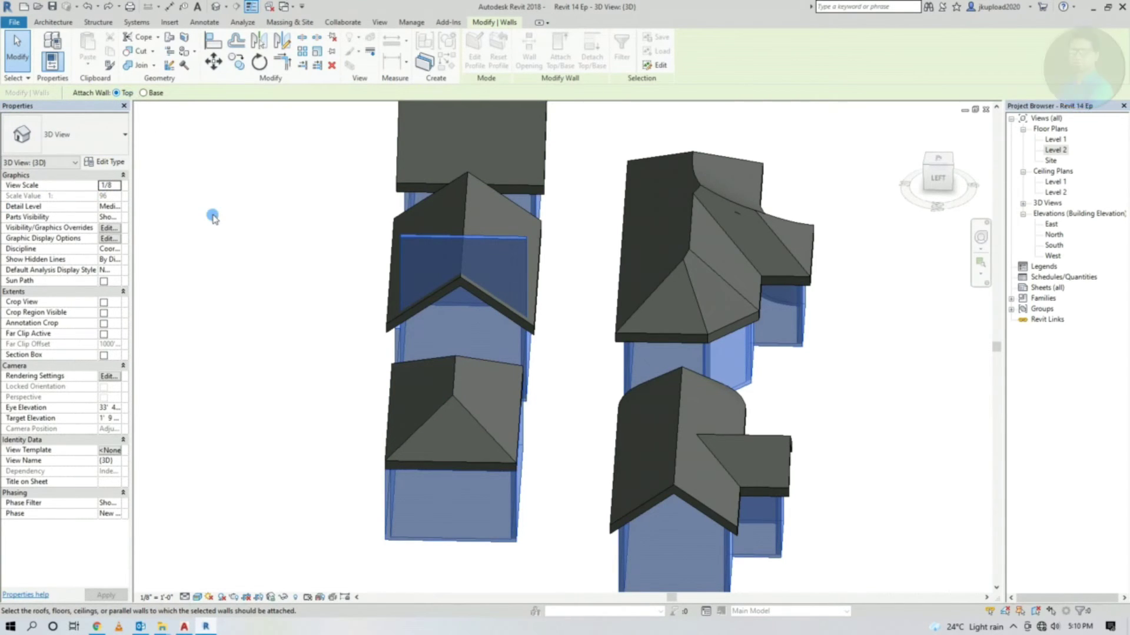
{"action": "left_click", "coordinate": [472, 290]}
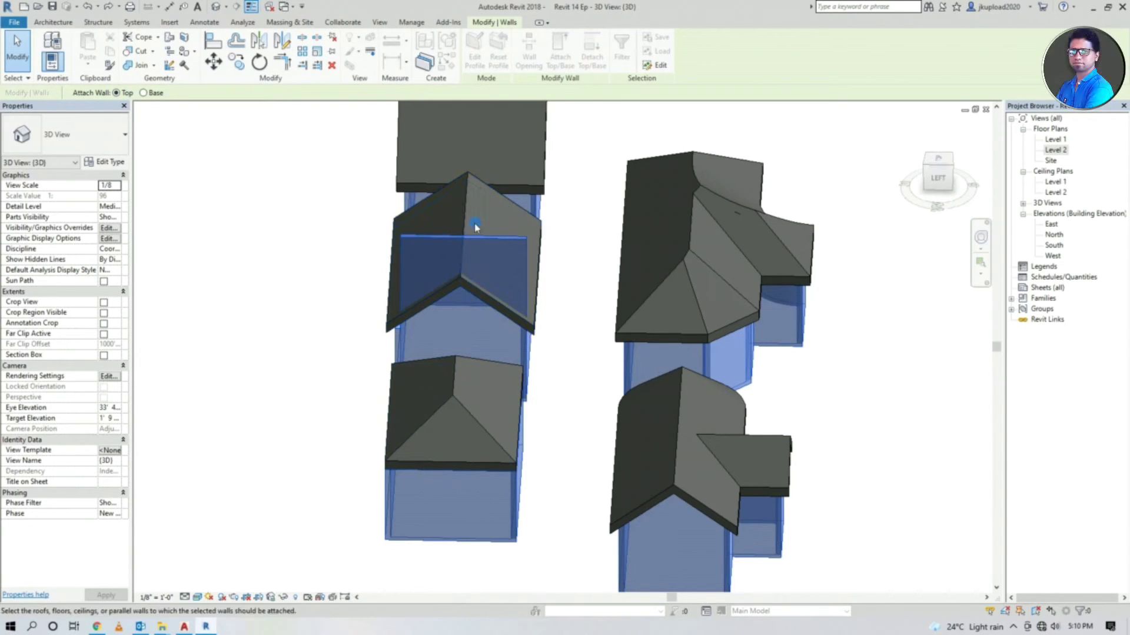
{"action": "left_click", "coordinate": [486, 245]}
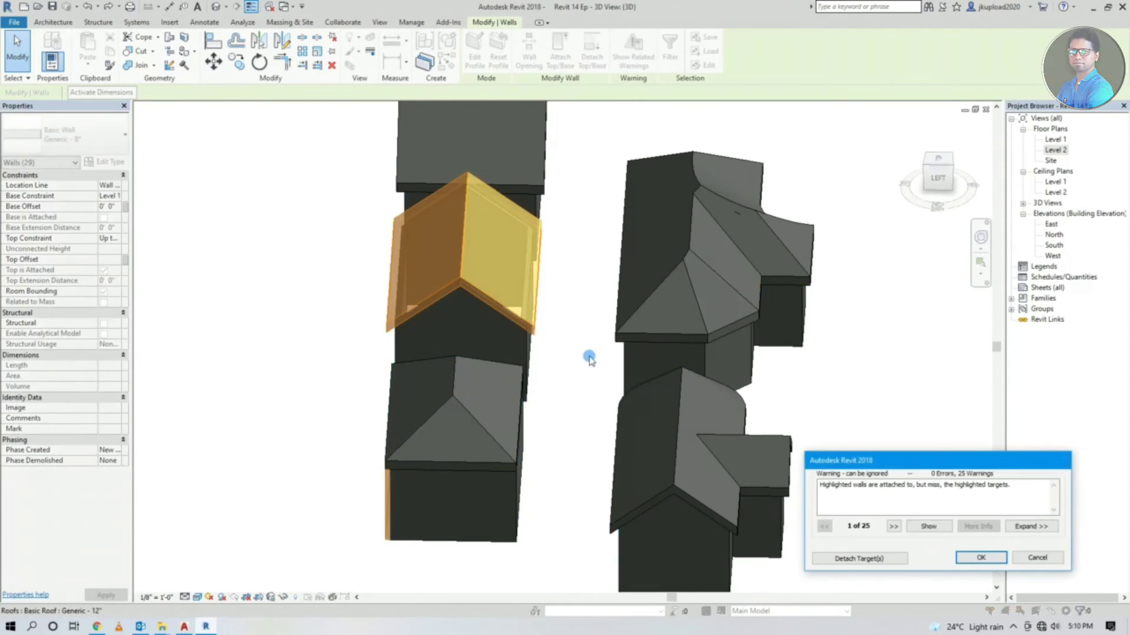
{"action": "left_click", "coordinate": [968, 556]}
{"action": "mouse_move", "coordinate": [537, 496]}
{"action": "middle_mouse_down", "text": "shift"}
{"action": "mouse_move", "coordinate": [433, 323]}
{"action": "mouse_move", "coordinate": [811, 400]}
{"action": "mouse_move", "coordinate": [560, 288]}
{"action": "middle_mouse_up", "text": "shift"}
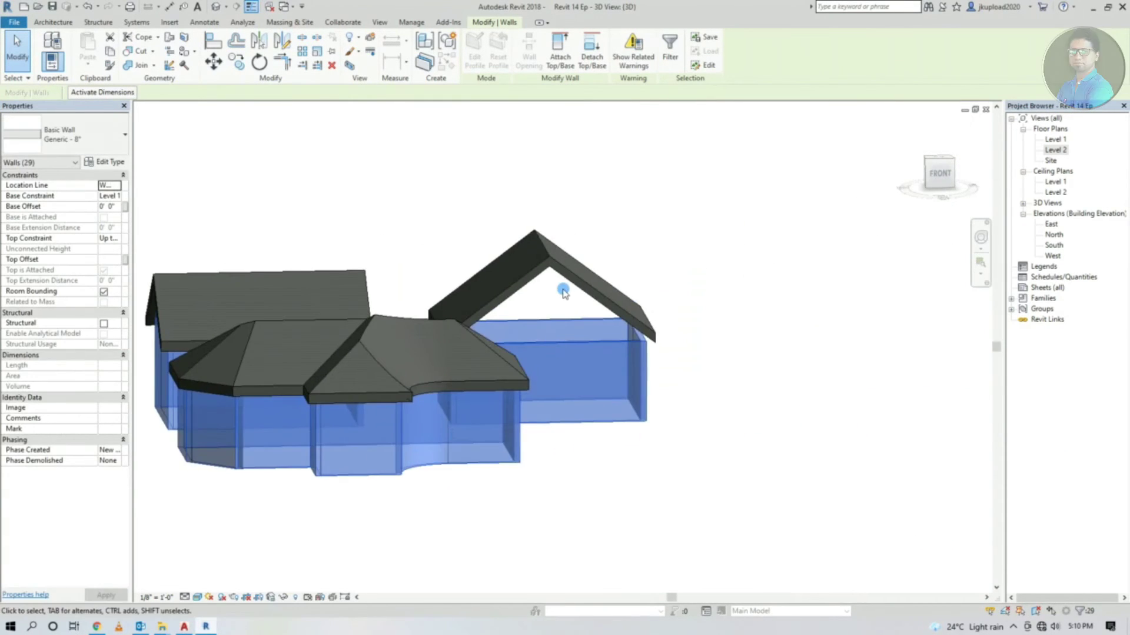
Step: Attach the four chained walls of the right-hand building to its gable roof
{"action": "left_click", "coordinate": [575, 265]}
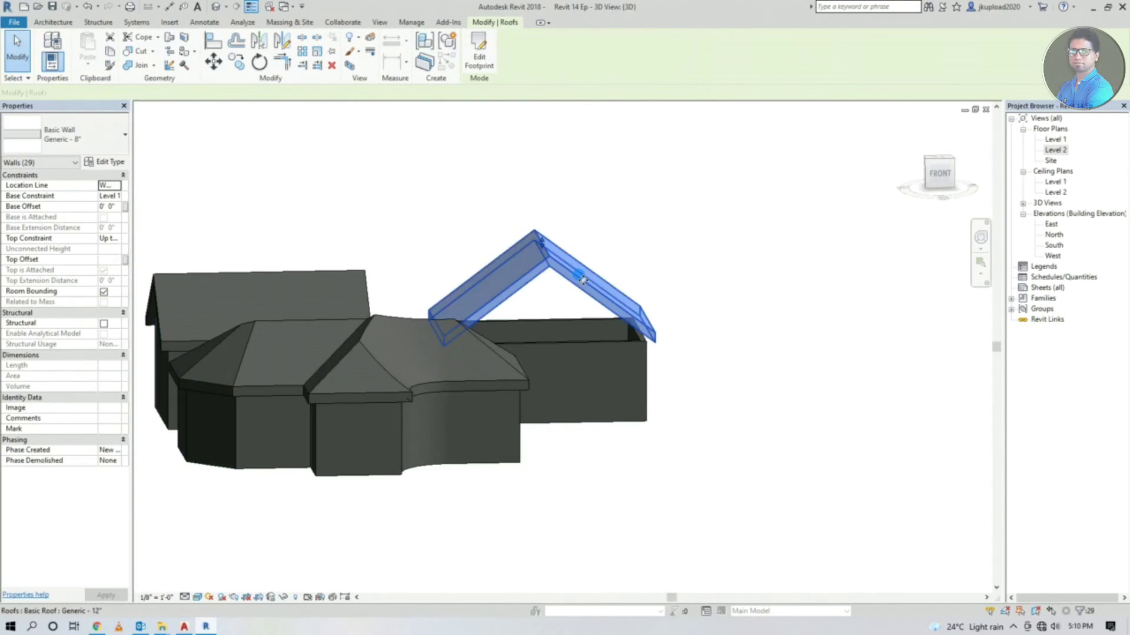
{"action": "left_click", "coordinate": [590, 341]}
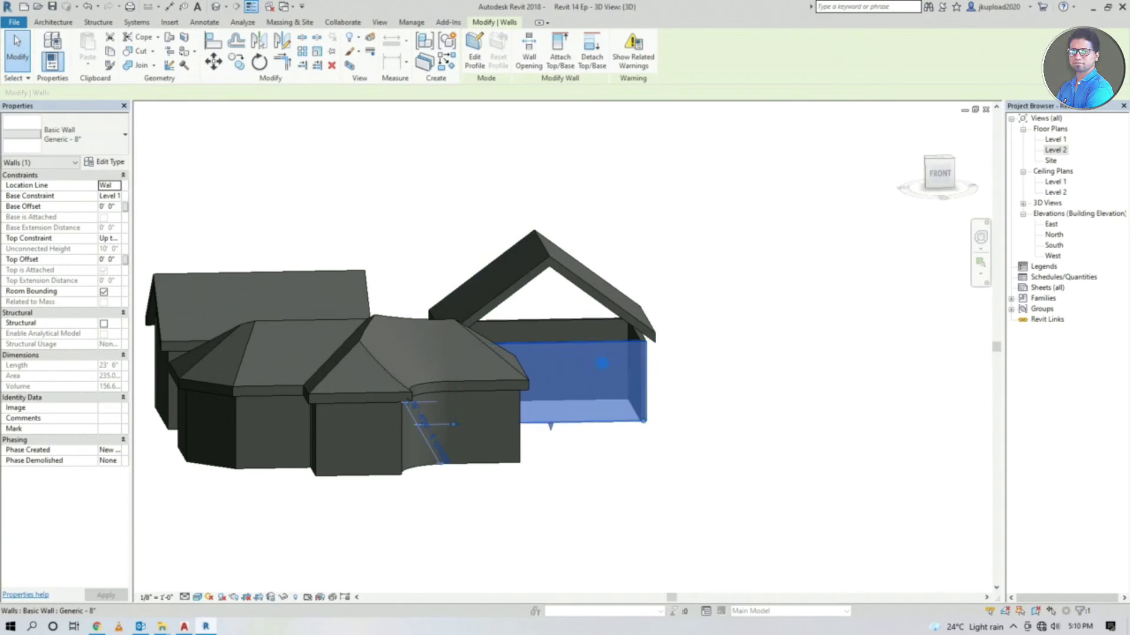
{"action": "key", "text": "Escape"}
{"action": "key", "text": "Tab"}
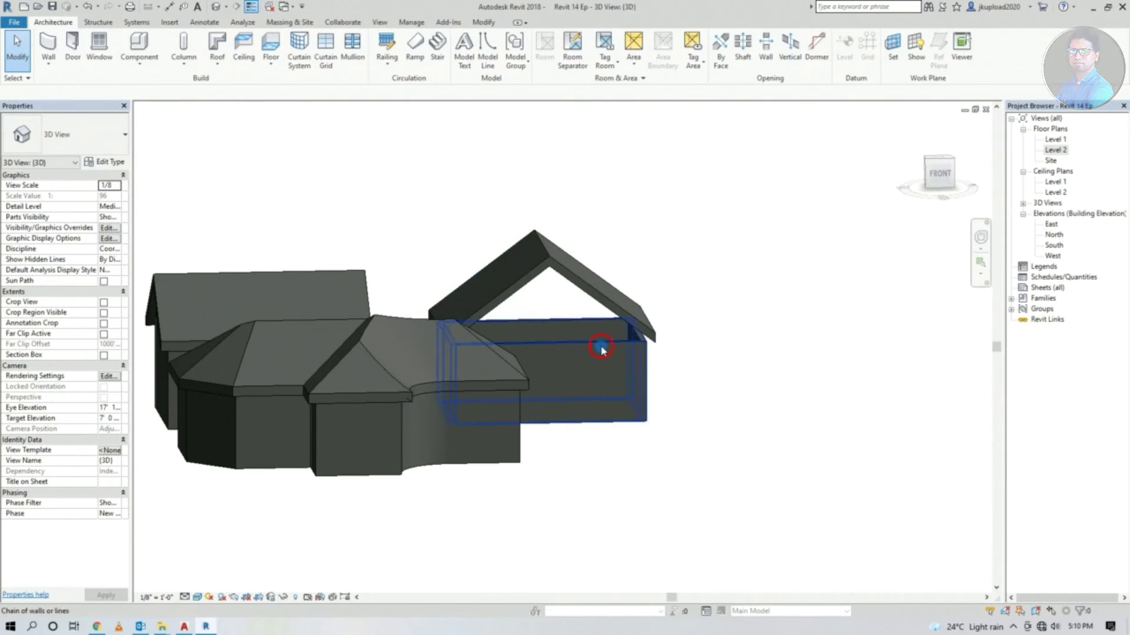
{"action": "left_click", "coordinate": [601, 350]}
{"action": "left_click", "coordinate": [565, 57]}
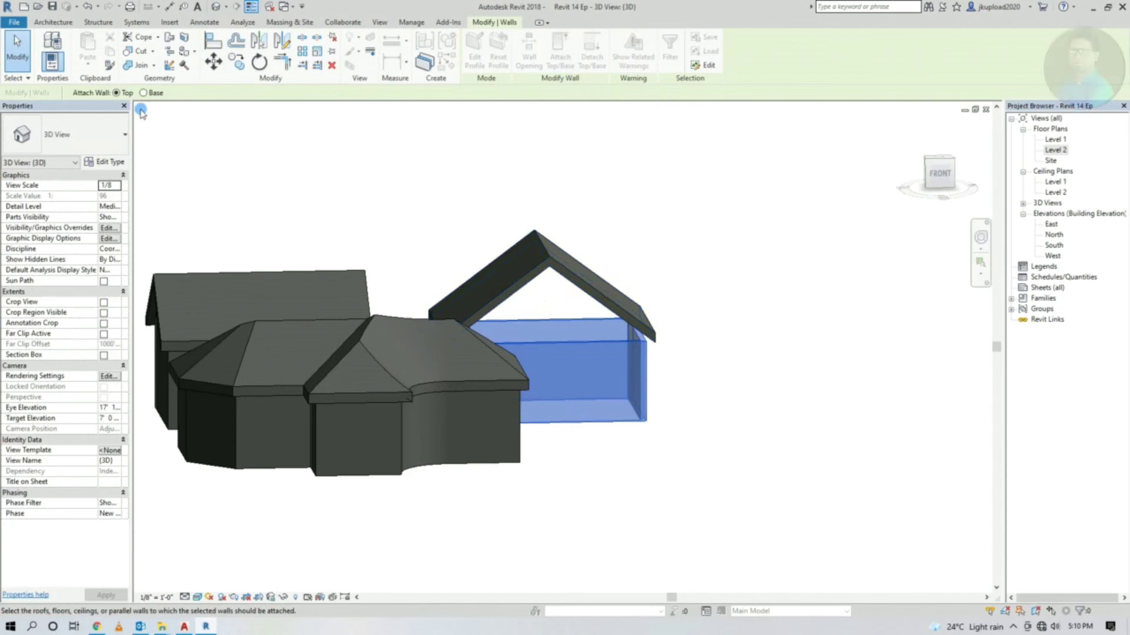
{"action": "left_click", "coordinate": [520, 281]}
{"action": "key", "text": "Escape"}
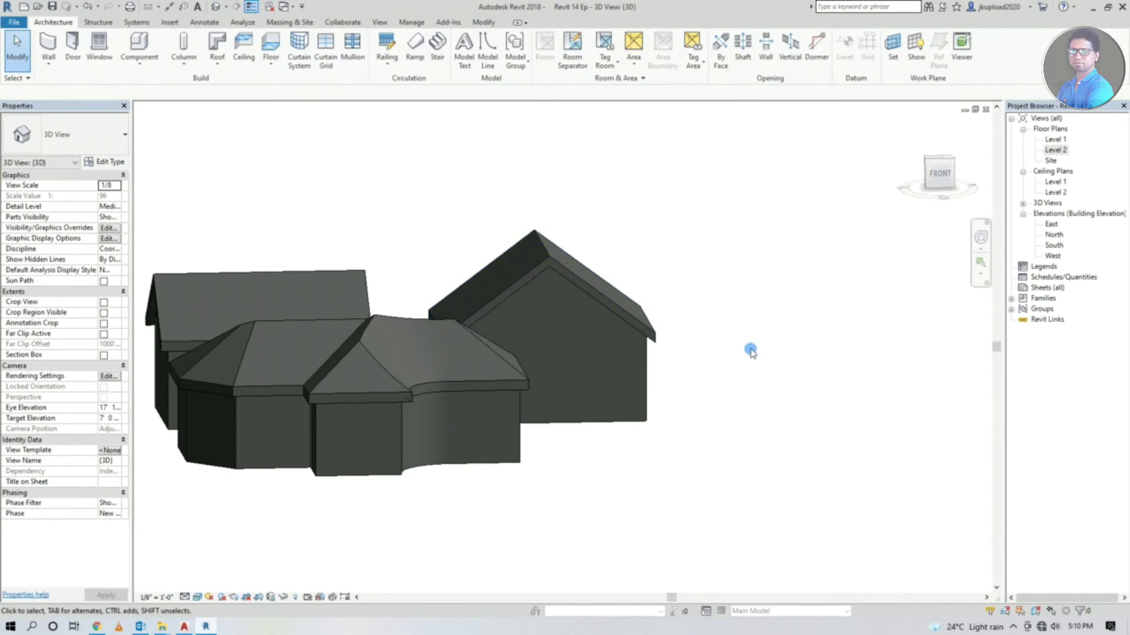
{"action": "mouse_move", "coordinate": [748, 346]}
{"action": "middle_mouse_down", "text": "shift"}
{"action": "mouse_move", "coordinate": [525, 444]}
{"action": "mouse_move", "coordinate": [787, 437]}
{"action": "mouse_move", "coordinate": [159, 464]}
{"action": "mouse_move", "coordinate": [191, 504]}
{"action": "mouse_move", "coordinate": [323, 533]}
{"action": "mouse_move", "coordinate": [436, 531]}
{"action": "mouse_move", "coordinate": [534, 475]}
{"action": "mouse_move", "coordinate": [517, 391]}
{"action": "mouse_move", "coordinate": [378, 500]}
{"action": "mouse_move", "coordinate": [418, 459]}
{"action": "middle_mouse_up", "text": "shift"}
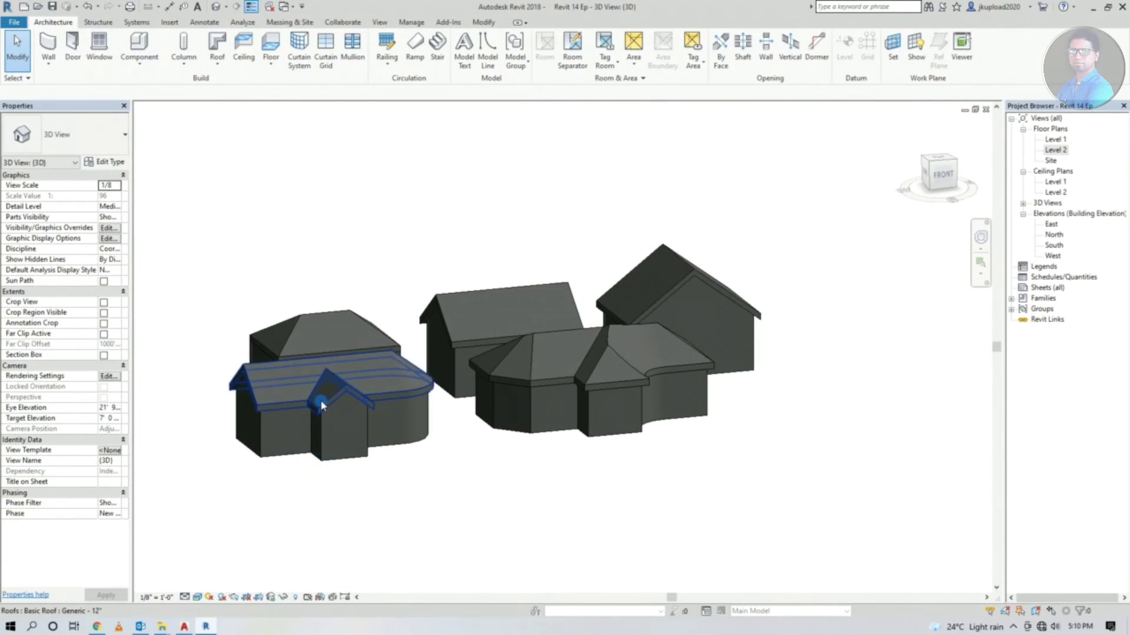
Step: Give the roof type's 3" structure layer the Spanish Tile - Red 3 appearance
{"action": "left_click", "coordinate": [350, 383]}
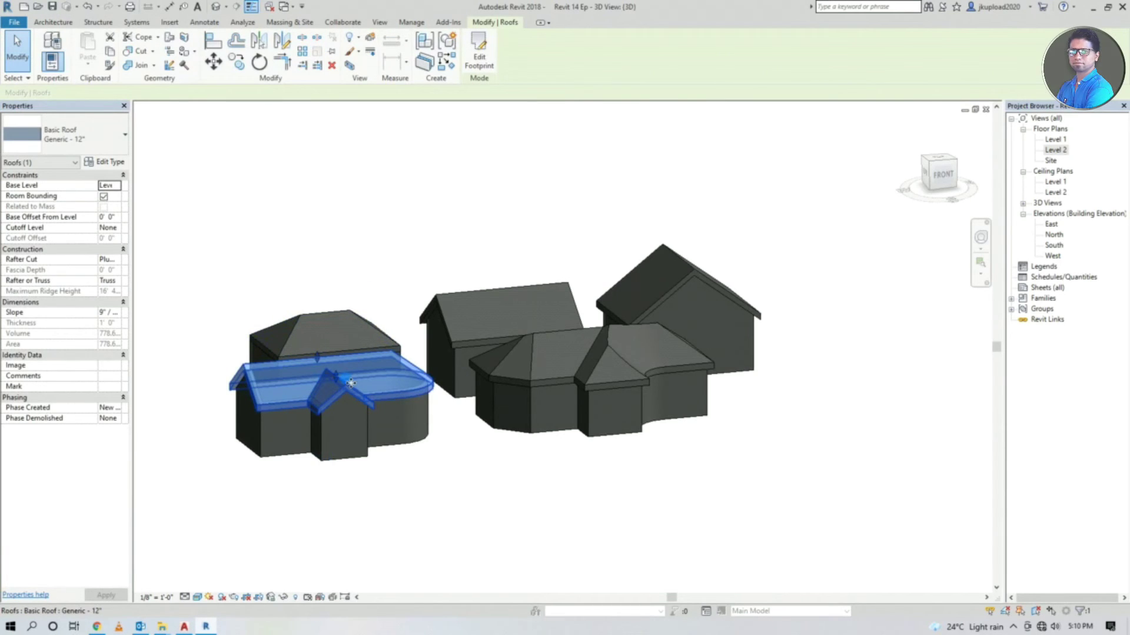
{"action": "left_click", "coordinate": [92, 164]}
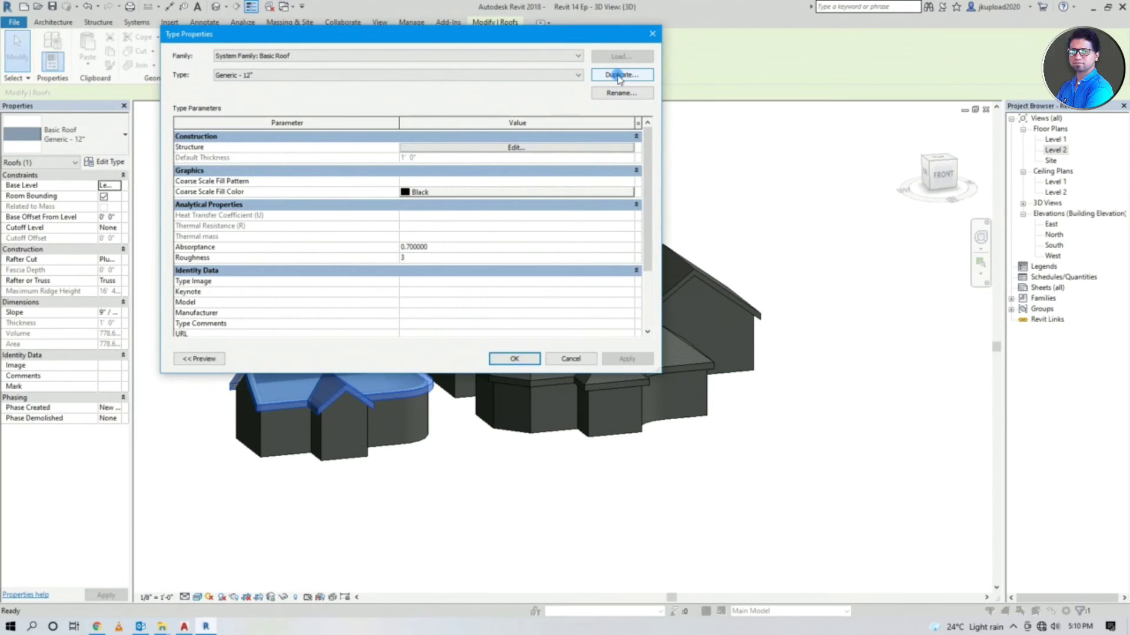
{"action": "left_click", "coordinate": [617, 77]}
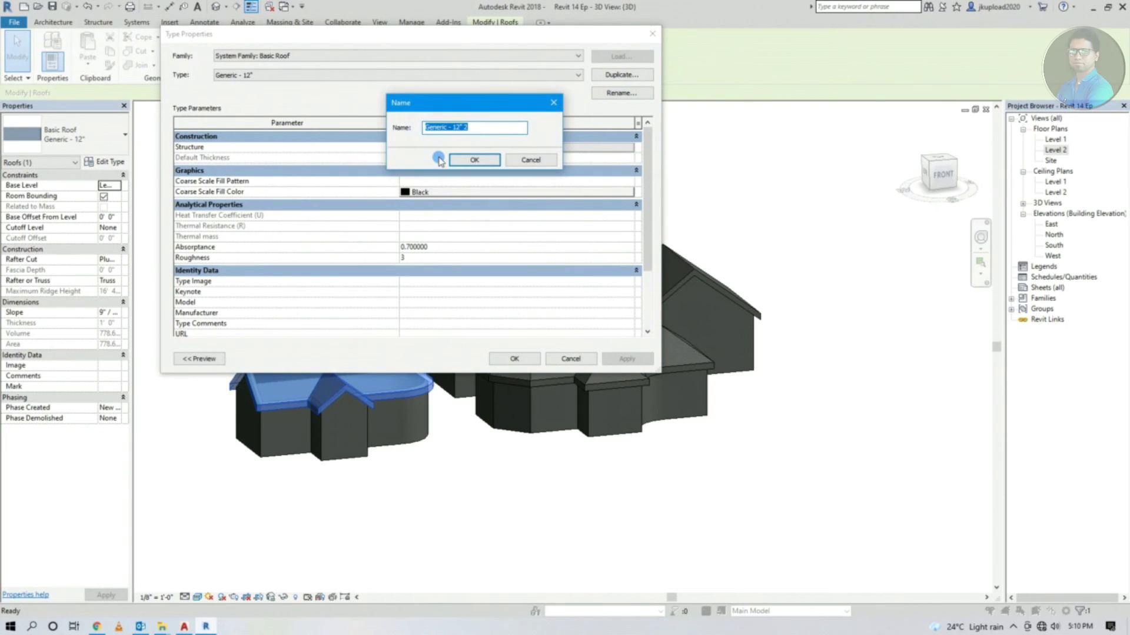
{"action": "left_click", "coordinate": [525, 162]}
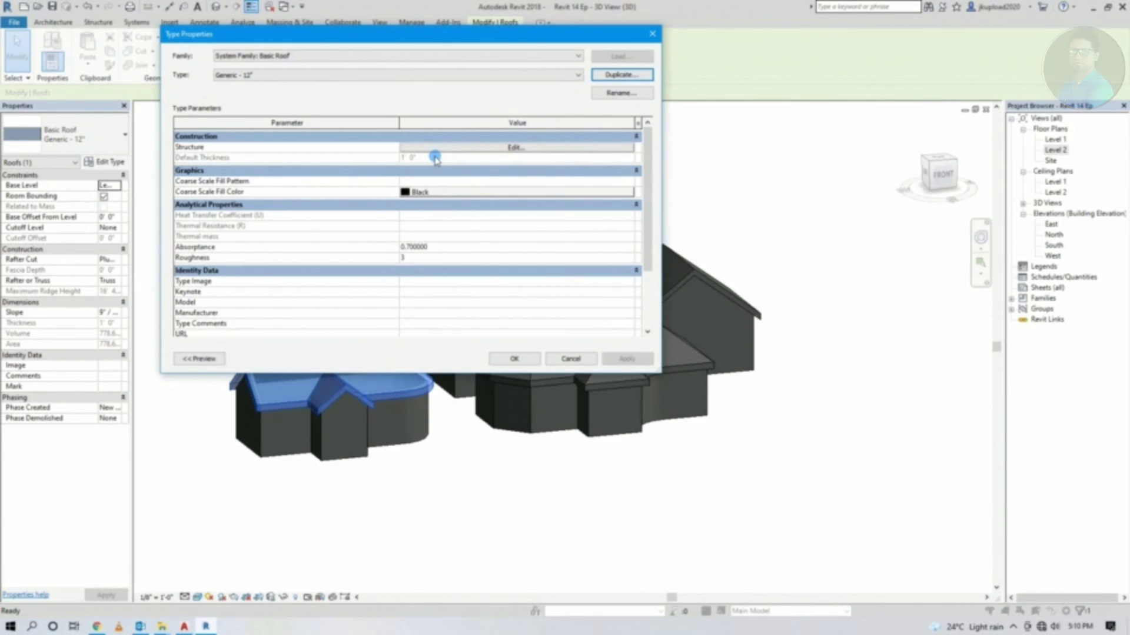
{"action": "left_click", "coordinate": [445, 149]}
{"action": "type", "text": "3\""}
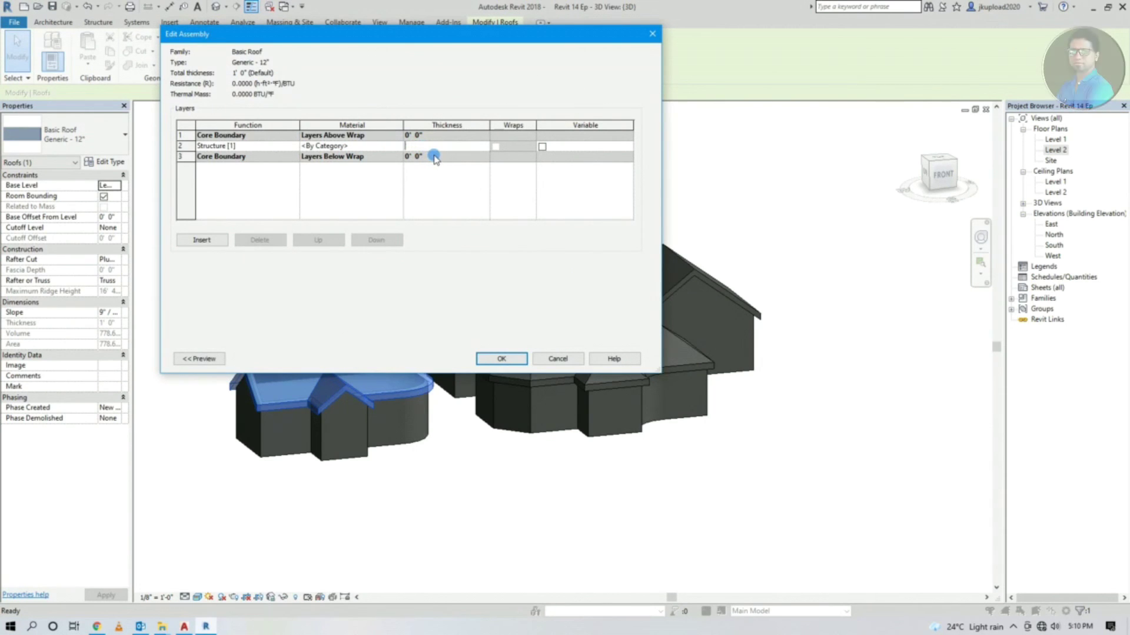
{"action": "left_click", "coordinate": [396, 147]}
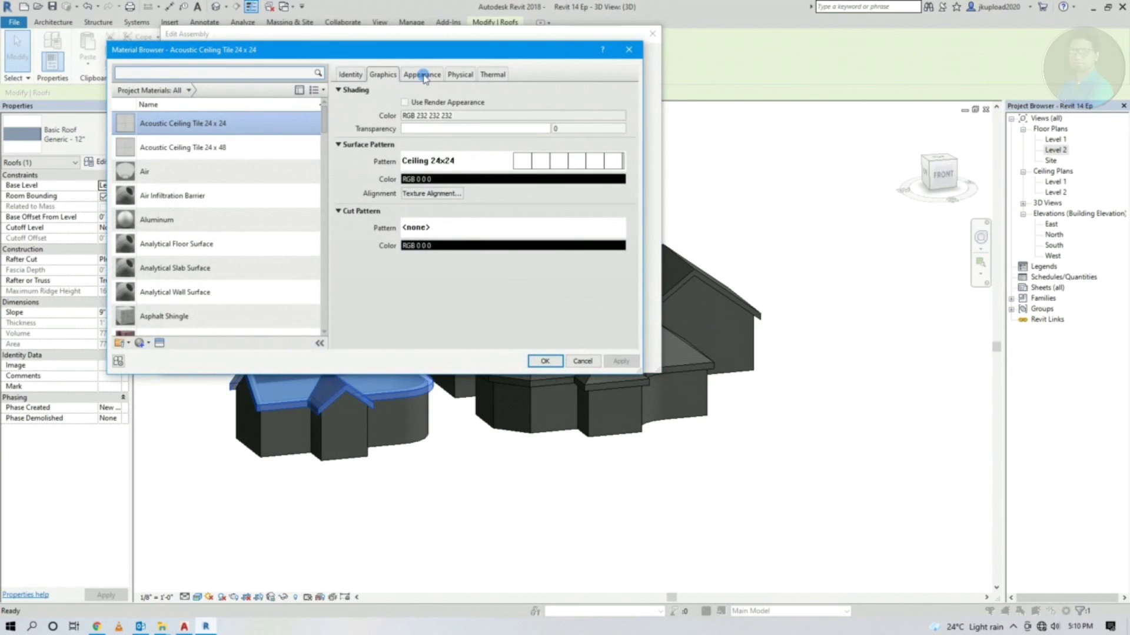
{"action": "left_click", "coordinate": [424, 75]}
{"action": "left_click", "coordinate": [611, 92]}
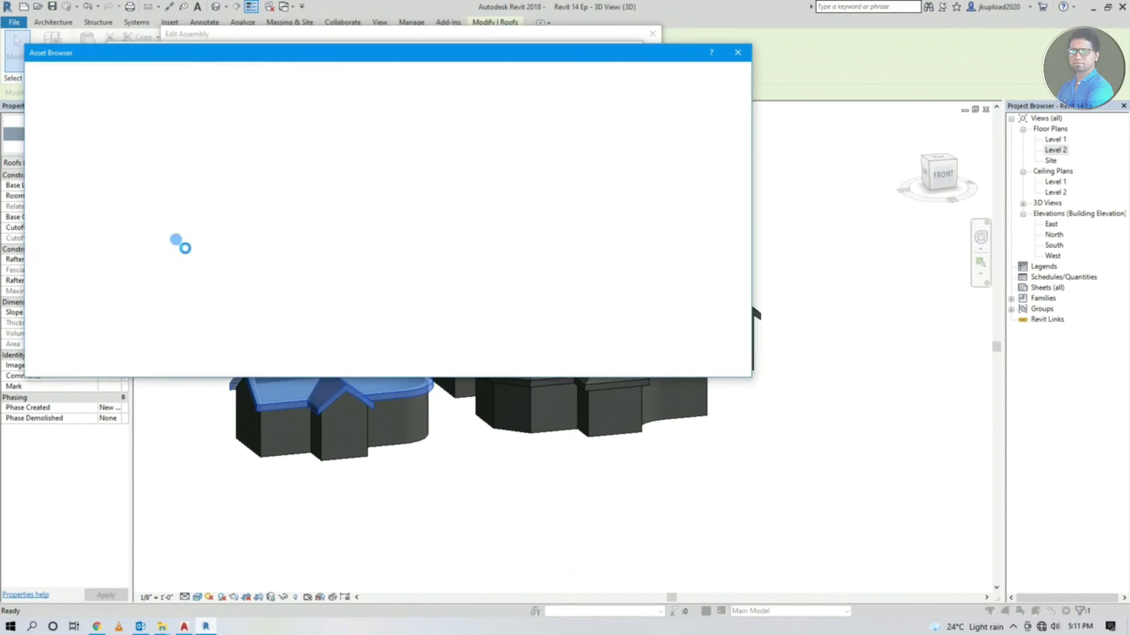
{"action": "double_click", "coordinate": [497, 229]}
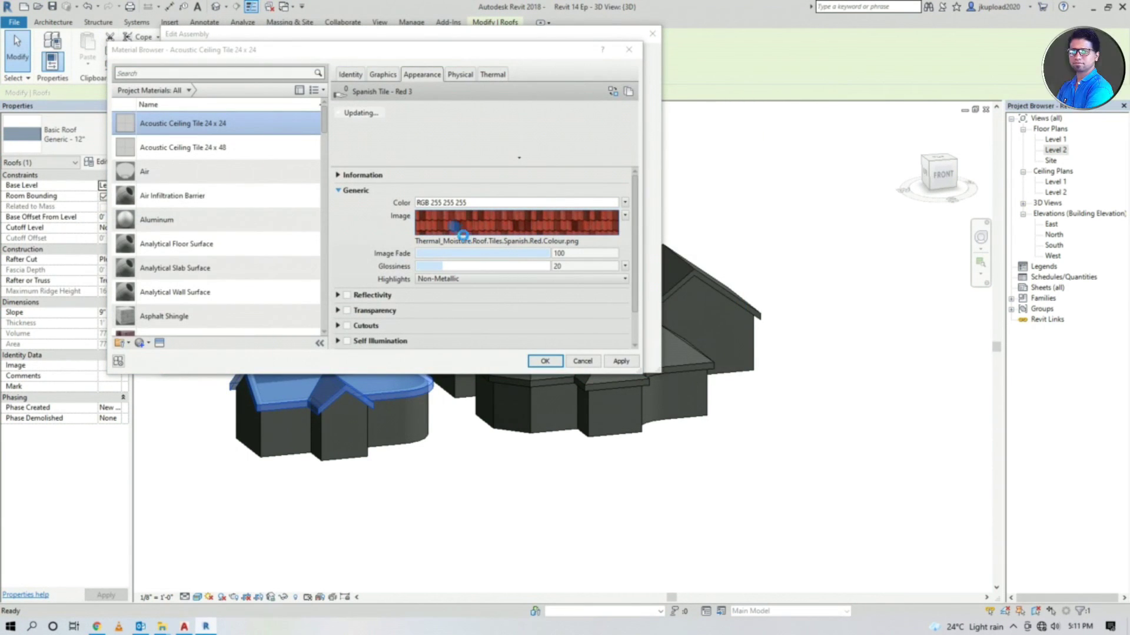
{"action": "left_click", "coordinate": [462, 235]}
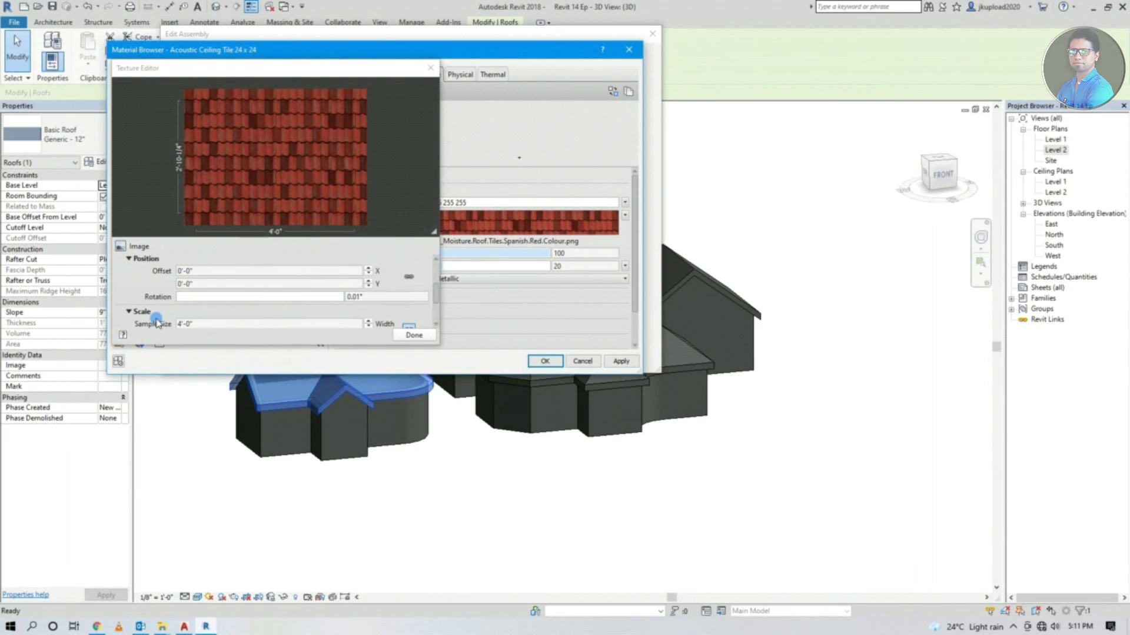
{"action": "left_click", "coordinate": [413, 335]}
{"action": "left_click", "coordinate": [544, 360]}
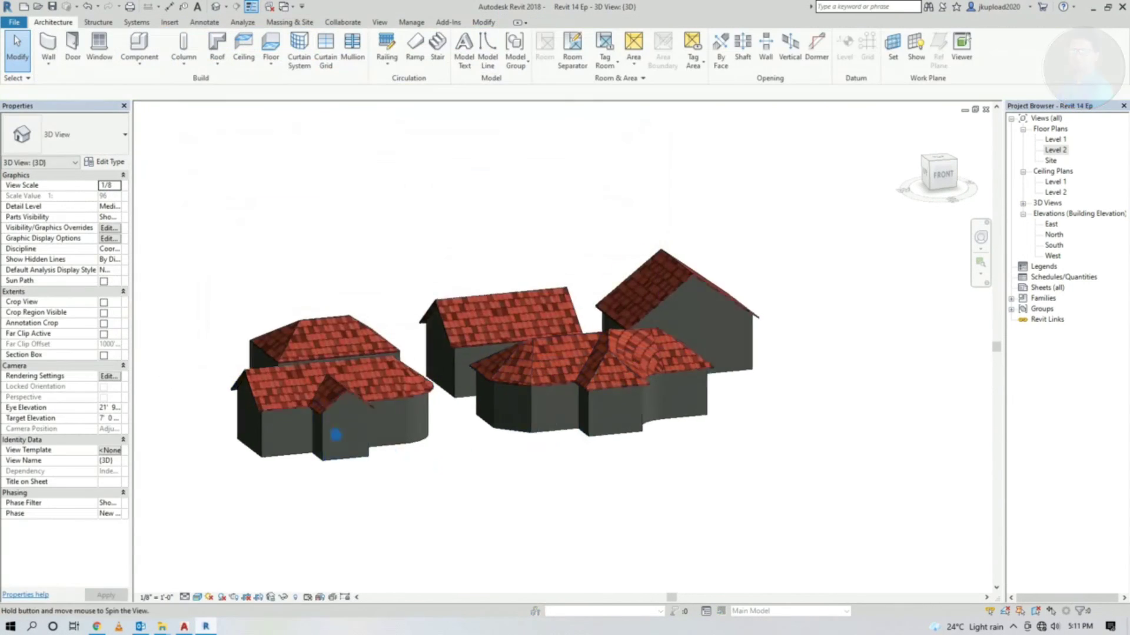
Step: Open the remaining roof's structure layer materials, then close without changes
{"action": "middle_click_drag", "start_coordinate": [352, 445], "coordinate": [744, 428], "text": "shift"}
{"action": "left_click", "coordinate": [429, 389]}
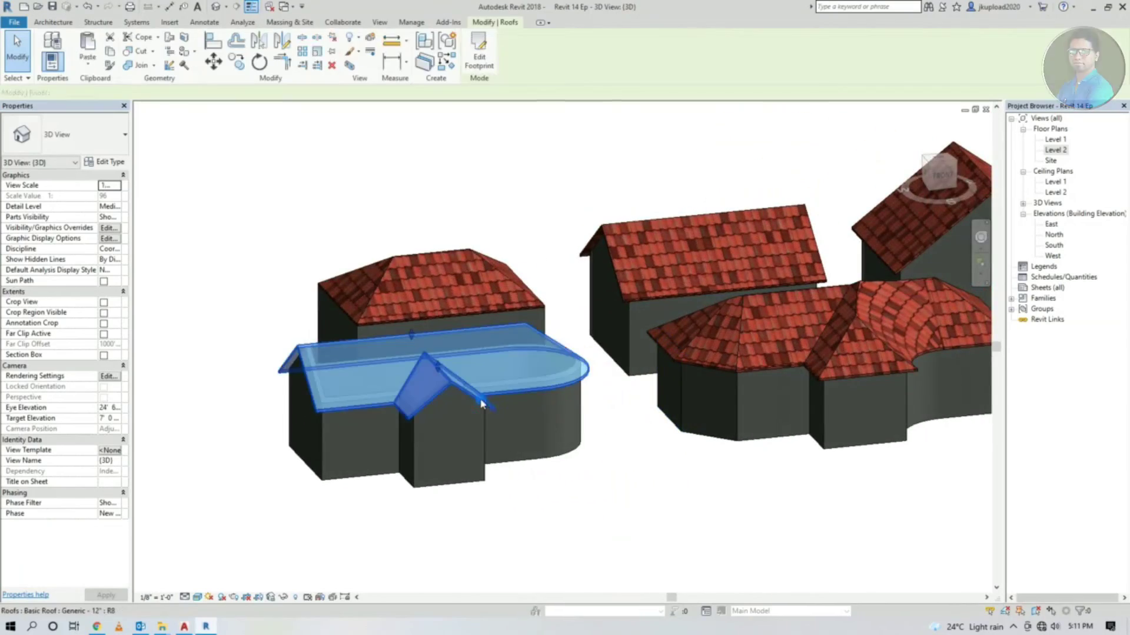
{"action": "left_click", "coordinate": [105, 162]}
{"action": "left_click", "coordinate": [507, 147]}
{"action": "left_click", "coordinate": [402, 146]}
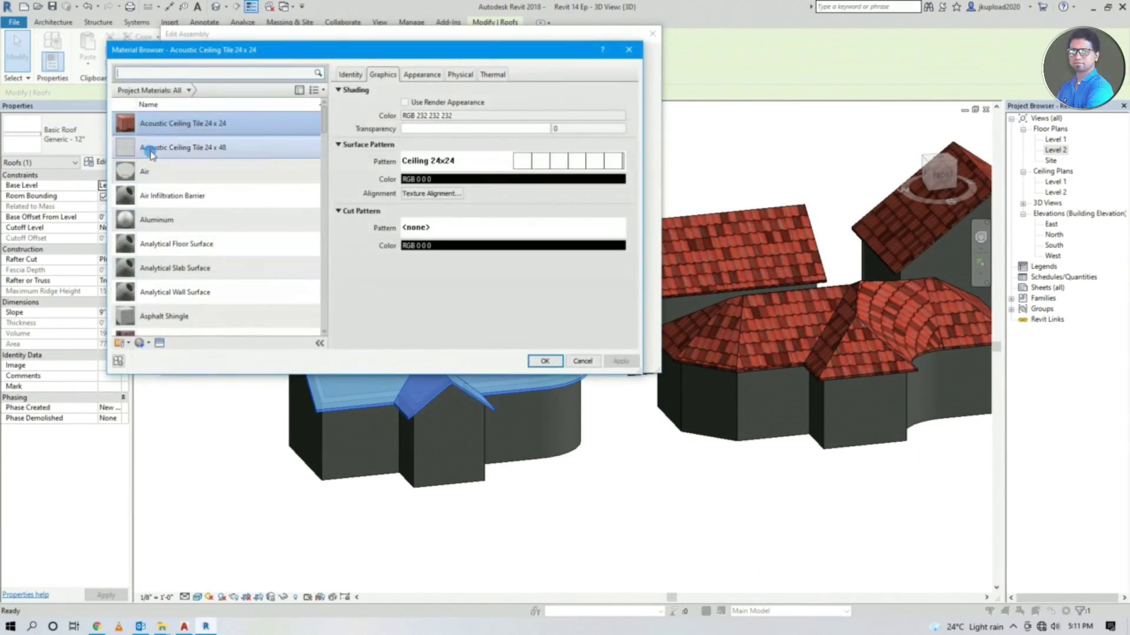
{"action": "left_click", "coordinate": [549, 355]}
{"action": "left_click", "coordinate": [504, 355]}
{"action": "left_click", "coordinate": [514, 358]}
{"action": "key", "text": "Escape"}
Step: Assign the Cherry material to the remaining roof type's structure layer
{"action": "middle_click_drag", "start_coordinate": [579, 385], "coordinate": [535, 424], "text": "shift"}
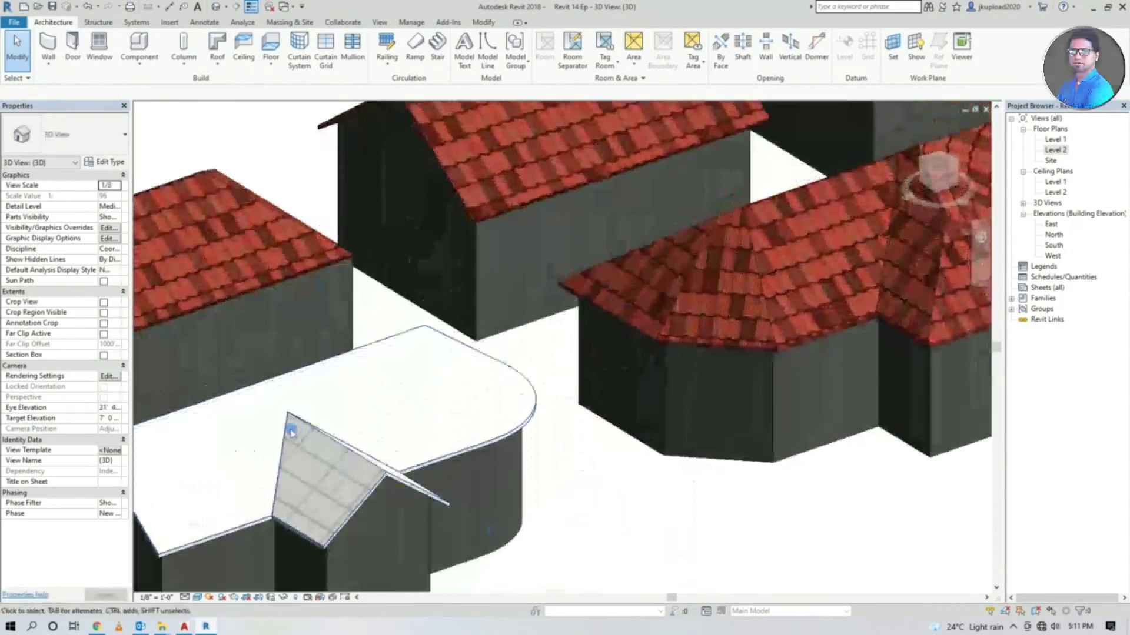
{"action": "scroll", "coordinate": [535, 424], "scroll_direction": "up", "scroll_amount": 5}
{"action": "scroll", "coordinate": [499, 418], "scroll_direction": "down", "scroll_amount": 3}
{"action": "scroll", "coordinate": [499, 418], "scroll_direction": "down", "scroll_amount": 3}
{"action": "left_click", "coordinate": [412, 385]}
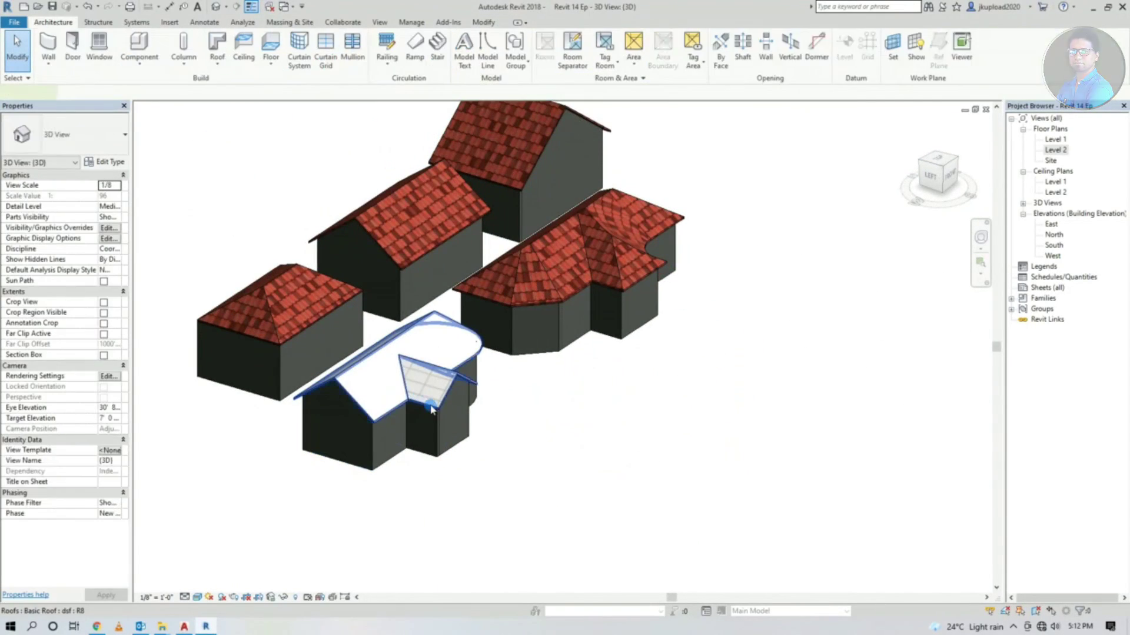
{"action": "left_click", "coordinate": [104, 162]}
{"action": "left_click", "coordinate": [396, 147]}
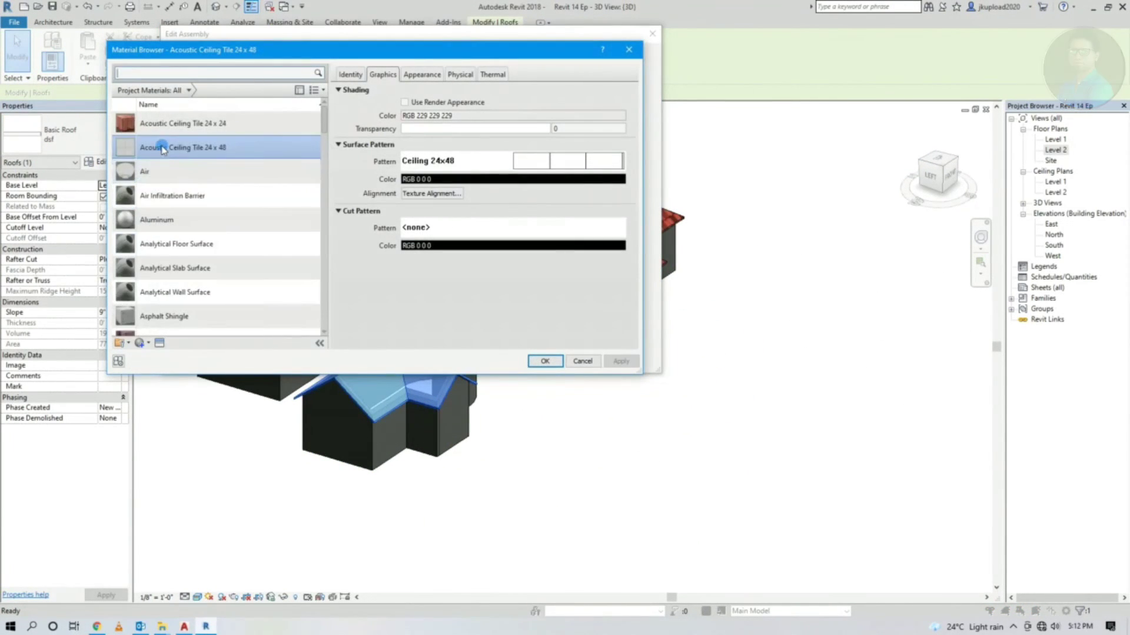
{"action": "left_click", "coordinate": [545, 360]}
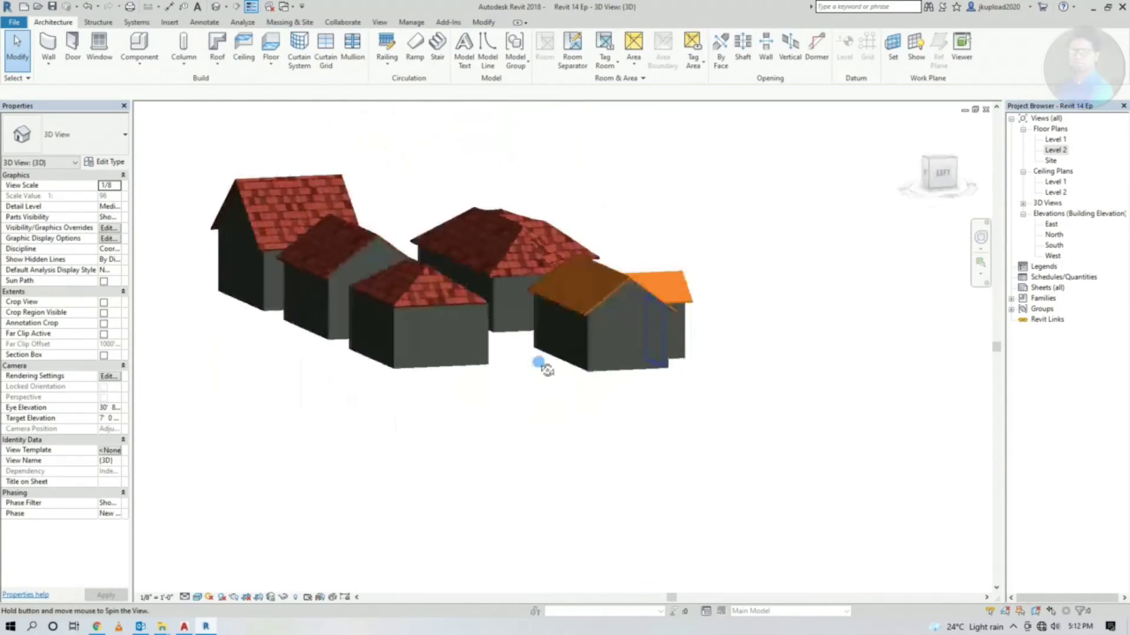